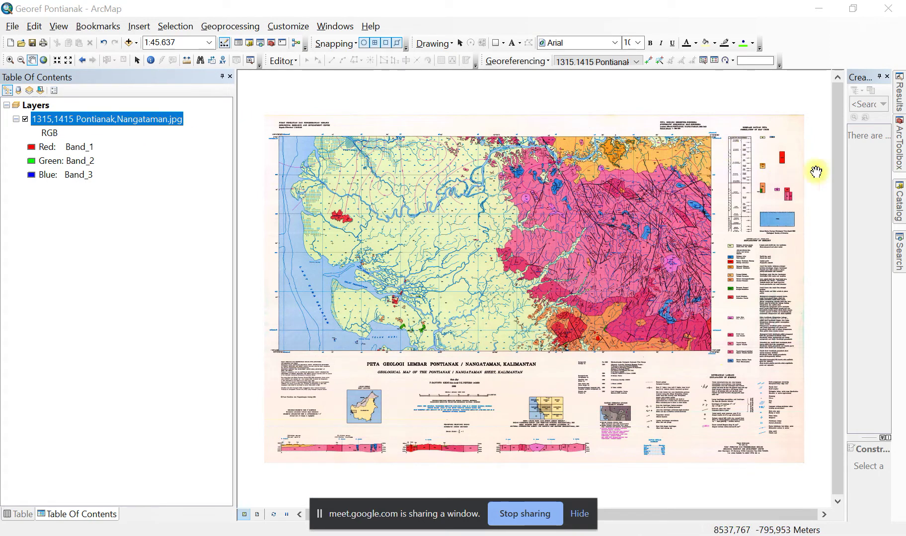
# - Locate the raster 1315,1415 Pontianak,Nangataman.jpg in the TSIG 2122 > 3B > Georeferensi Pontianak folder and view the loaded map sheet
pyautogui.click(900, 206)
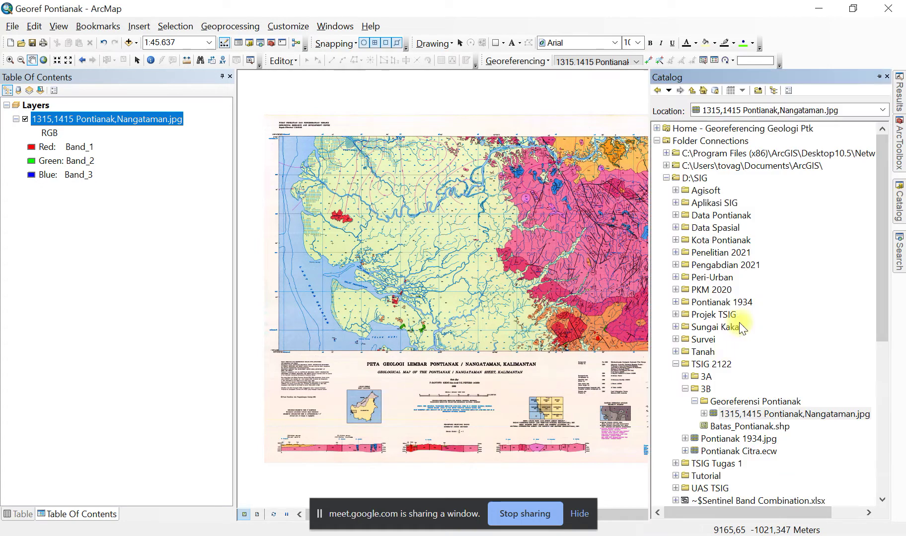
pyautogui.click(738, 413)
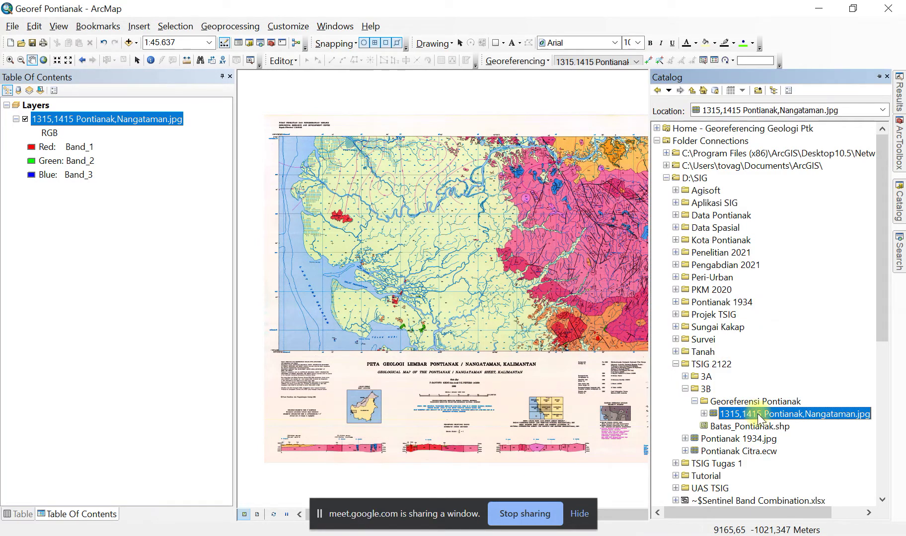
pyautogui.moveTo(770, 411); pyautogui.dragTo(734, 414)
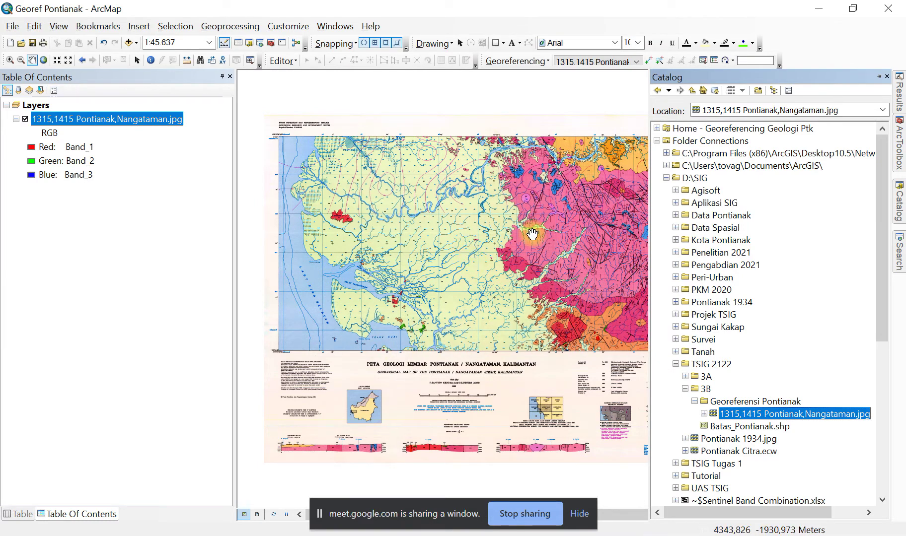
pyautogui.moveTo(533, 234); pyautogui.dragTo(526, 227)
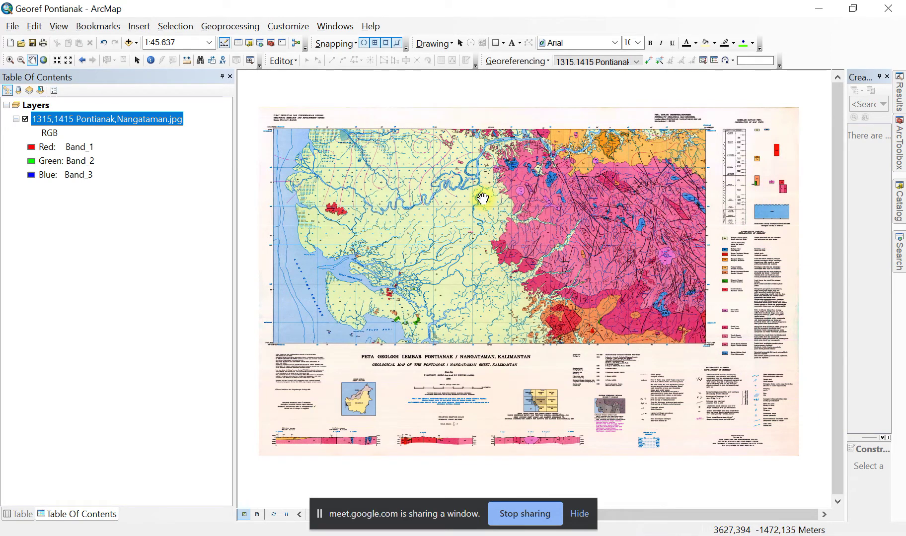
pyautogui.moveTo(392, 208); pyautogui.dragTo(401, 190)
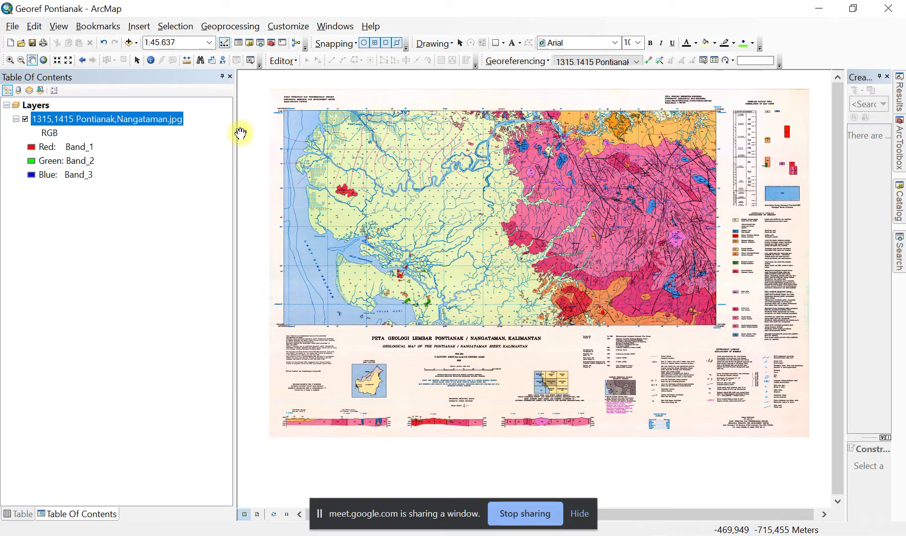
# - In the Layers data frame's coordinate system settings, try WGS 1984 UTM Zone 49N and switch to the favorite WGS 1984 UTM Zone 49S
pyautogui.doubleClick(36, 105)
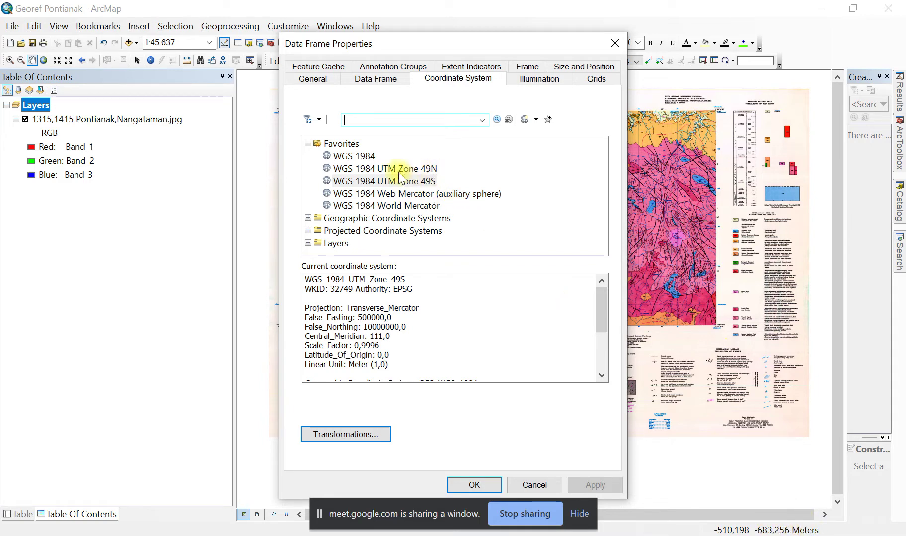
pyautogui.click(373, 168)
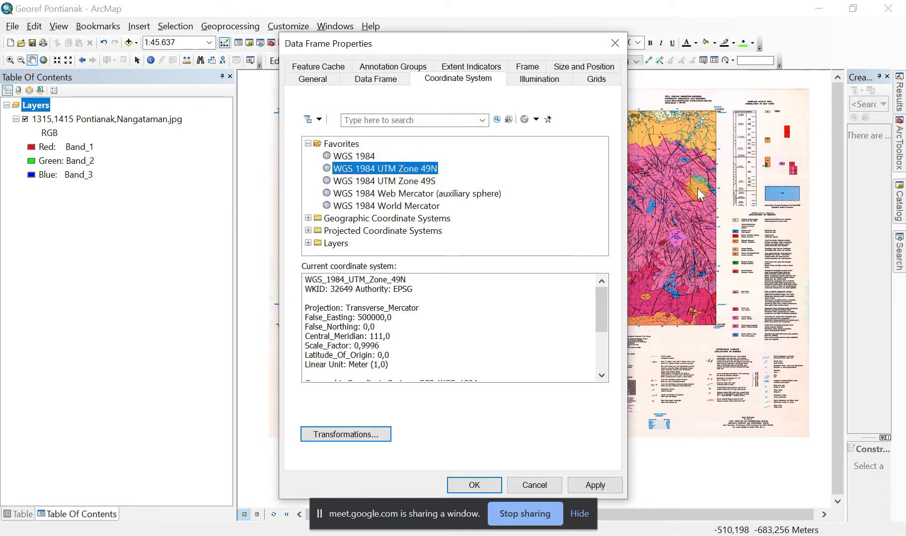
pyautogui.moveTo(563, 41); pyautogui.dragTo(215, 31)
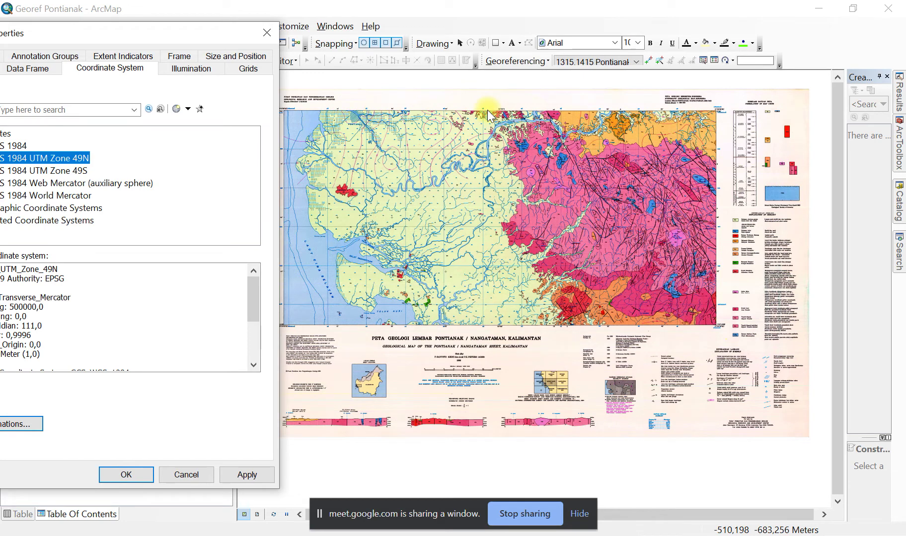
pyautogui.moveTo(208, 38); pyautogui.dragTo(338, 23)
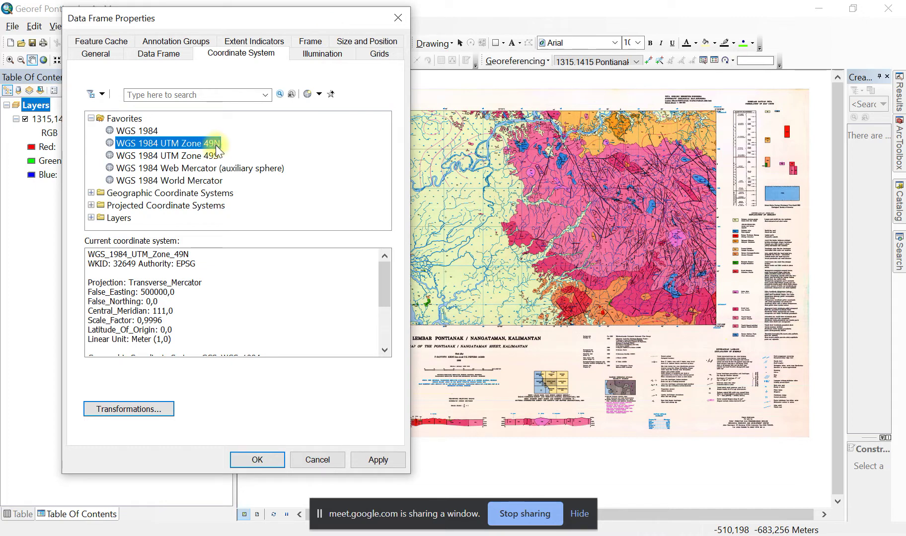
pyautogui.click(175, 157)
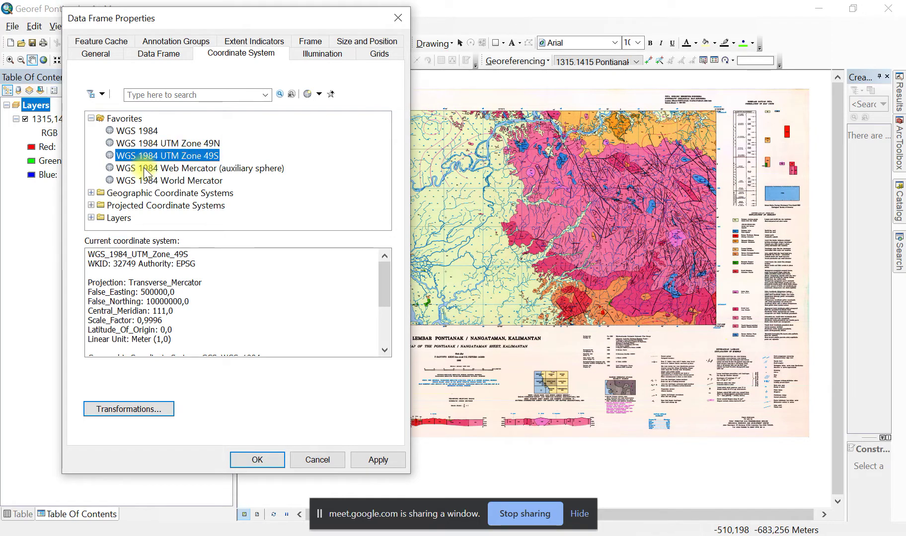
# - Select WGS 1984 UTM Zone 49S from the projected UTM systems for the WGS 1984 Southern Hemisphere
pyautogui.click(91, 205)
pyautogui.scroll(-2, 130, 159)
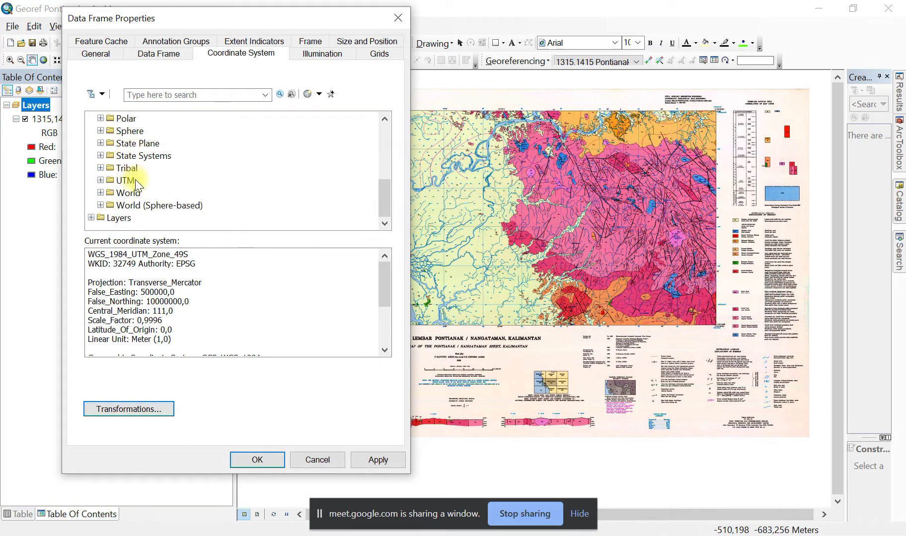
pyautogui.click(100, 181)
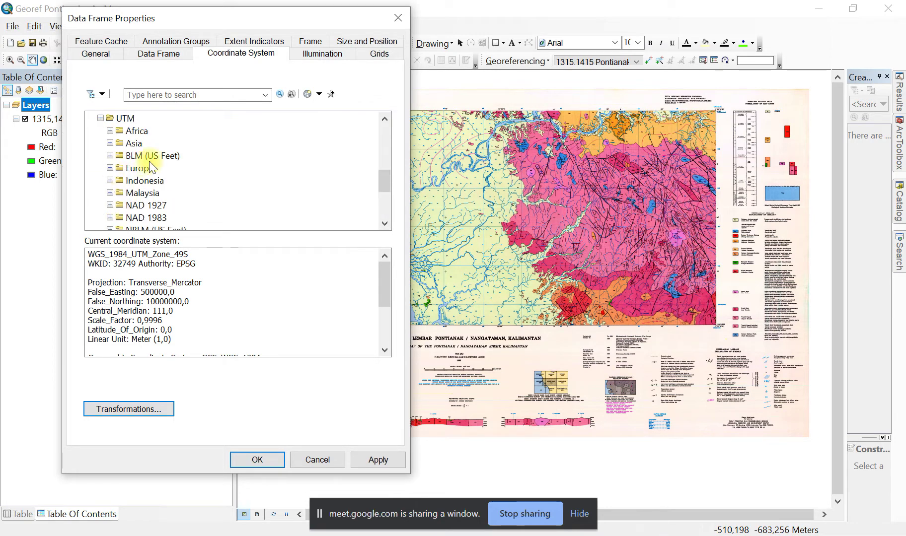
pyautogui.scroll(-4, 152, 168)
pyautogui.click(110, 181)
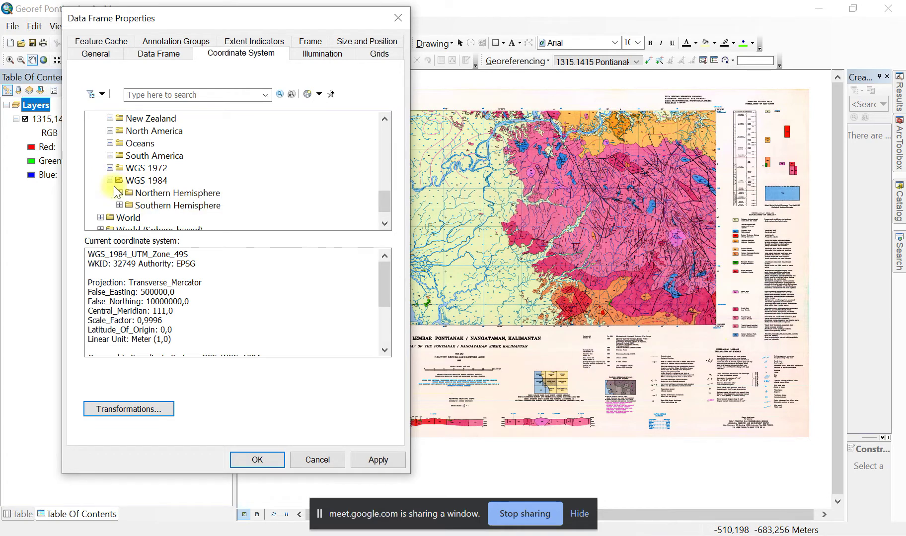
pyautogui.click(119, 205)
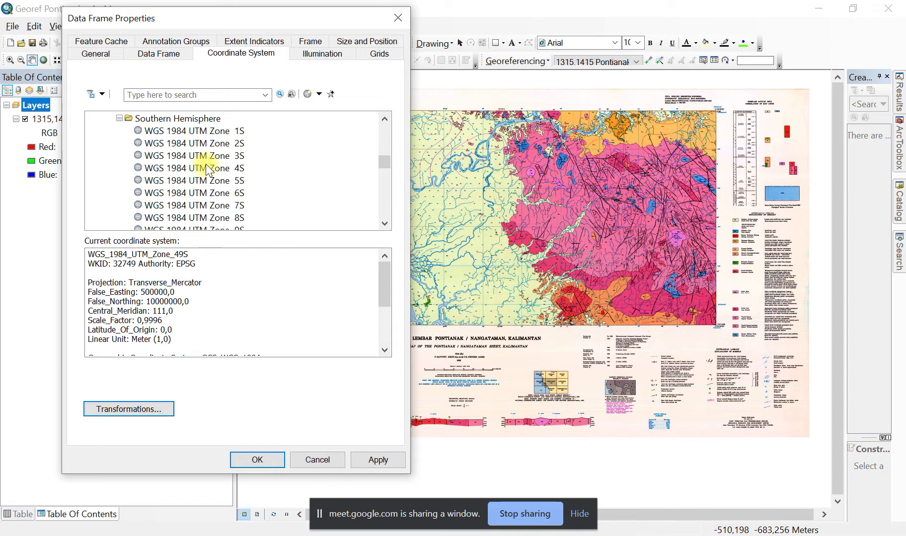
pyautogui.scroll(-2, 237, 151)
pyautogui.scroll(-6, 237, 153)
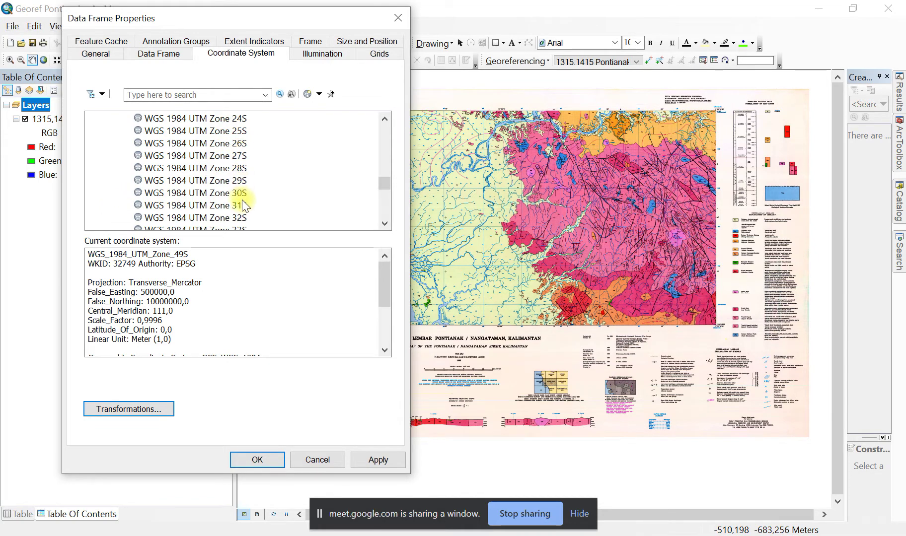
pyautogui.scroll(-4, 241, 201)
pyautogui.scroll(-3, 244, 201)
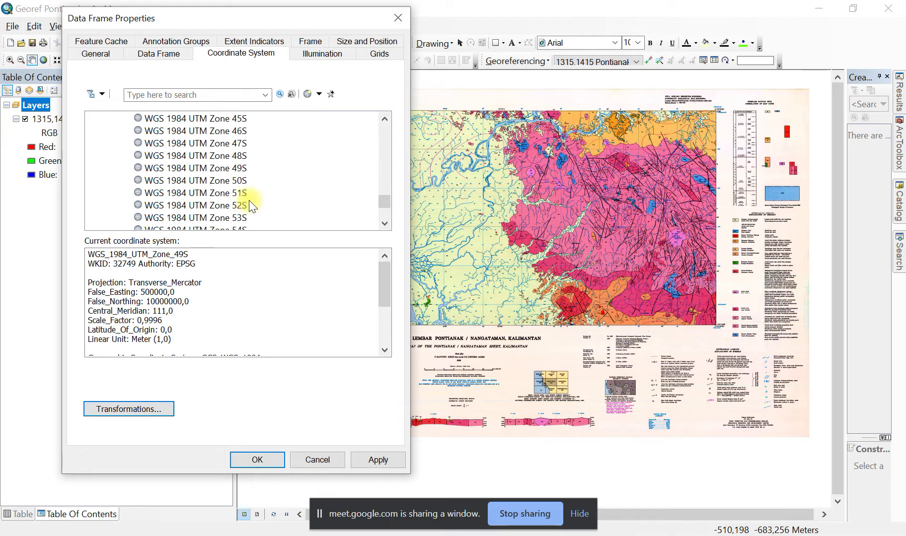
pyautogui.click(238, 170)
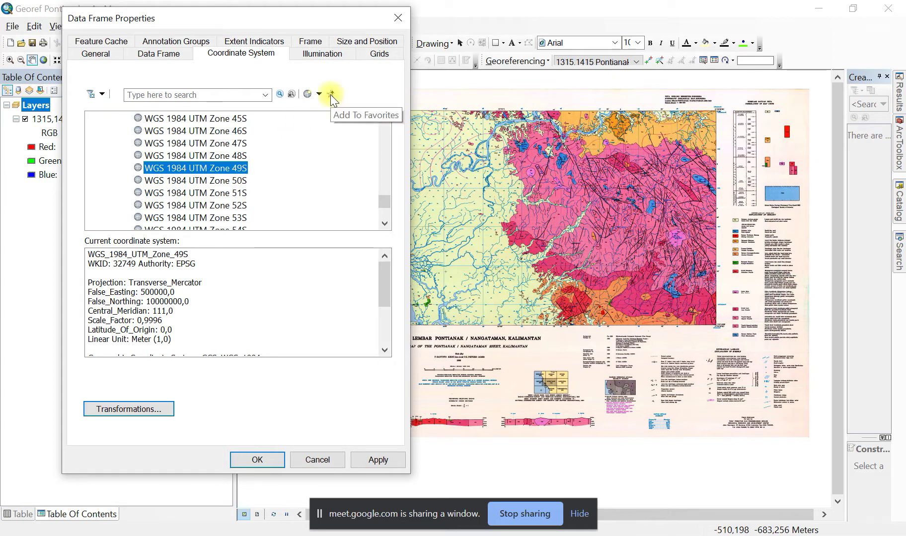
# - Choose WGS 1984 UTM Zone 49S from the favorites and apply it to the Layers data frame
pyautogui.moveTo(384, 202); pyautogui.dragTo(387, 124)
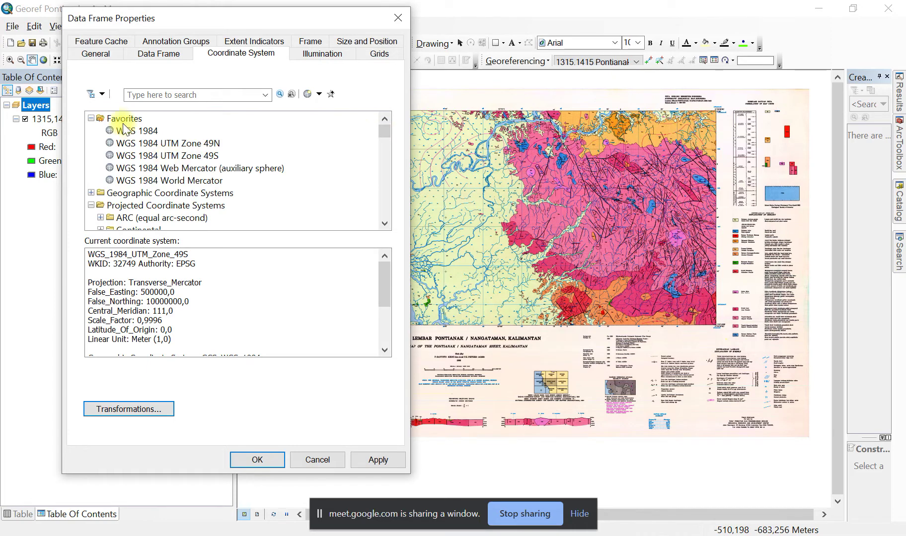
pyautogui.click(180, 157)
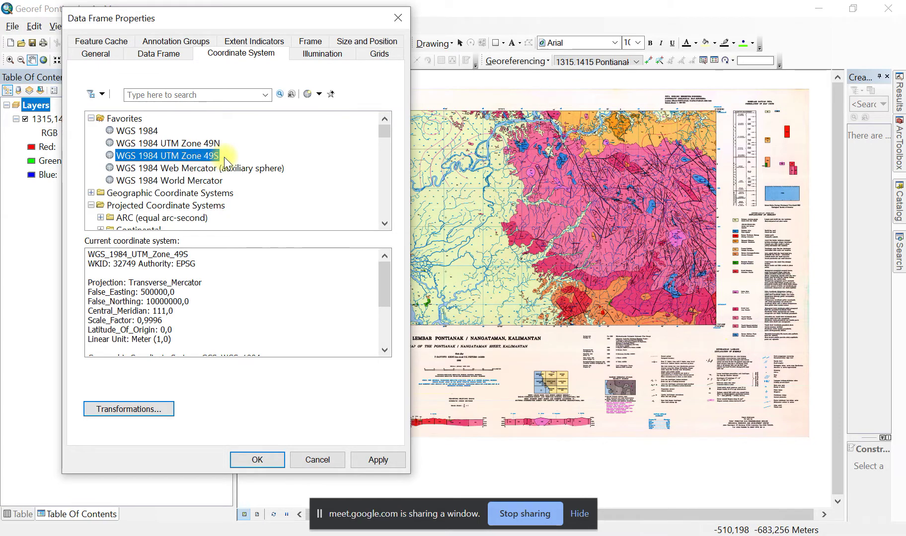
pyautogui.click(253, 461)
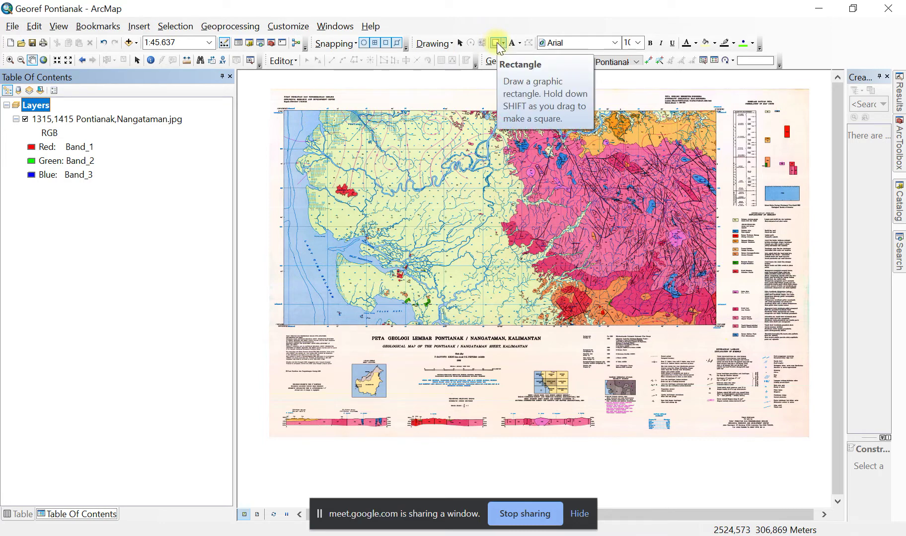
# - Check in the list of available toolbars whether the Draw toolbar is enabled
pyautogui.rightClick(804, 46)
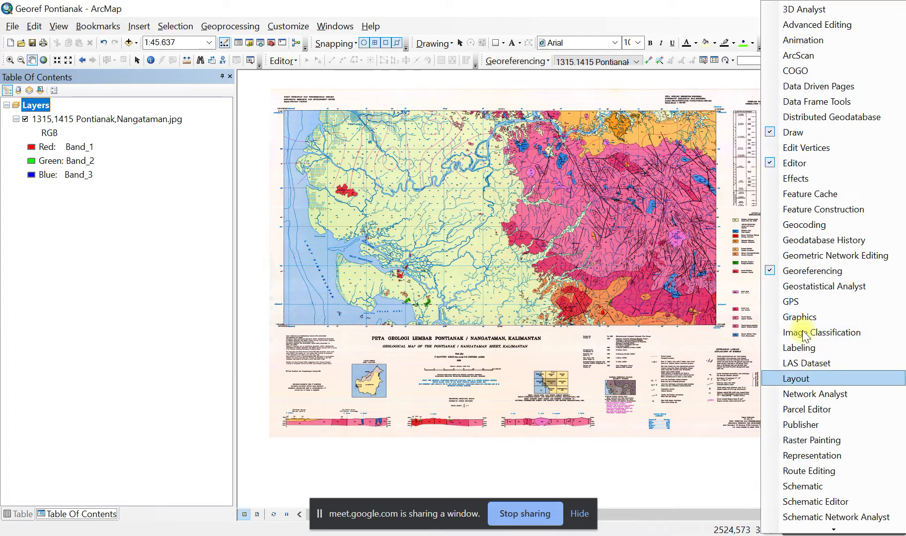
pyautogui.click(289, 25)
pyautogui.moveTo(323, 41)
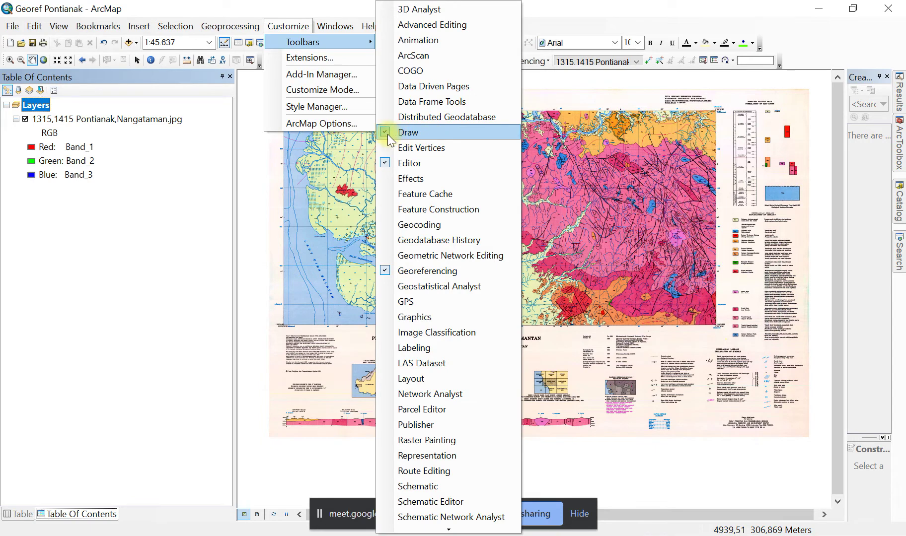
pyautogui.click(810, 41)
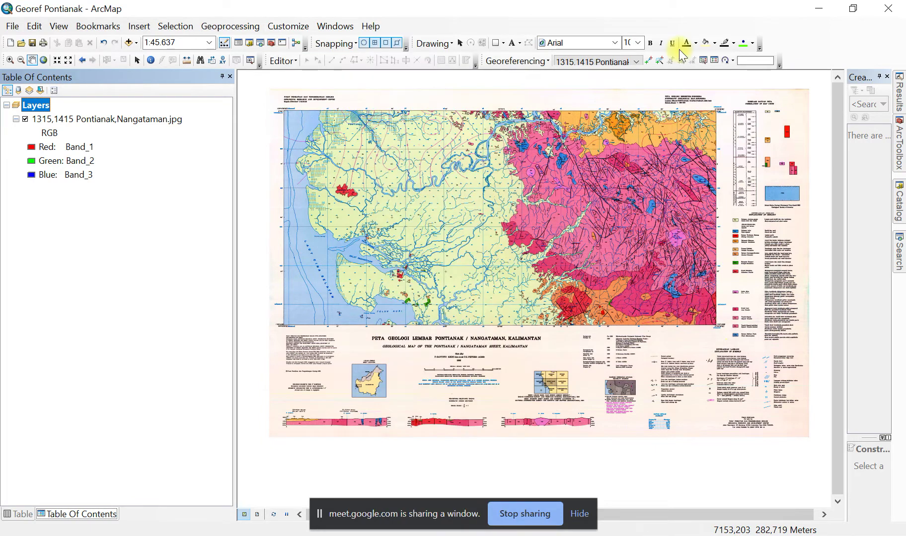
# - Draw a rectangle graphic from the map's upper-left grid intersection at 280000 mE and 998 to the grid intersection near its lower-right corner
pyautogui.click(495, 44)
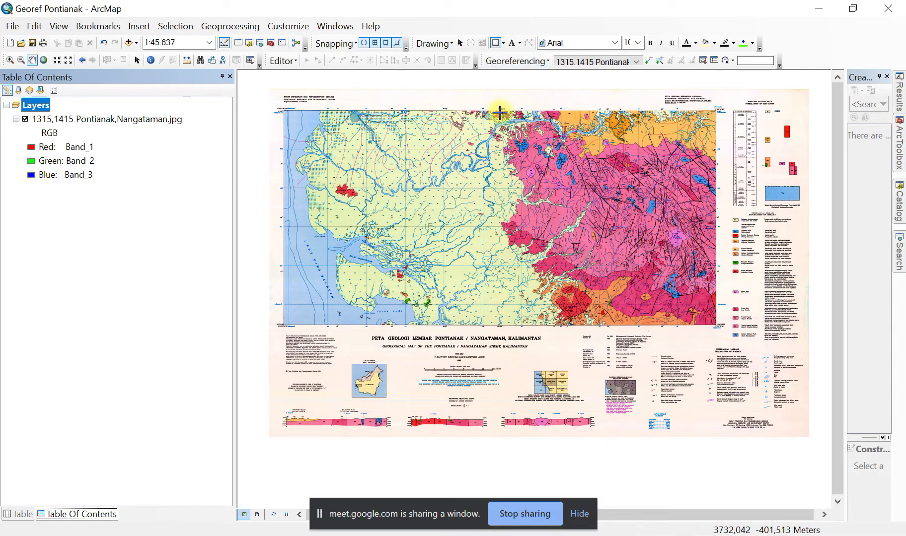
pyautogui.scroll(5, 293, 117)
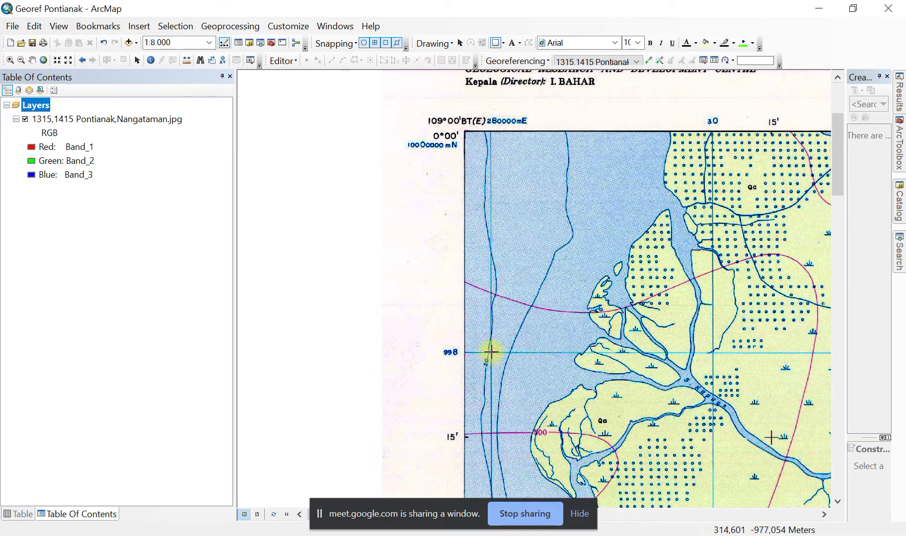
pyautogui.scroll(2, 490, 352)
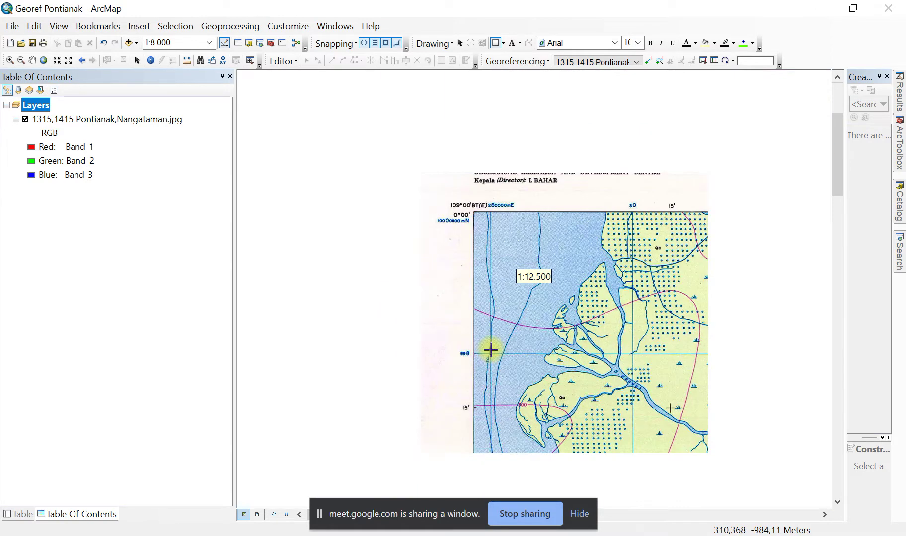
pyautogui.scroll(1, 490, 351)
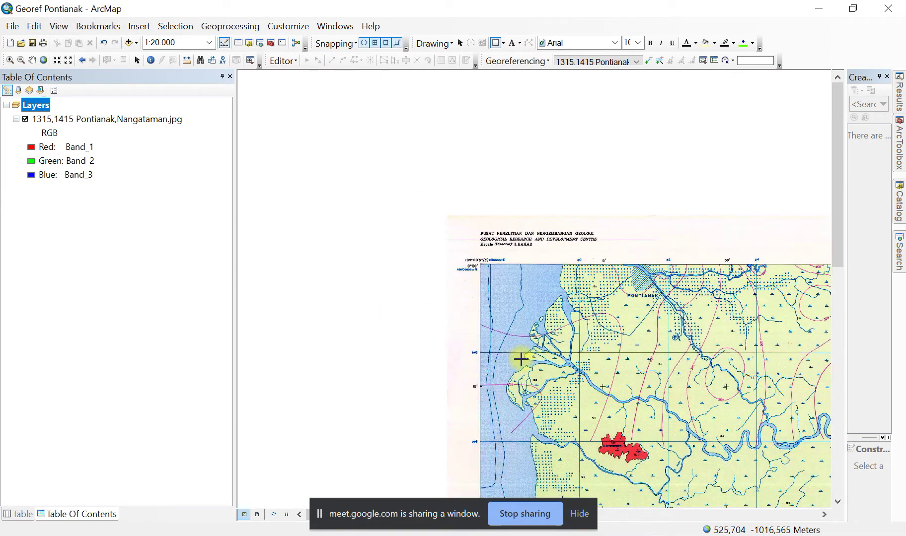
pyautogui.moveTo(516, 351); pyautogui.dragTo(321, 150)
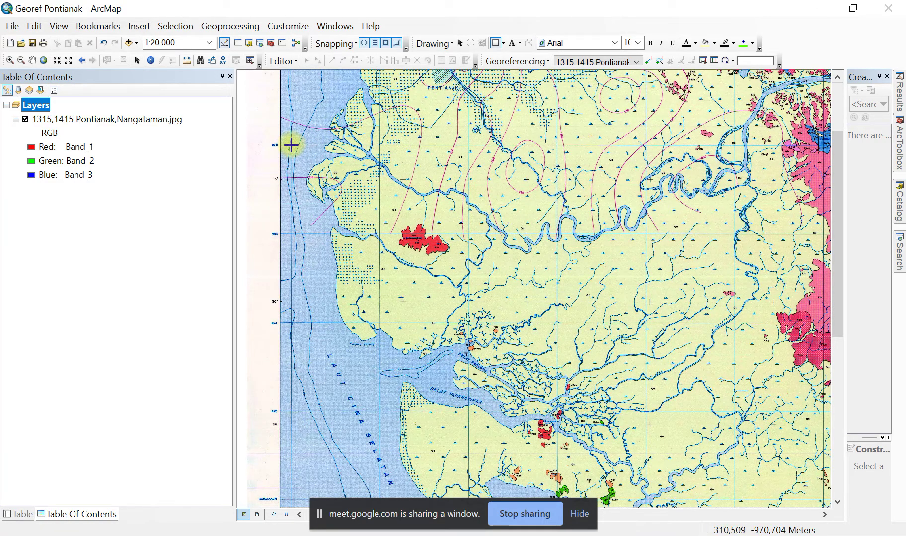
pyautogui.scroll(1, 292, 145)
pyautogui.scroll(1, 291, 145)
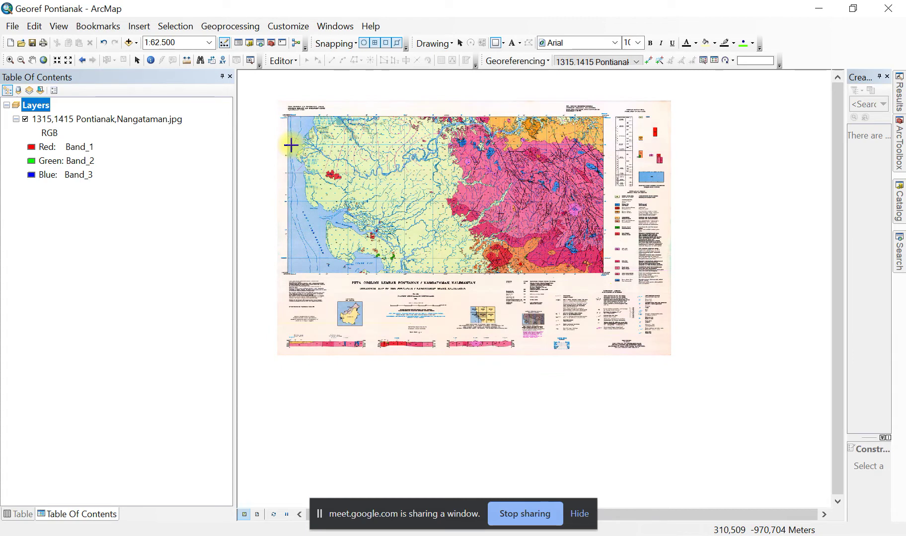
pyautogui.moveTo(291, 145); pyautogui.dragTo(470, 234)
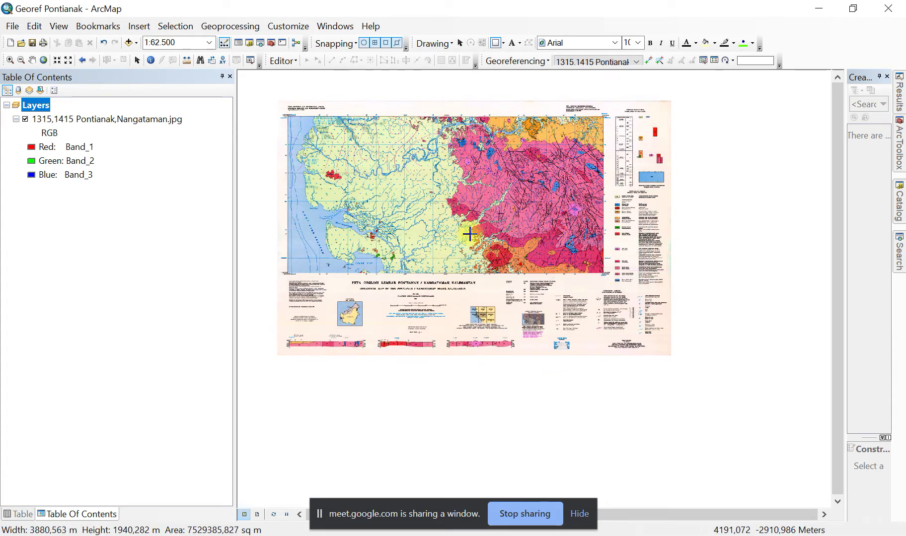
pyautogui.moveTo(469, 234); pyautogui.dragTo(573, 259)
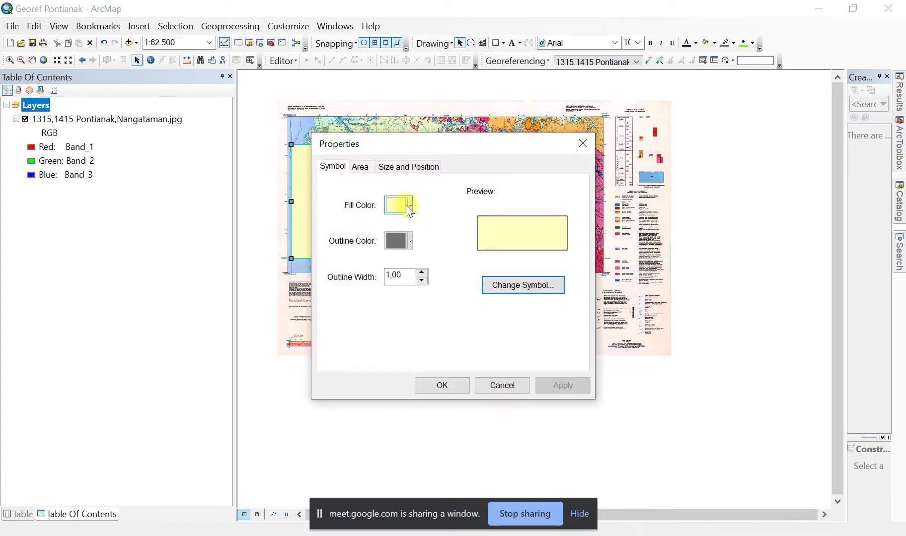
# - Set the rectangle's fill to No Color and its outline color to yellow
pyautogui.click(411, 204)
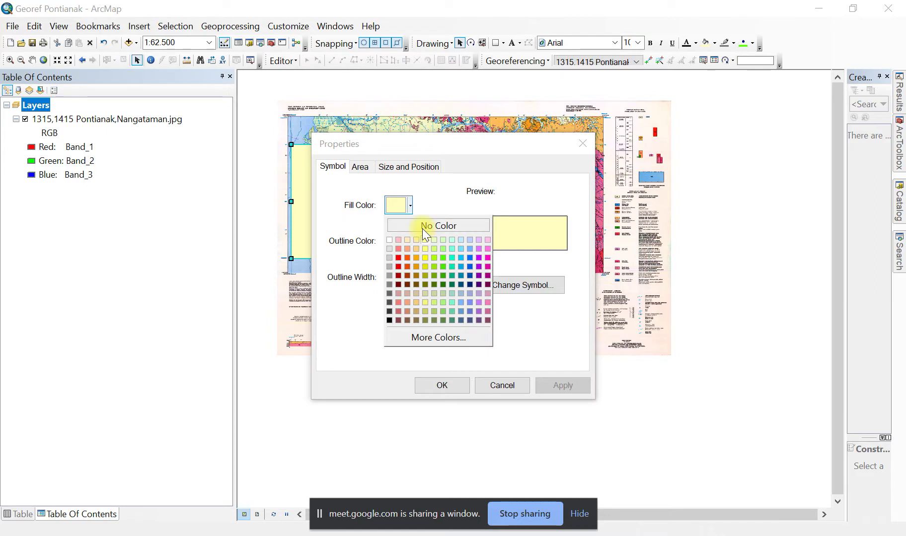
pyautogui.click(422, 229)
pyautogui.click(408, 239)
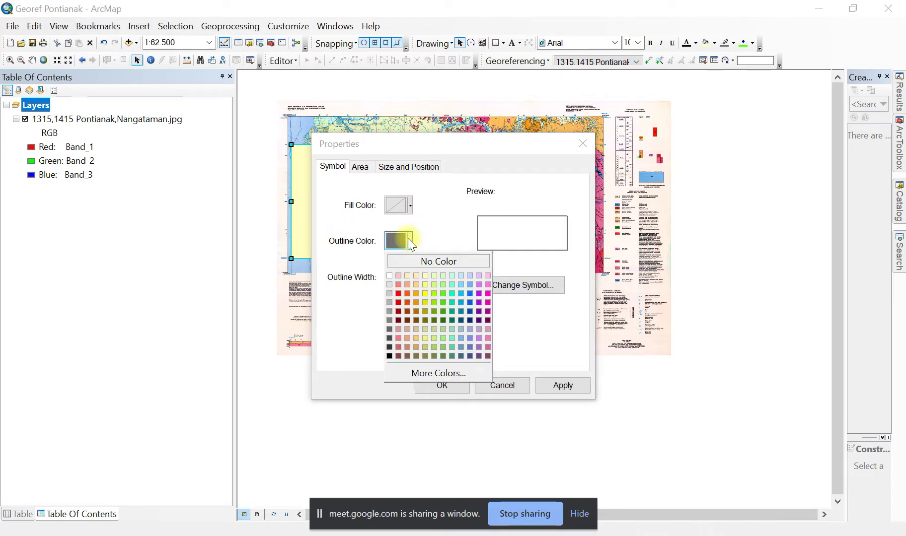
pyautogui.click(424, 297)
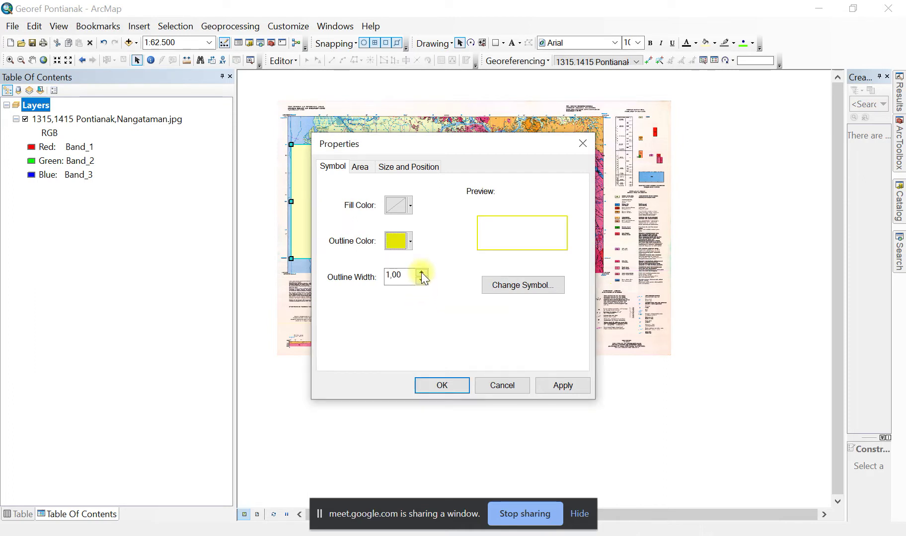
pyautogui.click(450, 383)
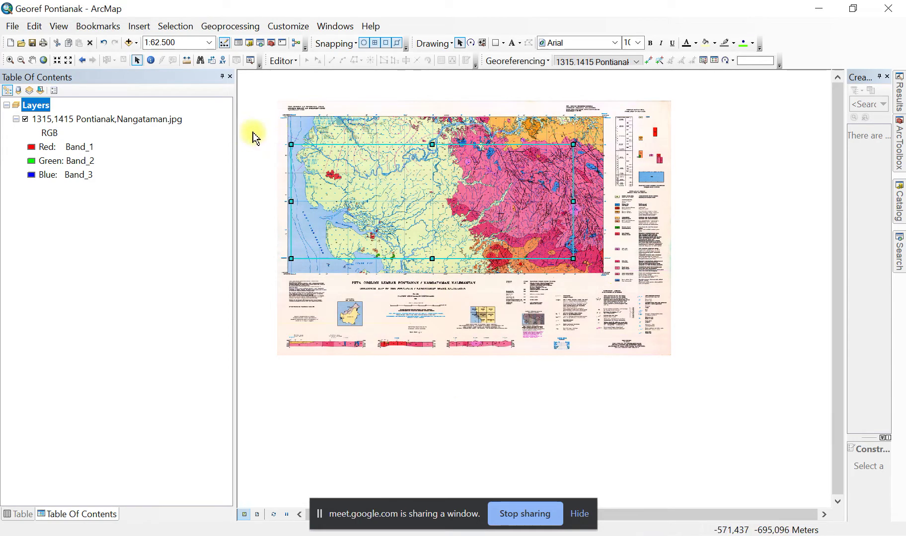
# - Move the yellow rectangle so its upper-left corner sits on the grid intersection along the 998 line
pyautogui.click(285, 149)
pyautogui.scroll(-10, 287, 148)
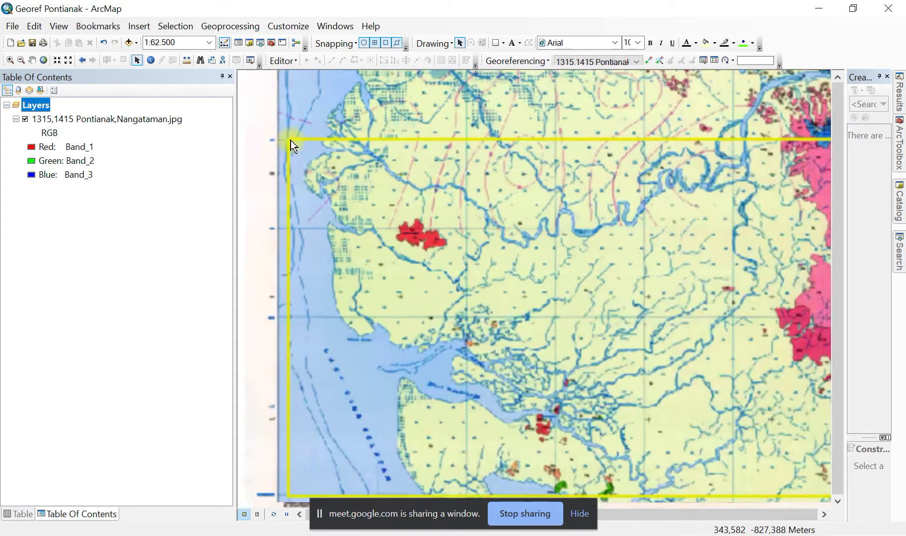
pyautogui.scroll(-2, 290, 142)
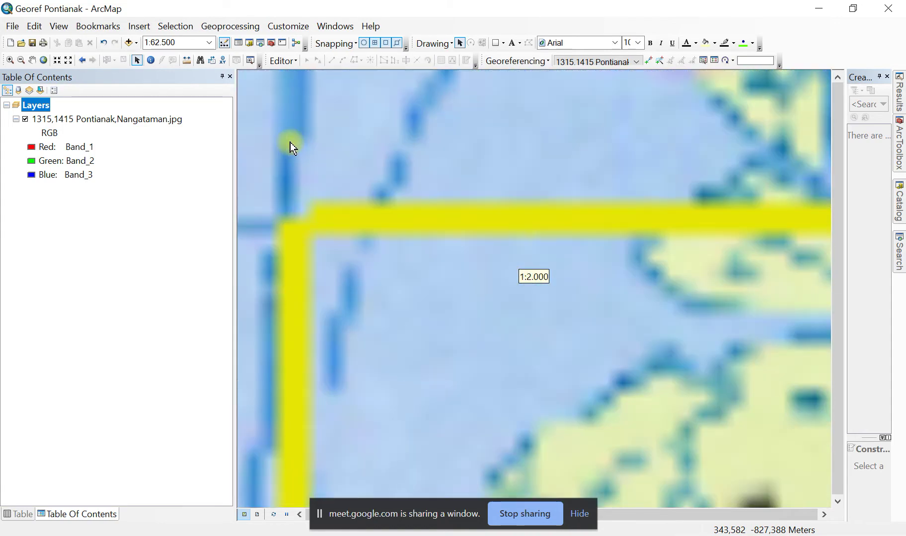
pyautogui.scroll(1, 290, 144)
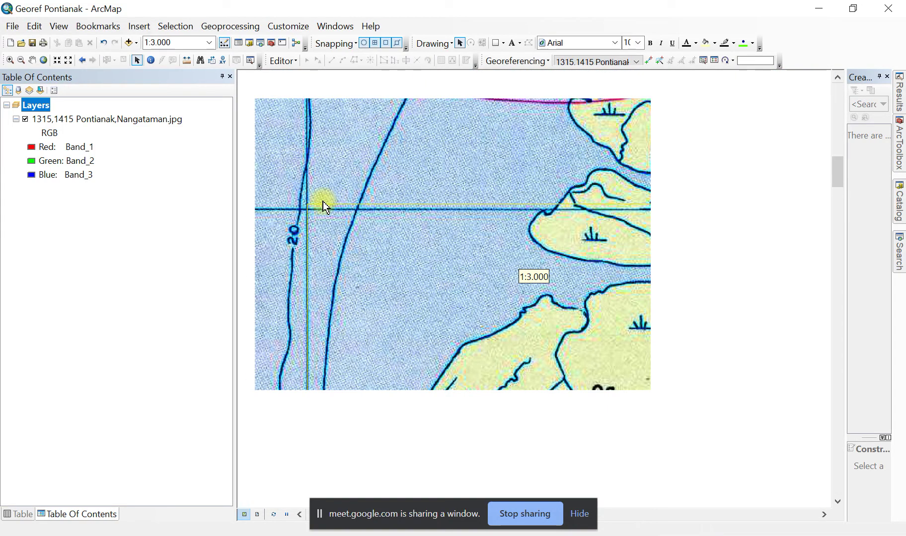
pyautogui.scroll(1, 304, 210)
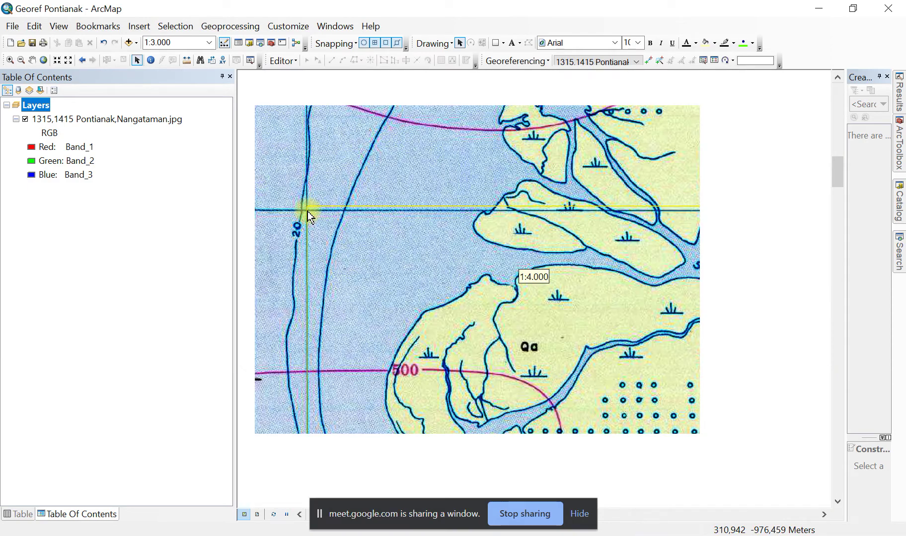
pyautogui.scroll(-4, 307, 211)
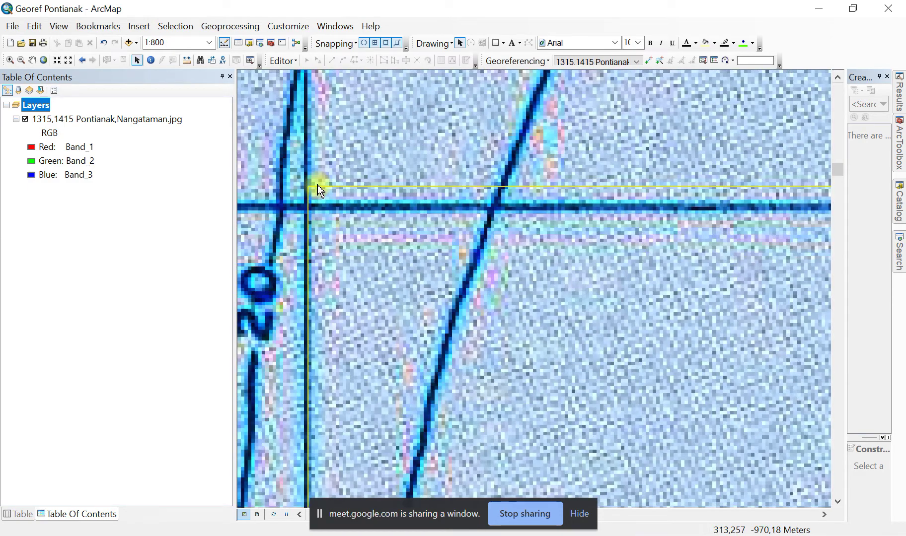
pyautogui.click(317, 185)
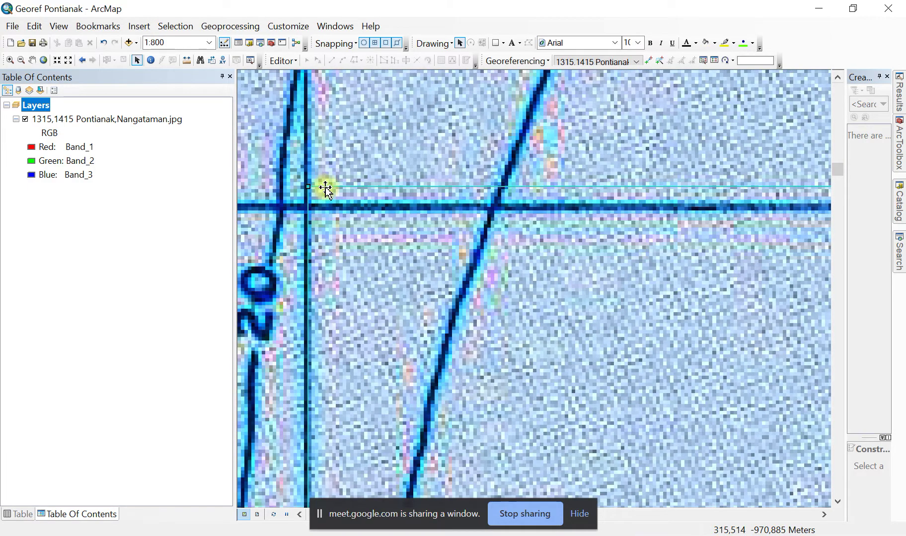
pyautogui.moveTo(325, 187); pyautogui.dragTo(325, 208)
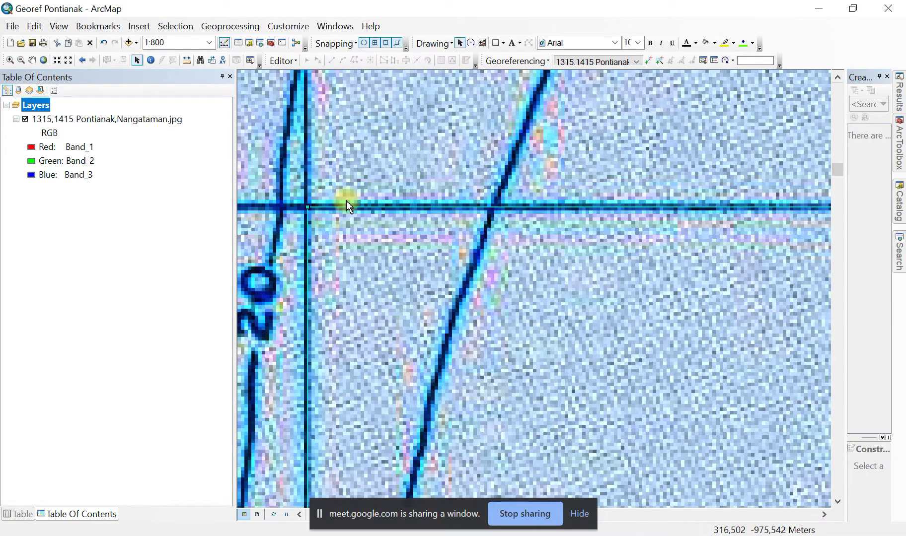
# - Check how the rectangle's lower-right corner lines up with the grid intersection on the 9900000mN line
pyautogui.scroll(3, 309, 216)
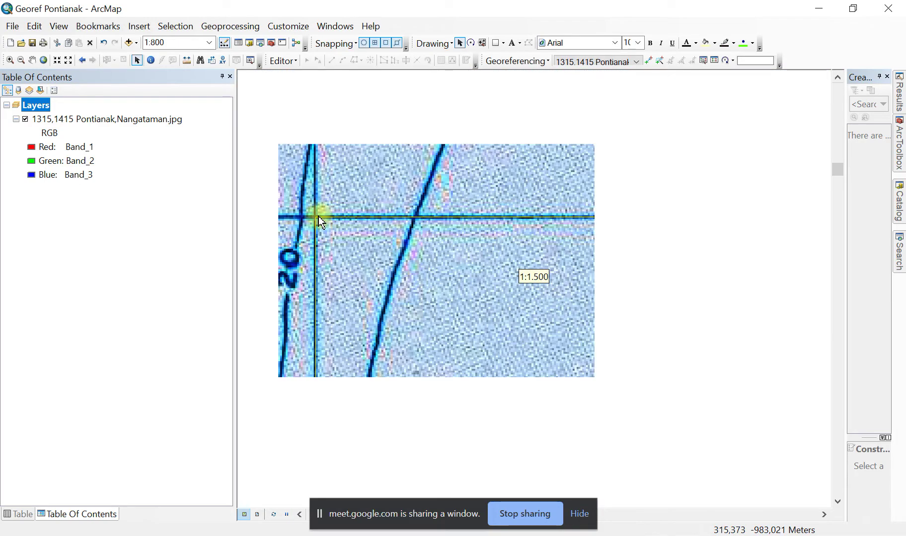
pyautogui.scroll(3, 314, 217)
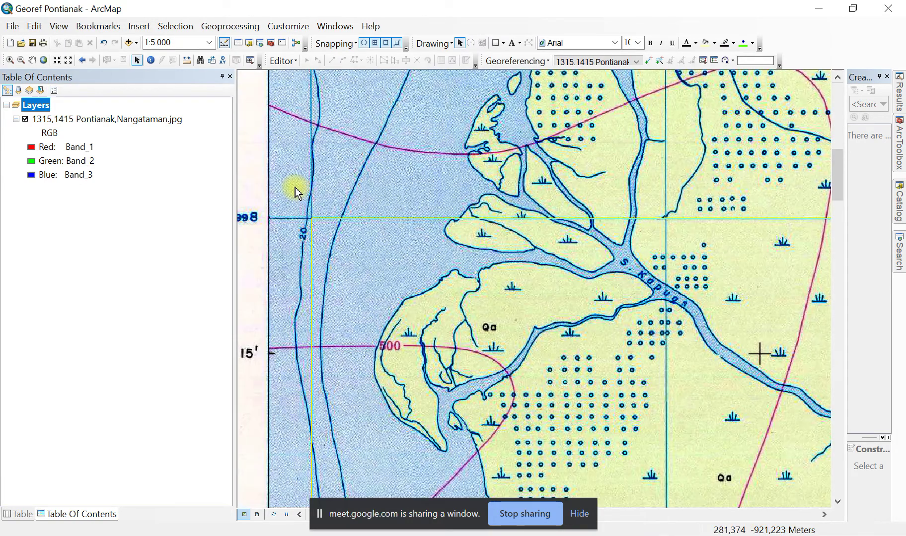
pyautogui.moveTo(293, 188); pyautogui.dragTo(351, 370)
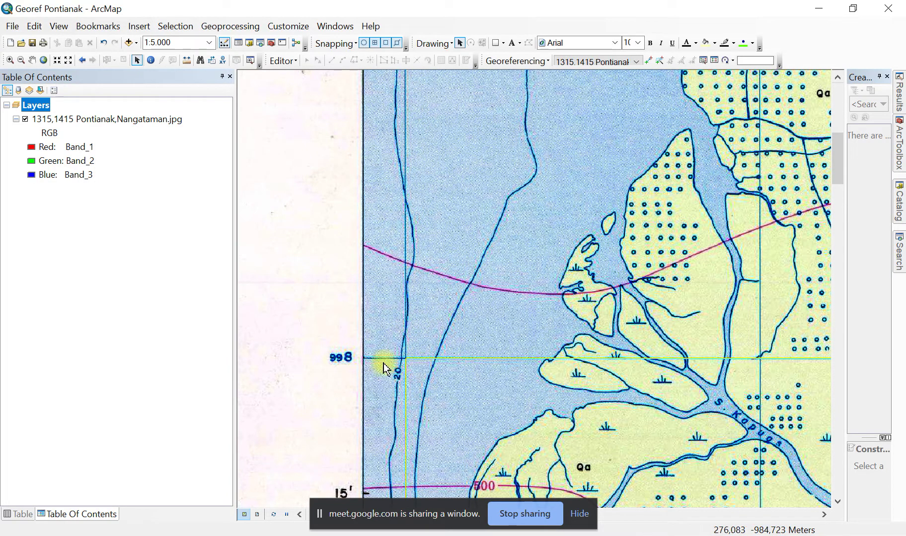
pyautogui.scroll(3, 370, 336)
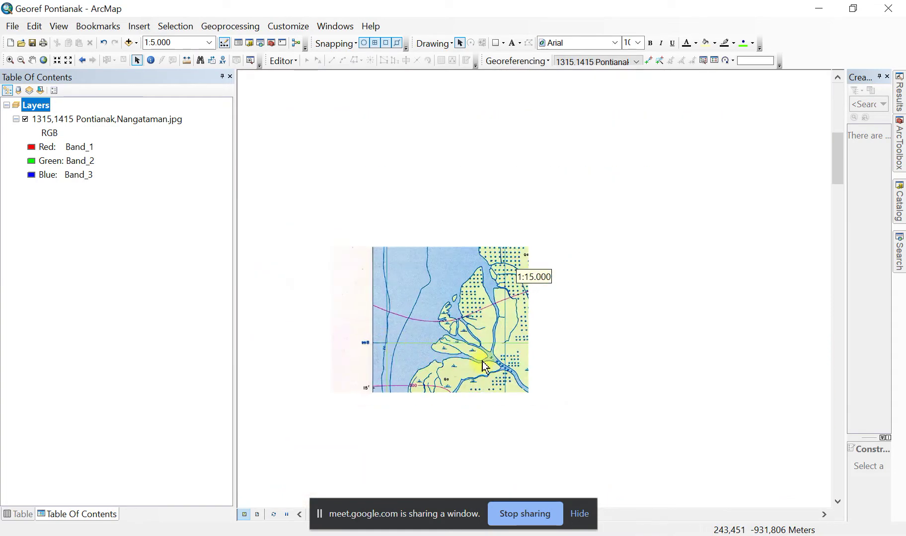
pyautogui.moveTo(667, 401); pyautogui.dragTo(370, 147)
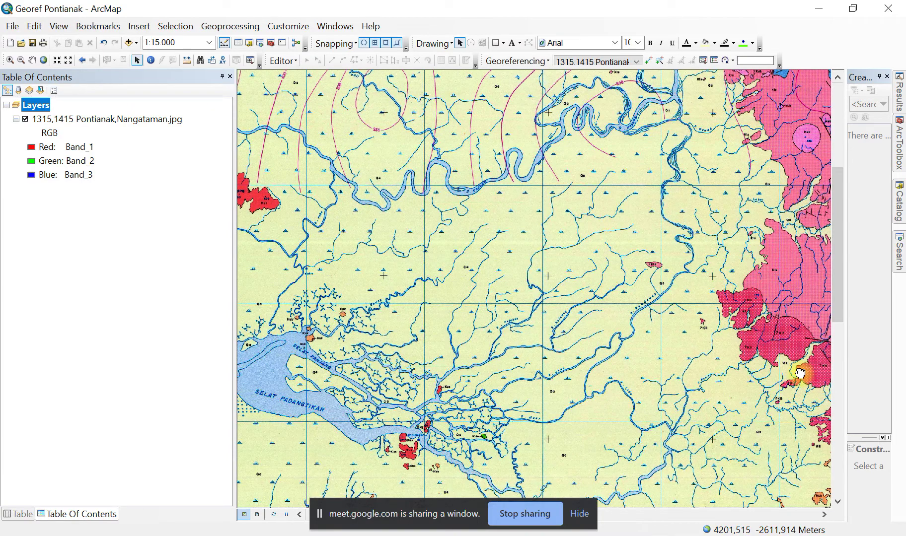
pyautogui.moveTo(800, 373); pyautogui.dragTo(413, 113)
pyautogui.moveTo(765, 309); pyautogui.dragTo(290, 297)
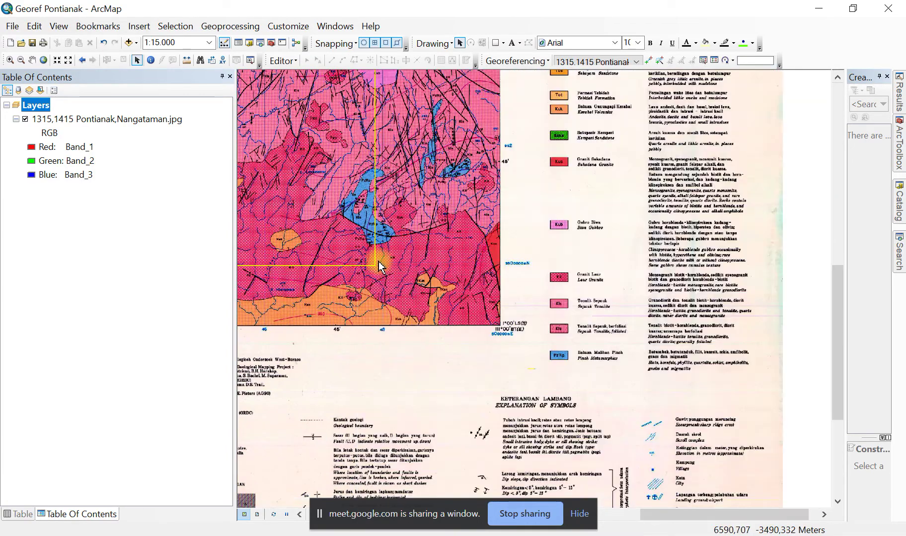
pyautogui.click(375, 267)
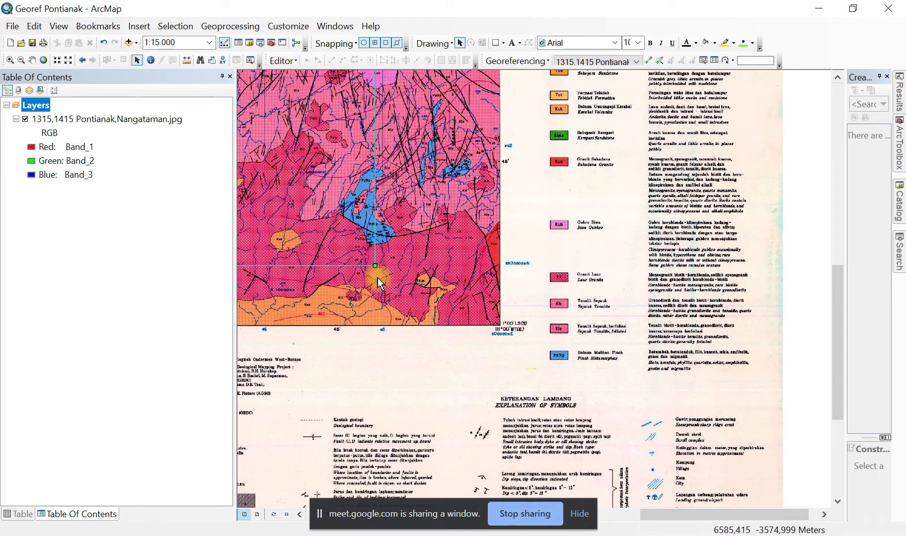
pyautogui.scroll(4, 378, 282)
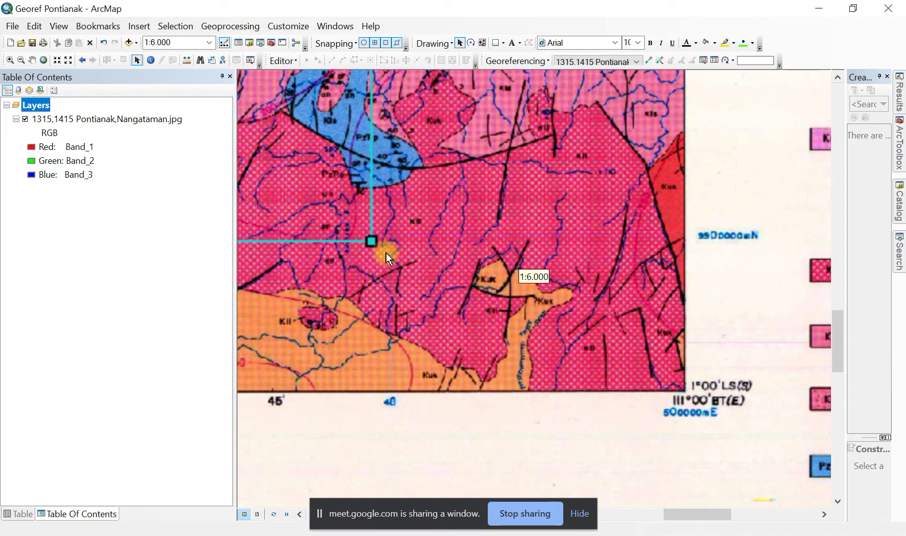
pyautogui.scroll(5, 386, 252)
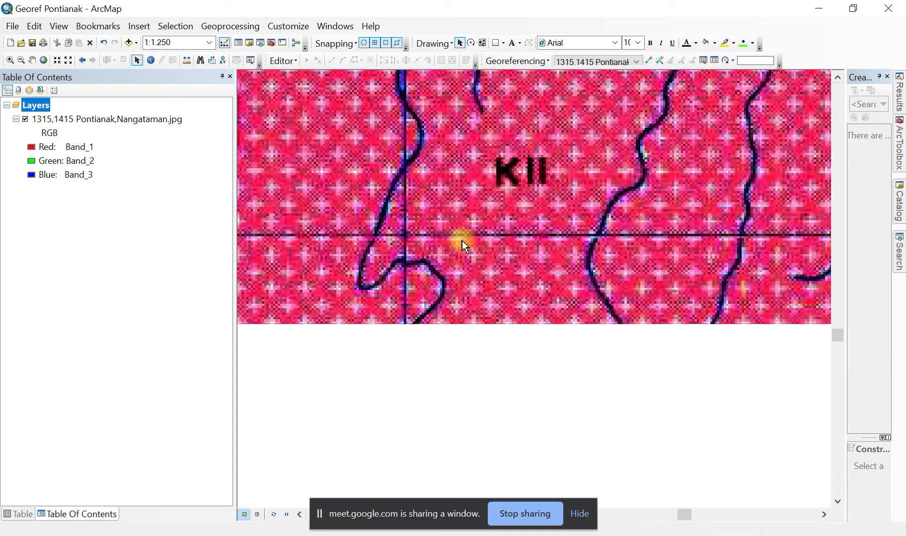
pyautogui.click(405, 236)
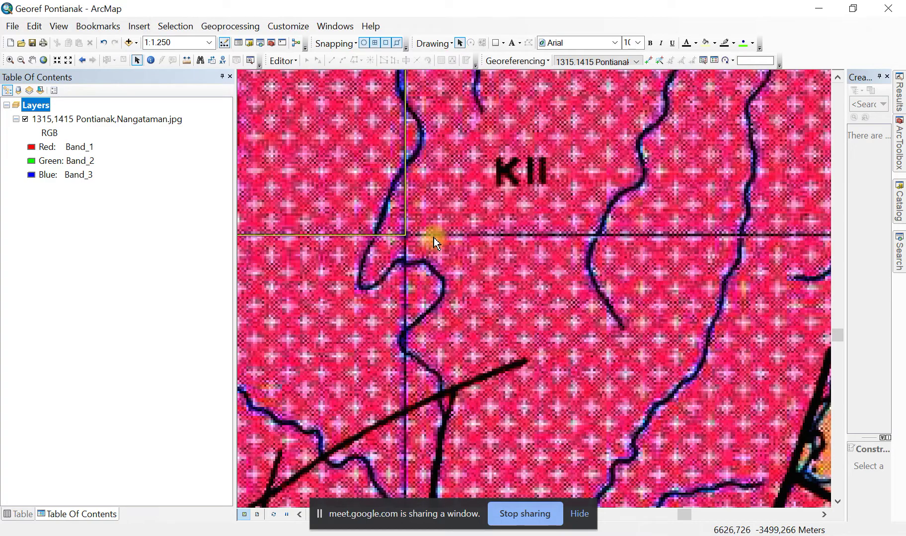
# - Add the first georeferencing control point exactly on the rectangle's upper-left corner at the 998 grid intersection
pyautogui.rightClick(436, 205)
pyautogui.click(482, 214)
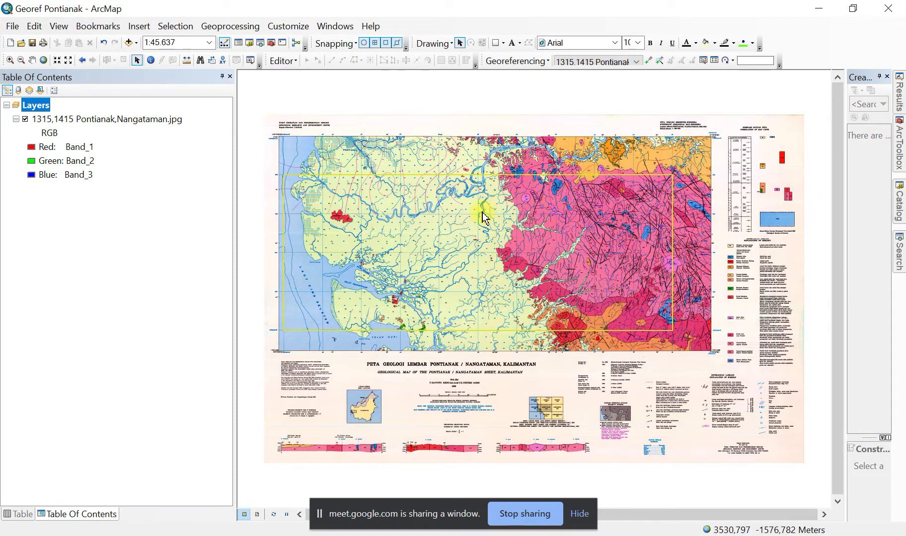
pyautogui.scroll(-4, 283, 174)
pyautogui.scroll(-6, 282, 173)
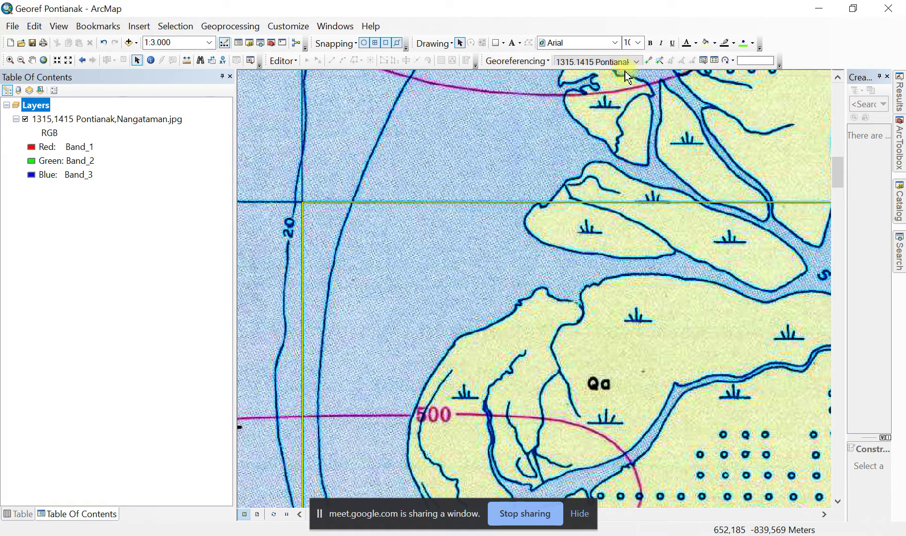
pyautogui.click(647, 61)
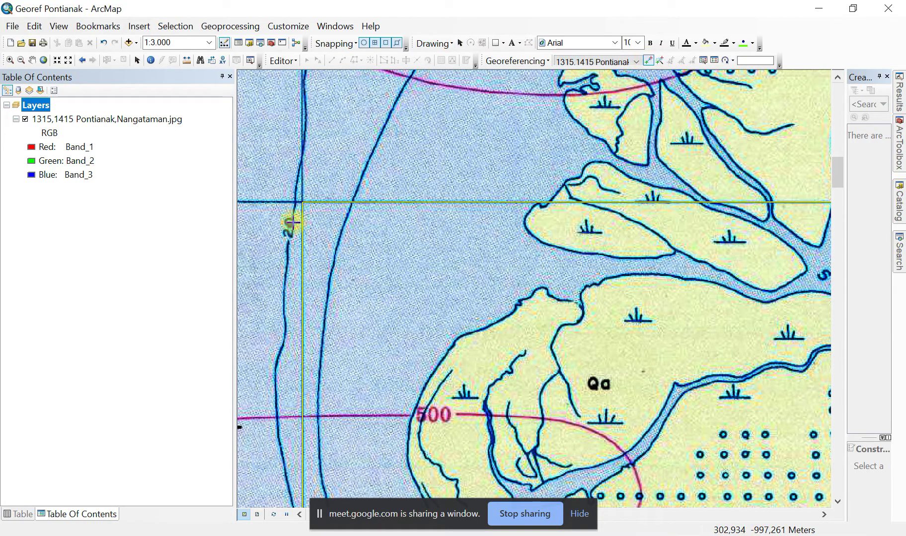
pyautogui.scroll(-3, 310, 185)
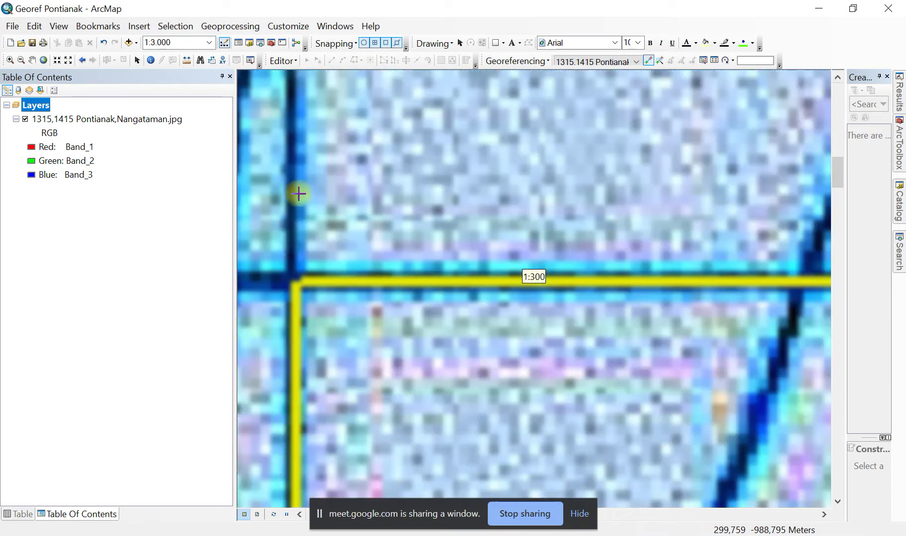
pyautogui.scroll(-3, 292, 240)
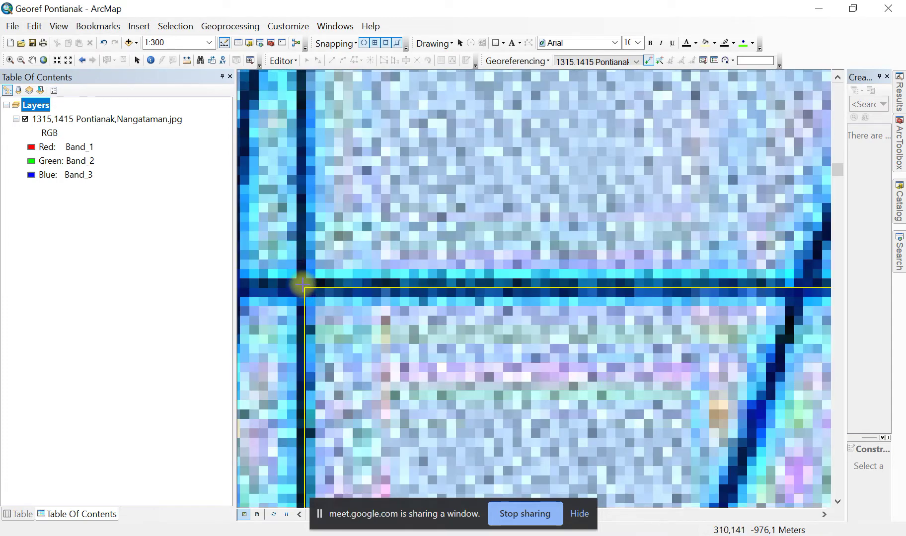
pyautogui.scroll(-5, 304, 287)
pyautogui.scroll(-5, 301, 283)
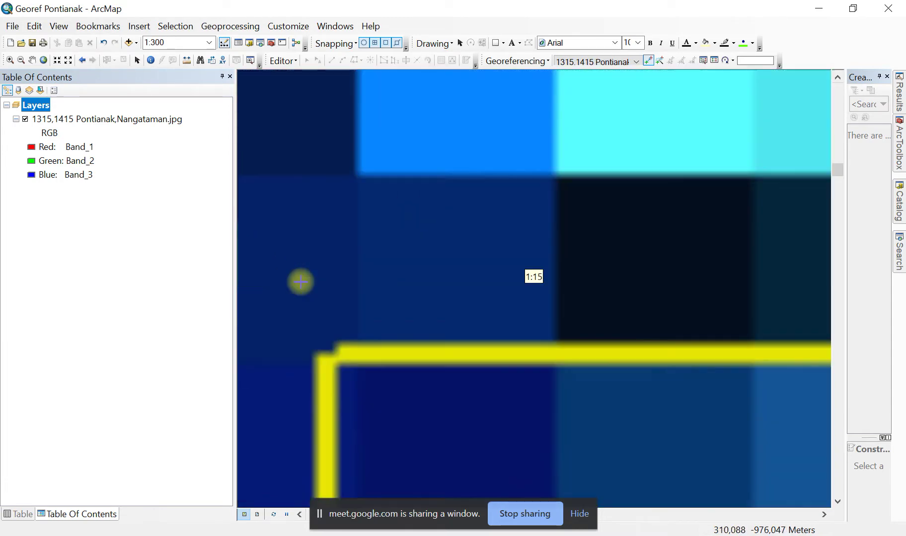
pyautogui.scroll(-2, 347, 377)
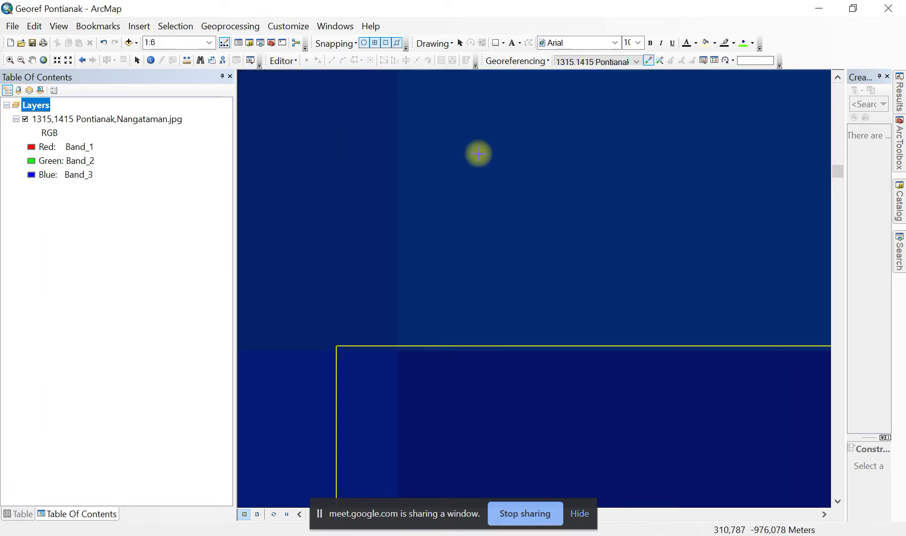
pyautogui.scroll(2, 478, 154)
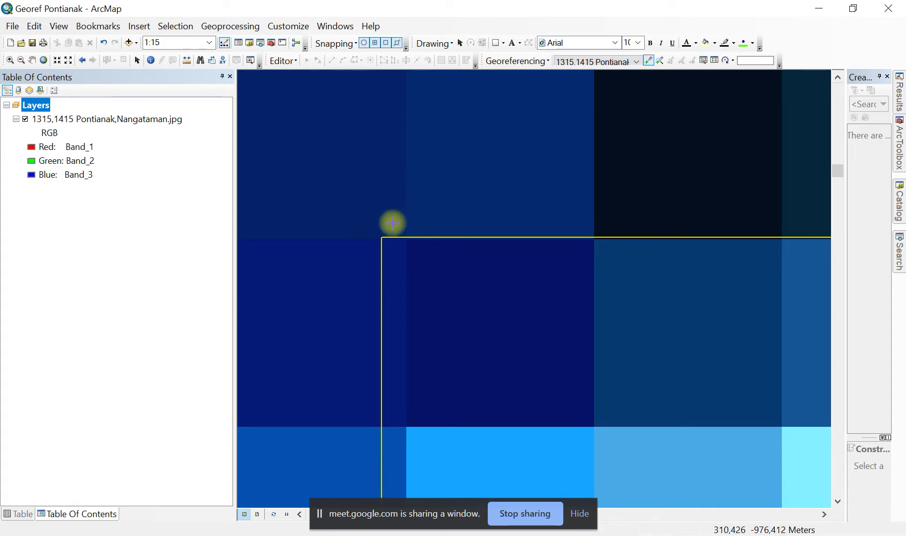
pyautogui.click(388, 242)
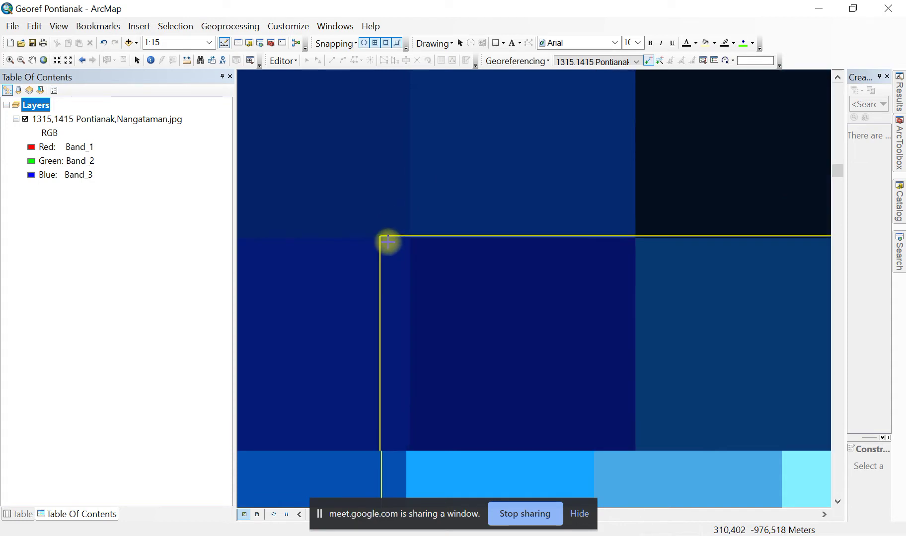
pyautogui.scroll(-5, 384, 243)
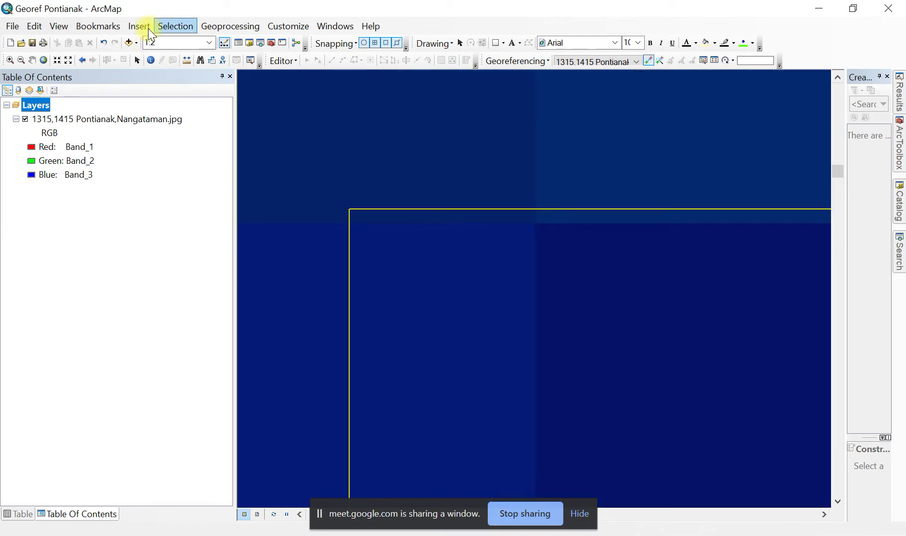
pyautogui.click(349, 209)
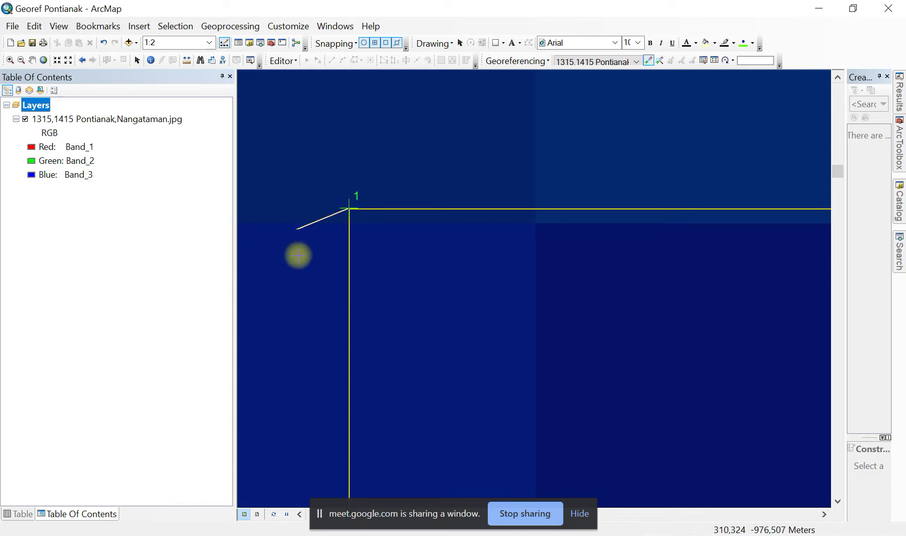
# - Examine the easting and northing labels of the grid lines that cross at the first control point
pyautogui.scroll(1, 350, 236)
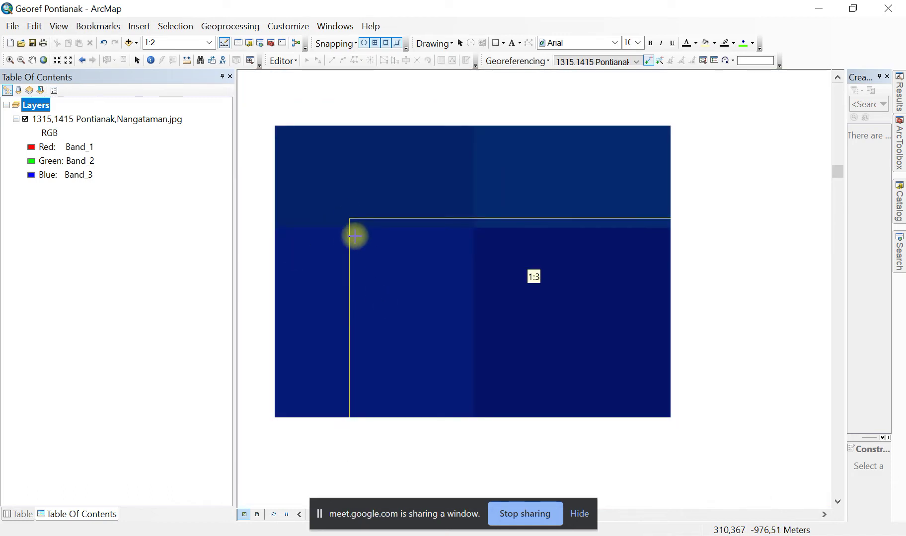
pyautogui.scroll(4, 354, 237)
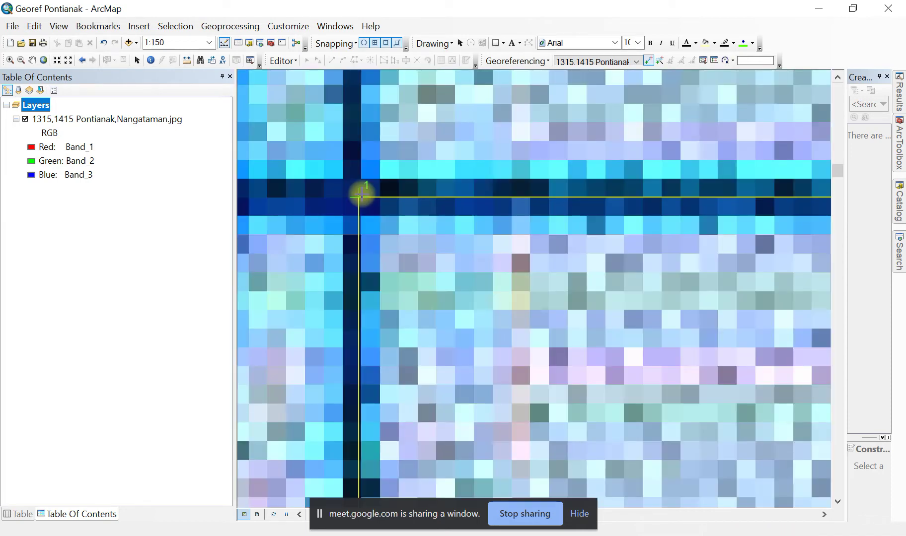
pyautogui.scroll(2, 361, 195)
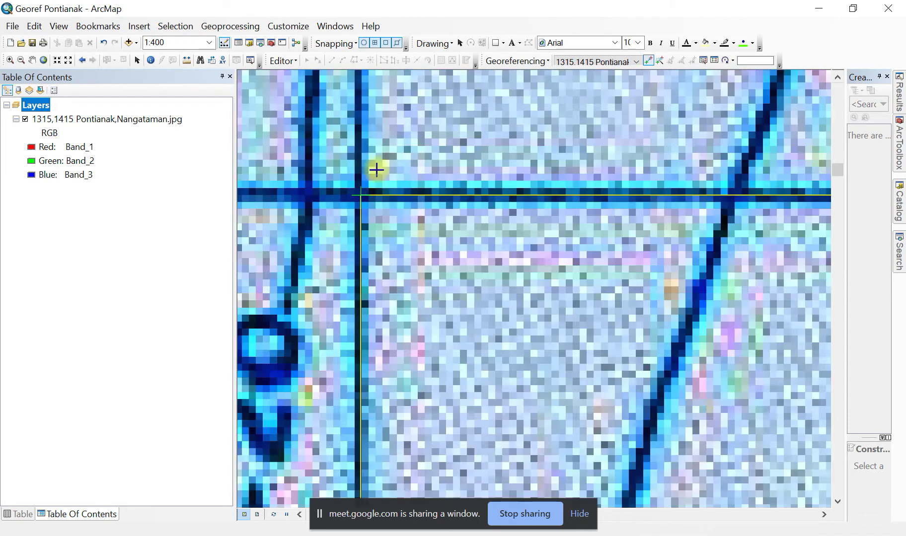
pyautogui.scroll(1, 383, 147)
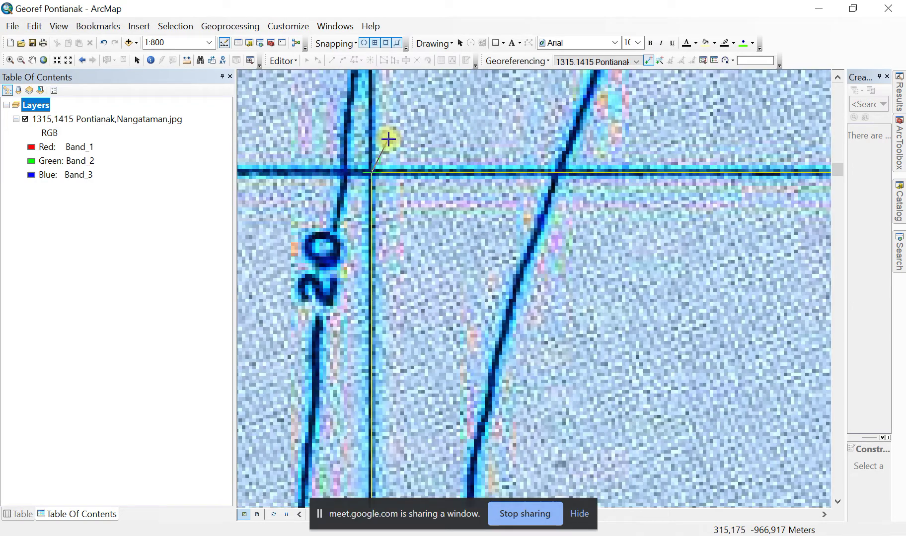
pyautogui.moveTo(389, 139); pyautogui.dragTo(475, 345)
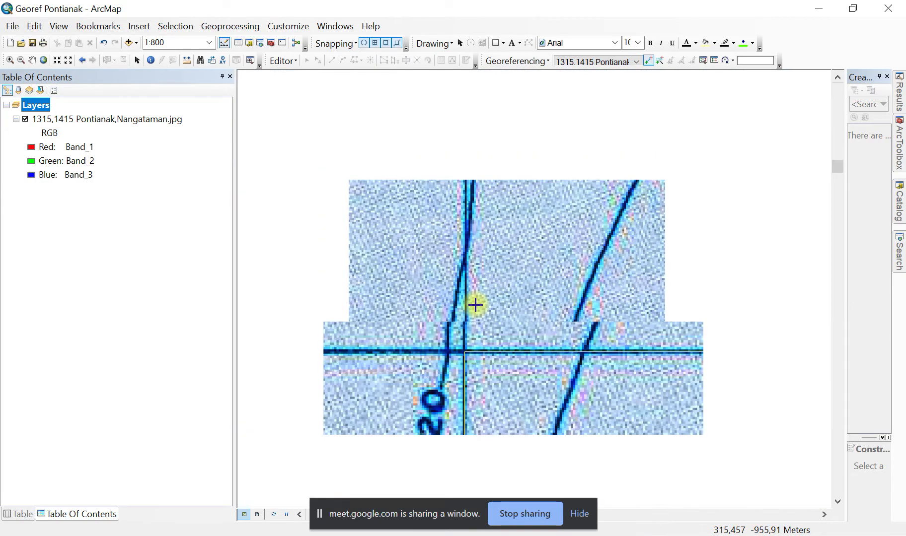
pyautogui.scroll(1, 484, 301)
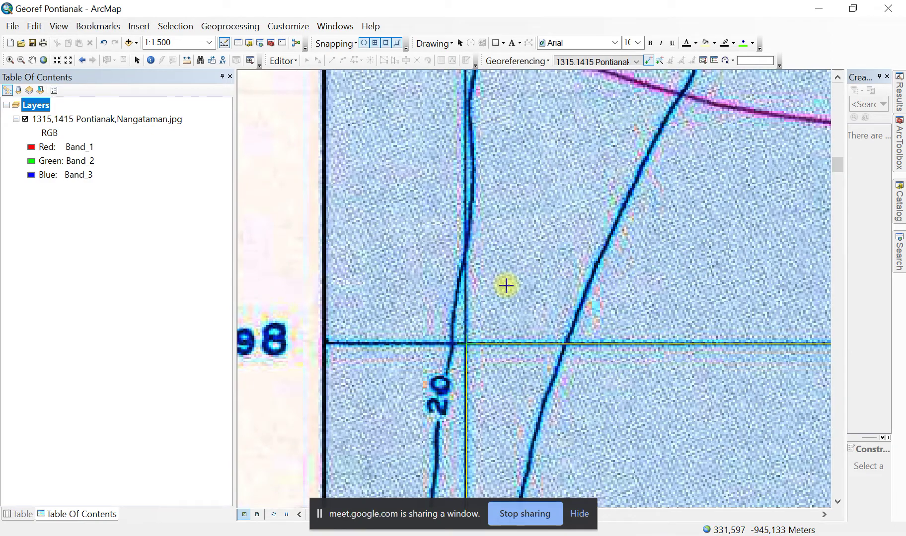
pyautogui.scroll(1, 505, 285)
pyautogui.scroll(1, 506, 285)
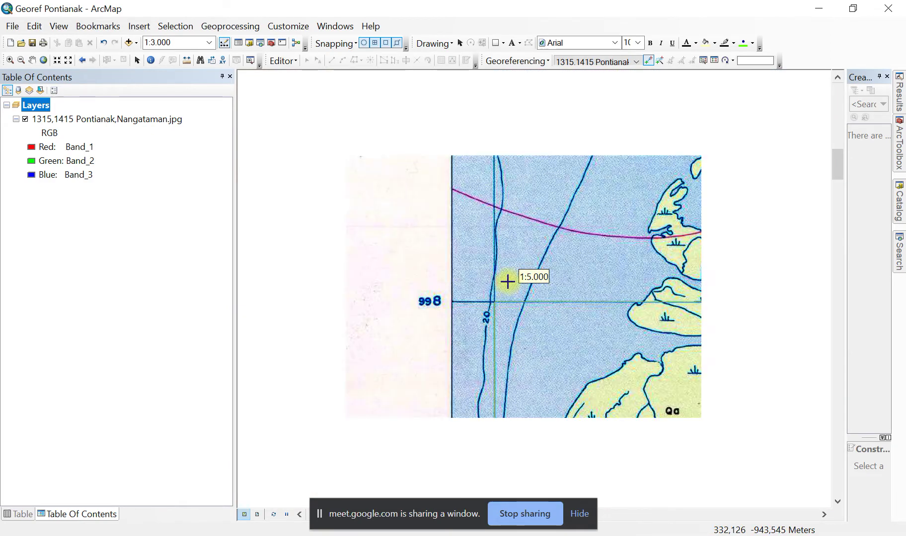
pyautogui.scroll(1, 529, 241)
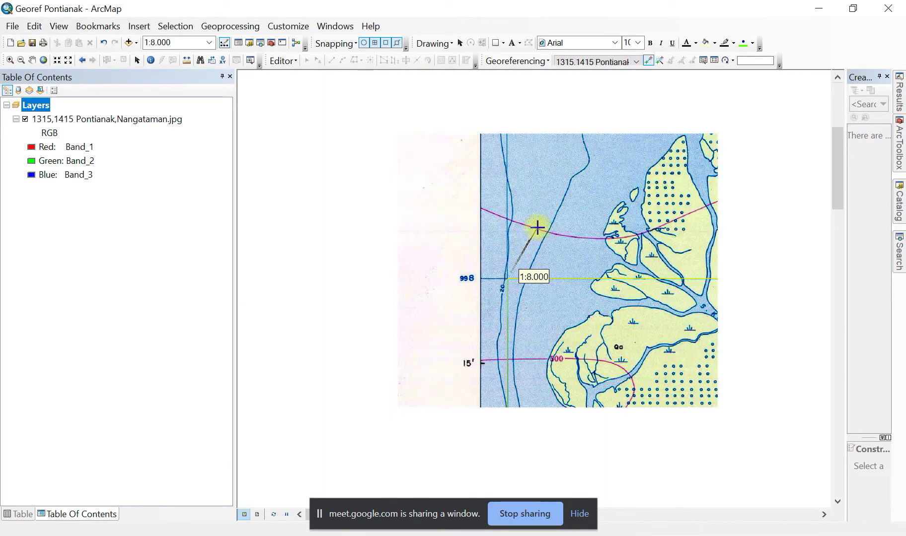
pyautogui.scroll(1, 571, 186)
pyautogui.moveTo(595, 166); pyautogui.dragTo(506, 249)
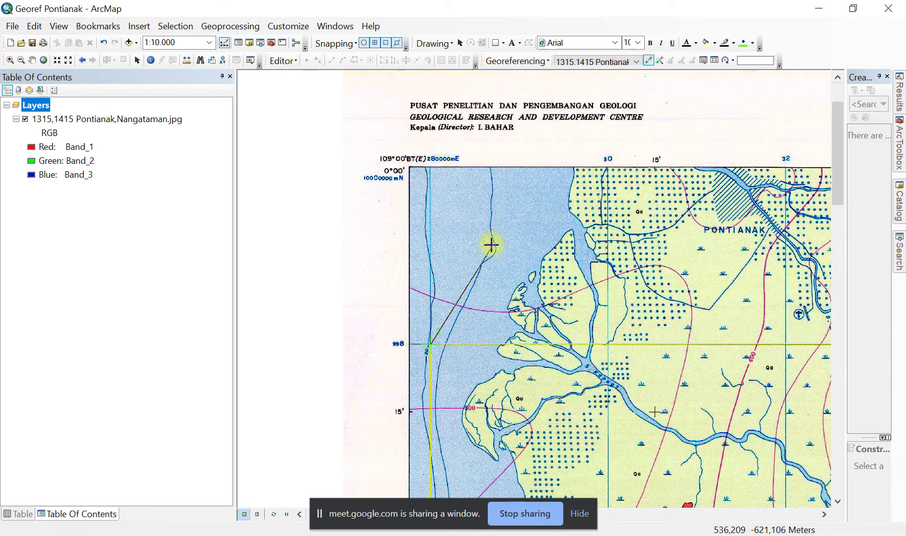
pyautogui.scroll(-1, 454, 267)
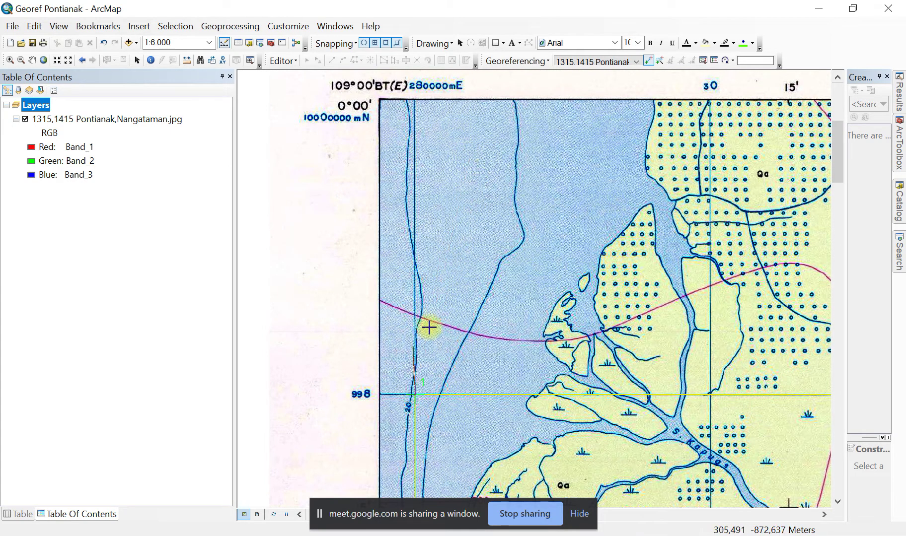
pyautogui.rightClick(481, 239)
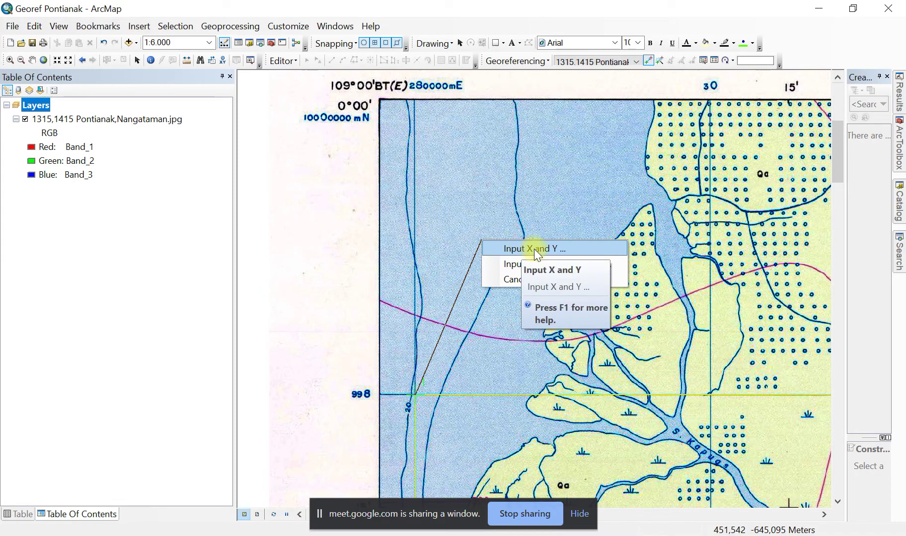
pyautogui.click(569, 248)
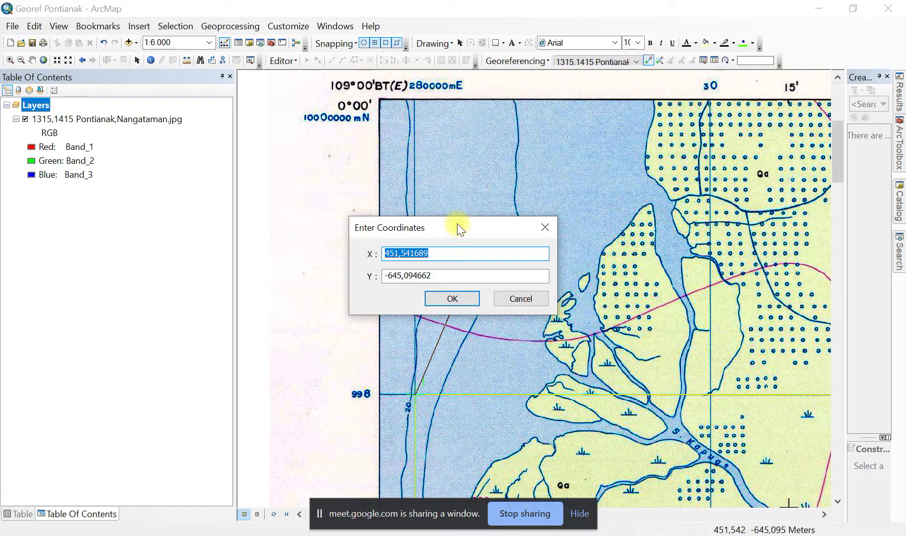
pyautogui.click(550, 230)
pyautogui.rightClick(503, 231)
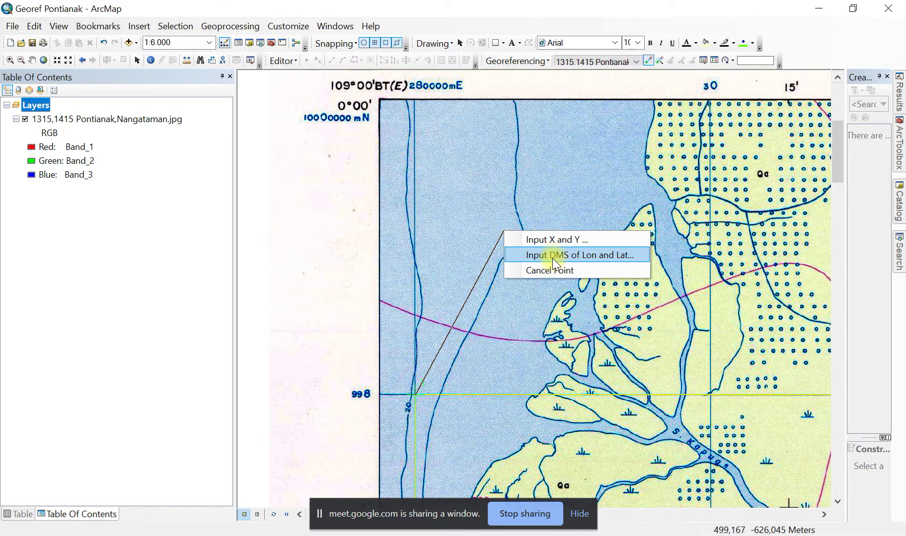
pyautogui.click(585, 254)
pyautogui.click(398, 263)
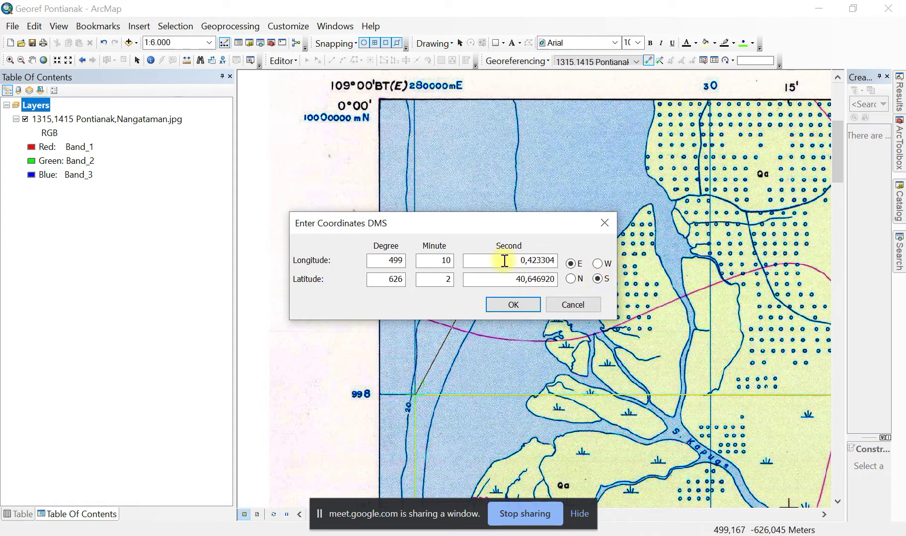
# - Assign the first control point the map coordinates X 280000 and Y 9980000
pyautogui.rightClick(480, 159)
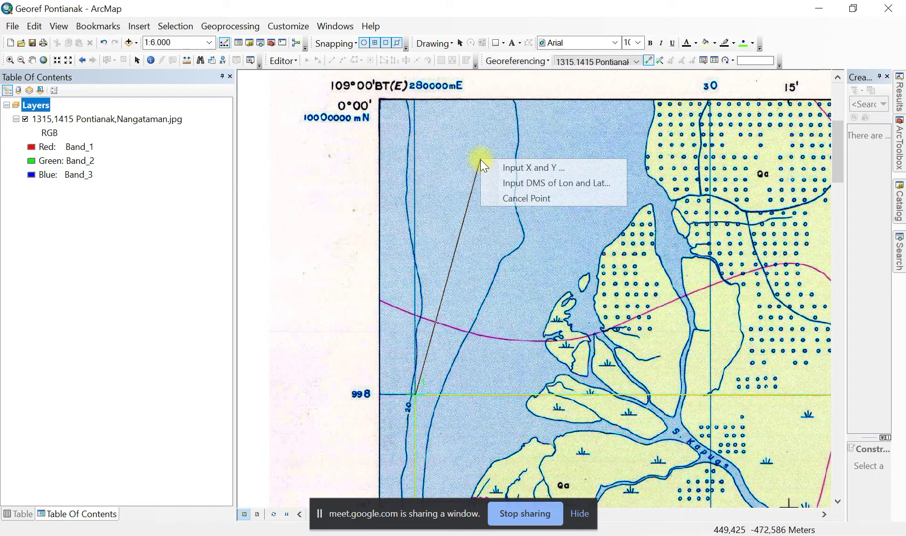
pyautogui.click(536, 167)
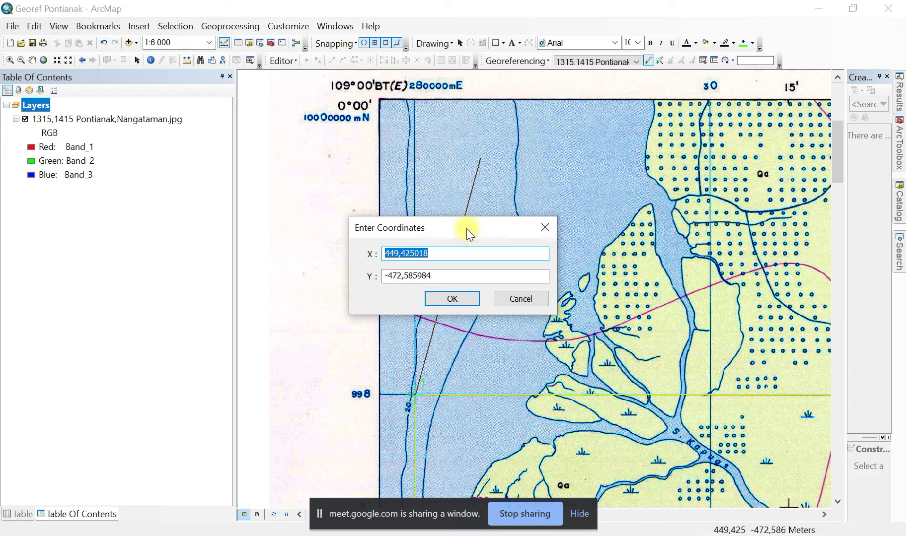
pyautogui.moveTo(466, 229); pyautogui.dragTo(614, 210)
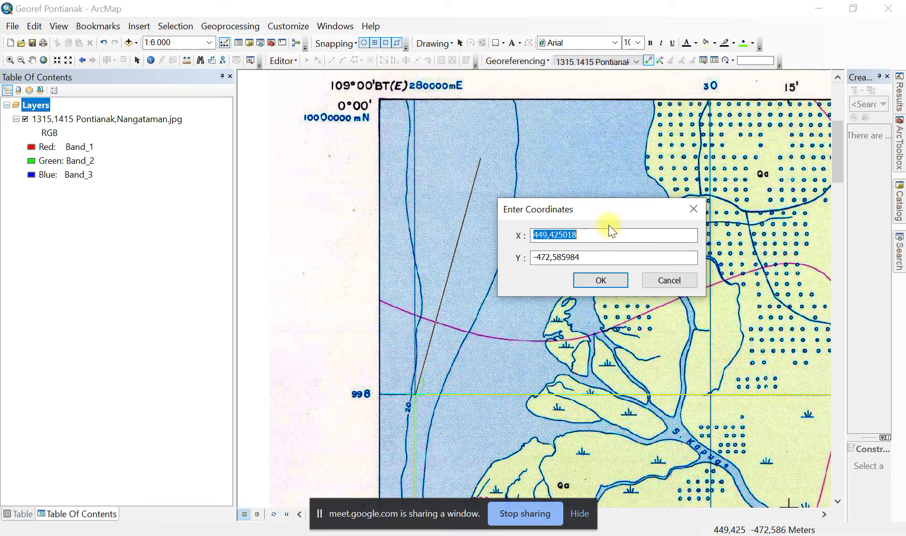
pyautogui.write('280000')
pyautogui.press('Tab')
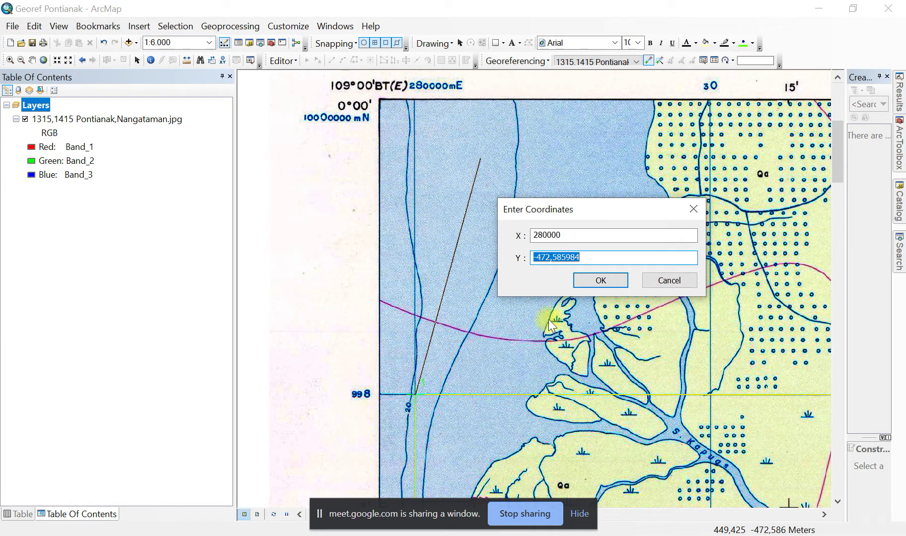
pyautogui.write('9980000')
pyautogui.click(605, 283)
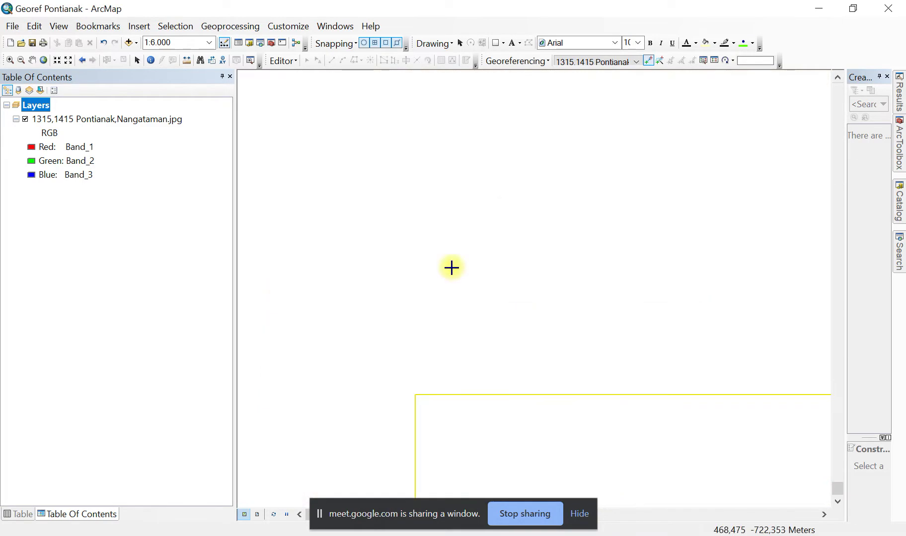
# - Zoom to the full extent of the 1315,1415 Pontianak,Nangataman.jpg layer
pyautogui.click(139, 120)
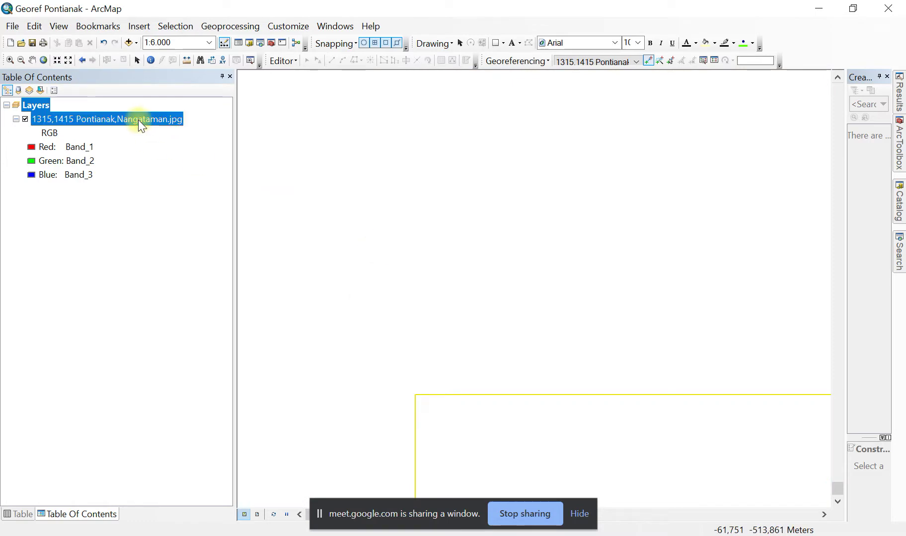
pyautogui.rightClick(201, 129)
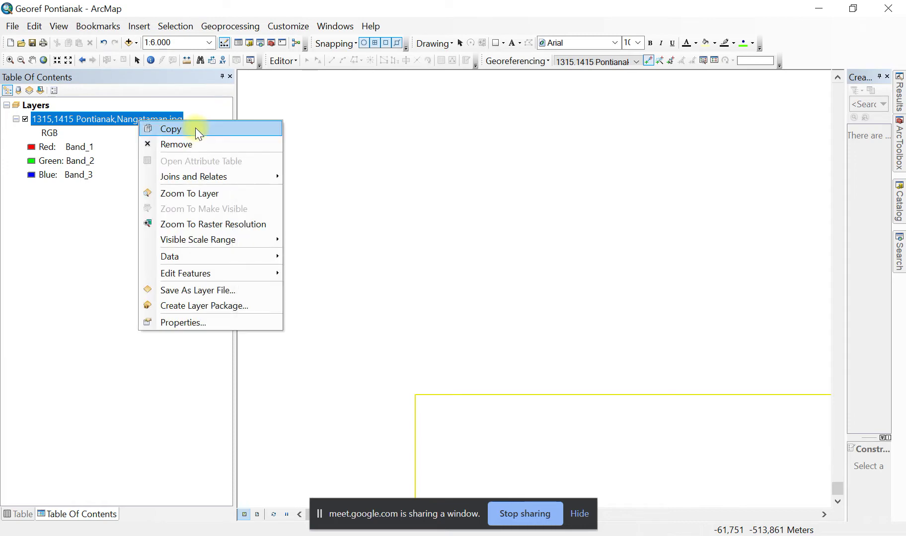
pyautogui.click(213, 195)
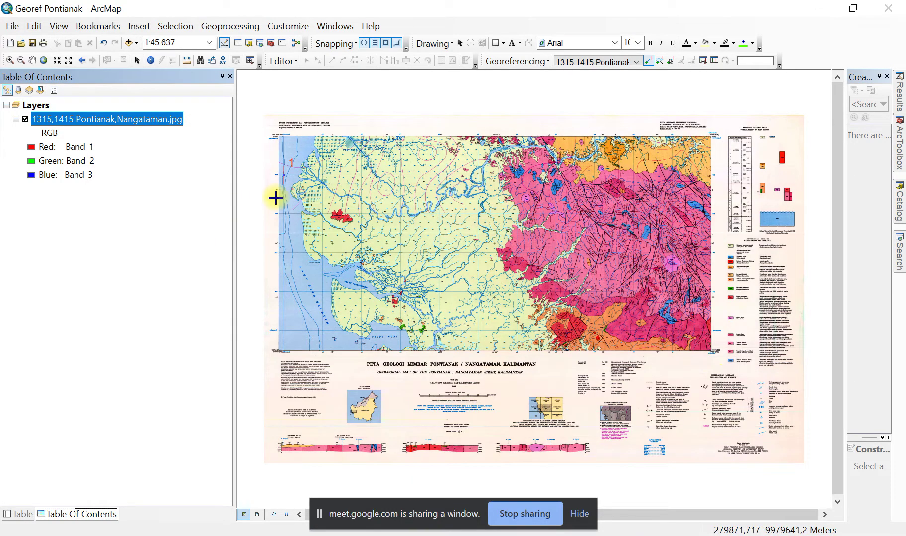
# - Draw a small new rectangle with its upper-left corner exactly on control point 1 at 280000, 9980000
pyautogui.scroll(2, 275, 197)
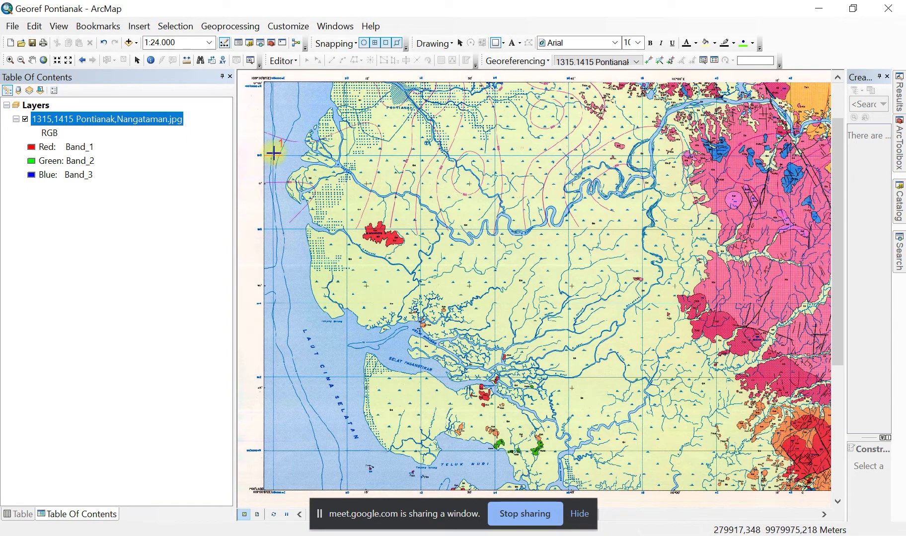
pyautogui.scroll(5, 281, 149)
pyautogui.scroll(4, 284, 138)
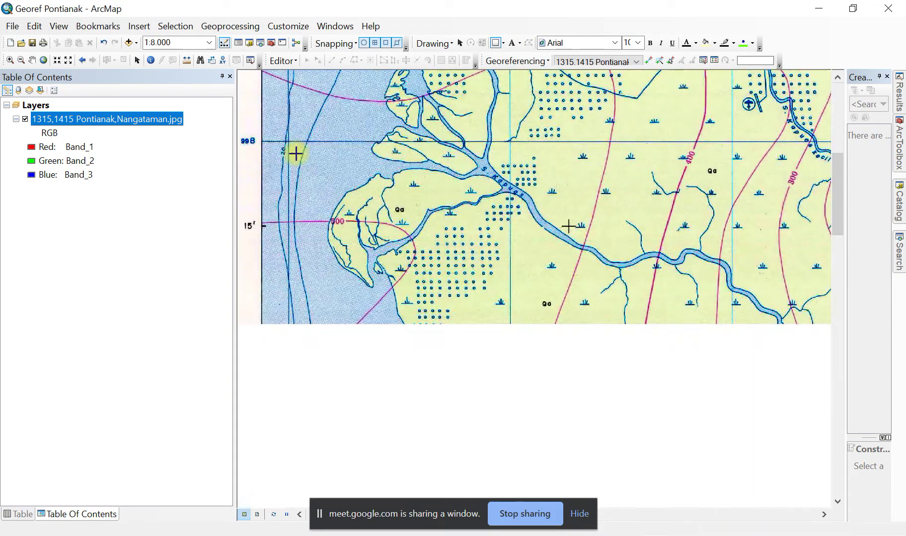
pyautogui.scroll(3, 289, 142)
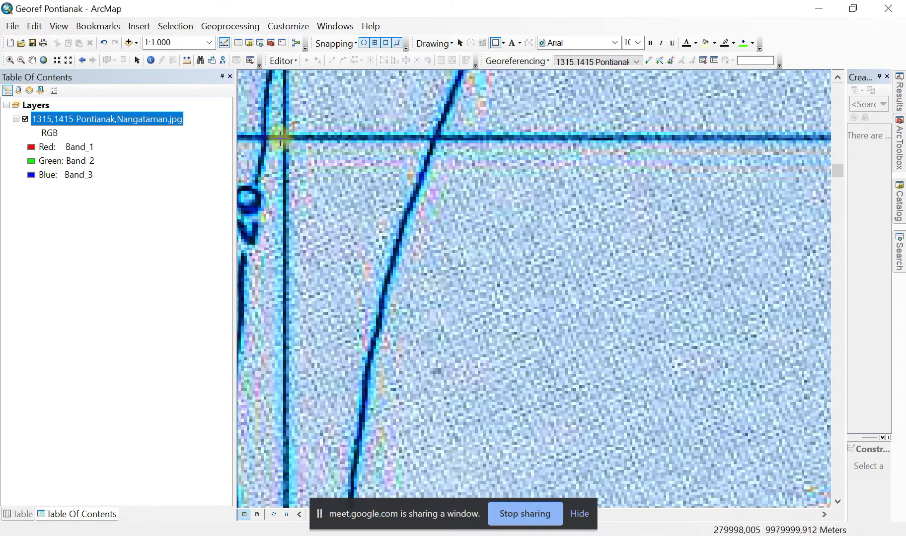
pyautogui.scroll(3, 282, 132)
pyautogui.scroll(1, 283, 135)
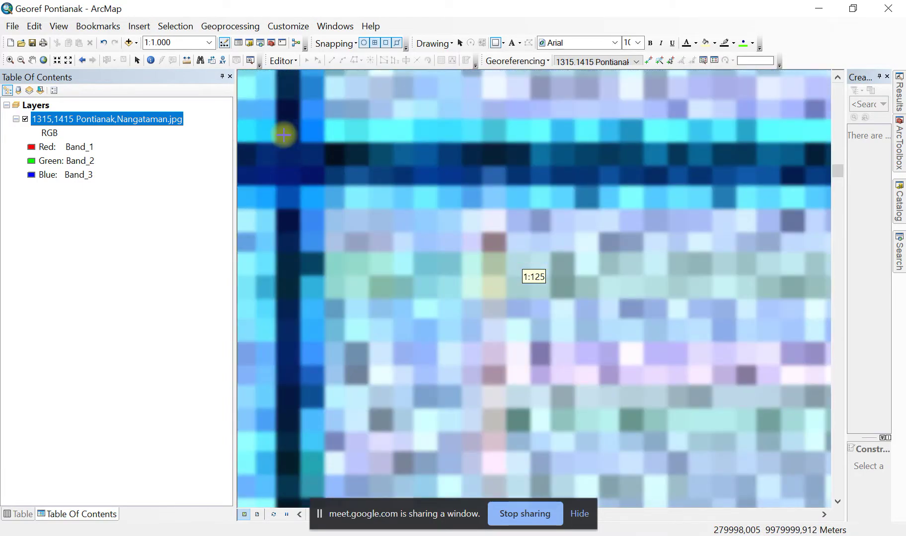
pyautogui.scroll(2, 305, 159)
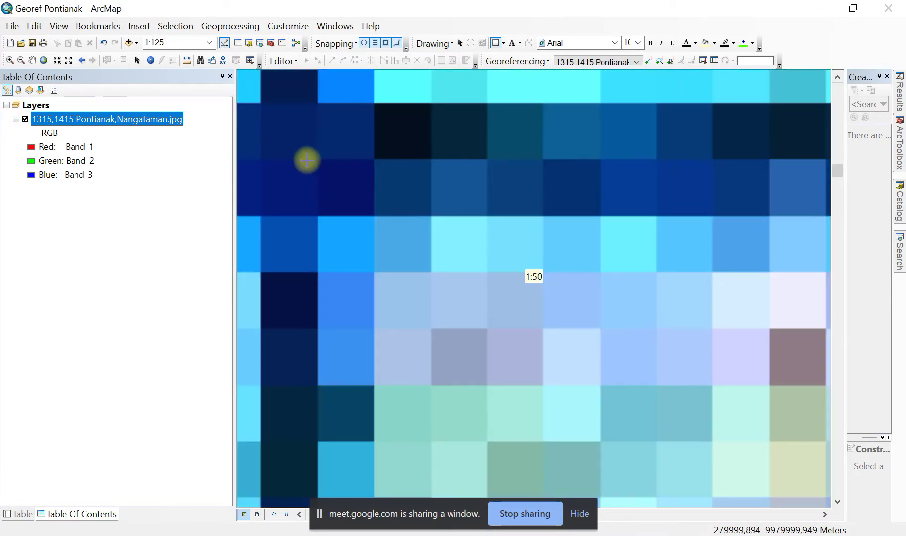
pyautogui.click(313, 164)
pyautogui.scroll(1, 311, 162)
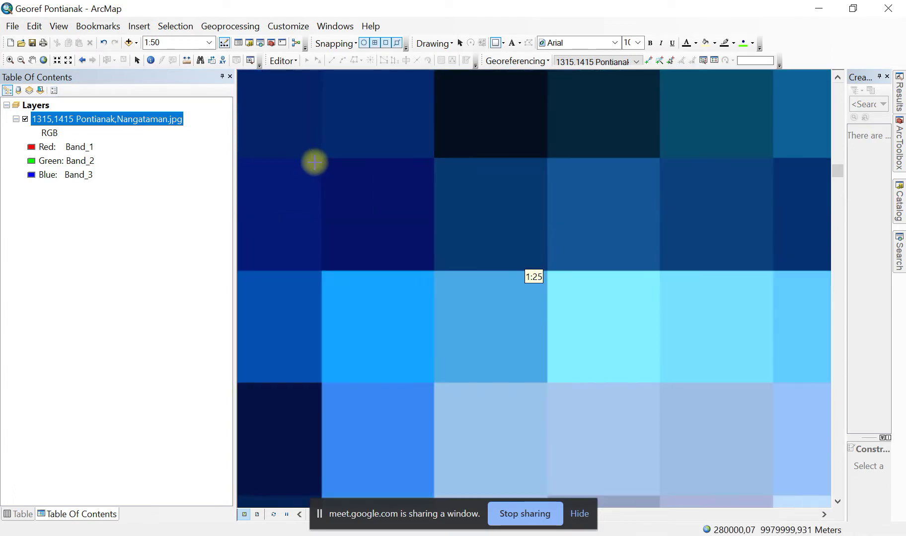
pyautogui.scroll(3, 311, 158)
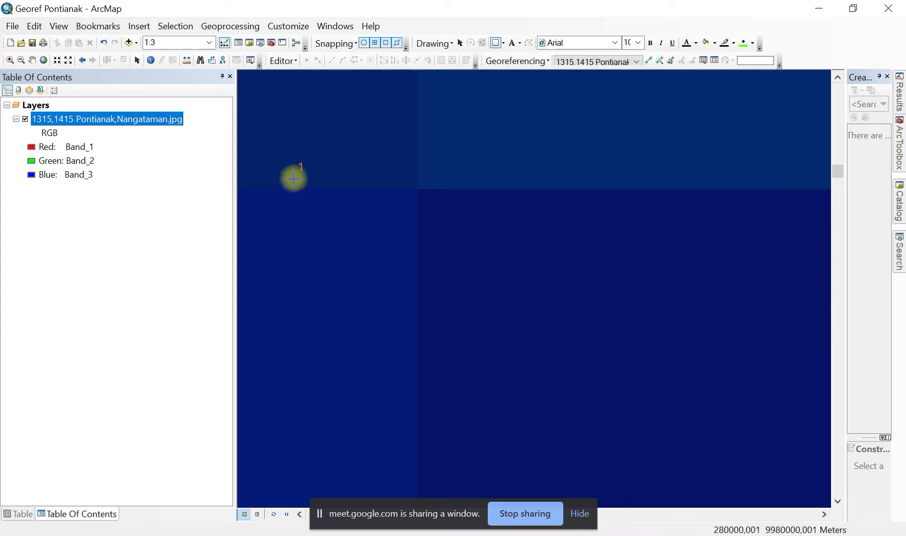
pyautogui.scroll(3, 294, 177)
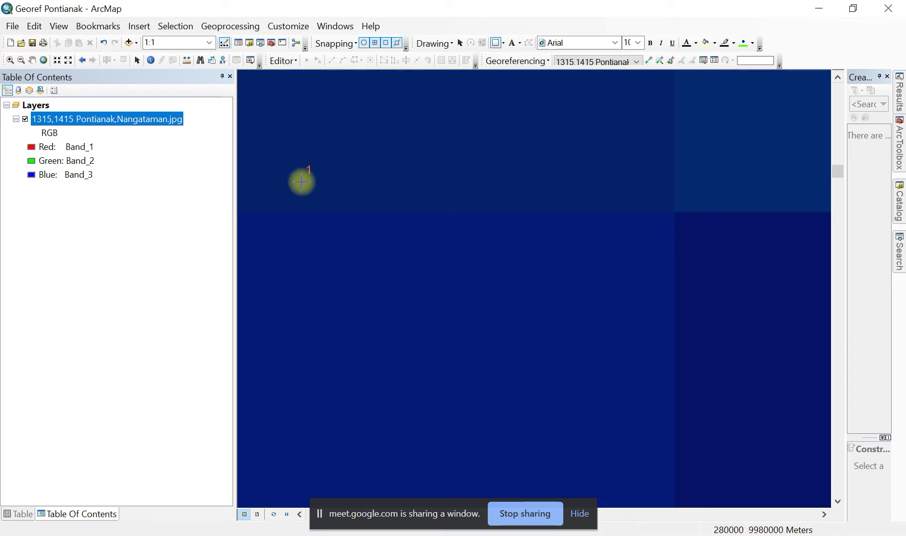
pyautogui.moveTo(301, 182); pyautogui.dragTo(622, 409)
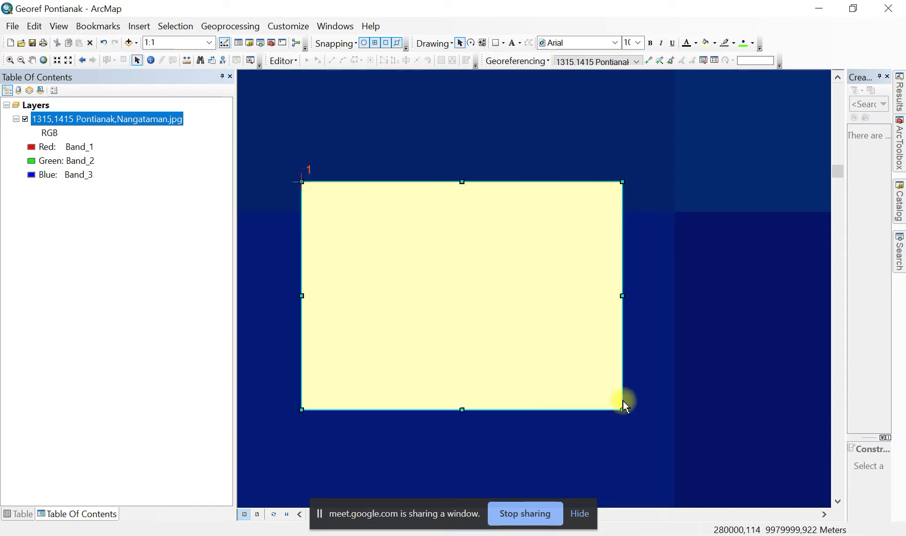
# - Enlarge the rectangle in stages by extending its lower-right corner, keeping the upper-left corner on control point 1
pyautogui.scroll(-5, 628, 400)
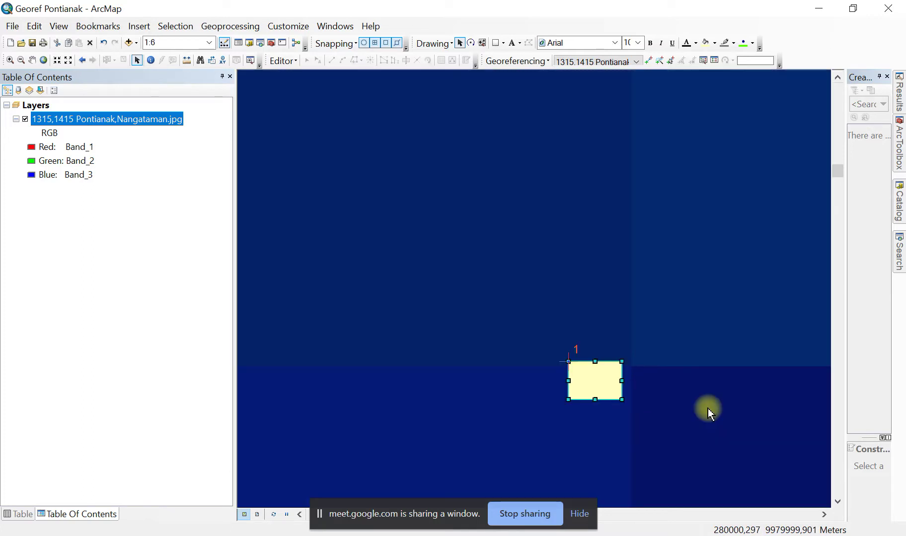
pyautogui.moveTo(708, 408); pyautogui.dragTo(424, 167)
pyautogui.scroll(-3, 408, 168)
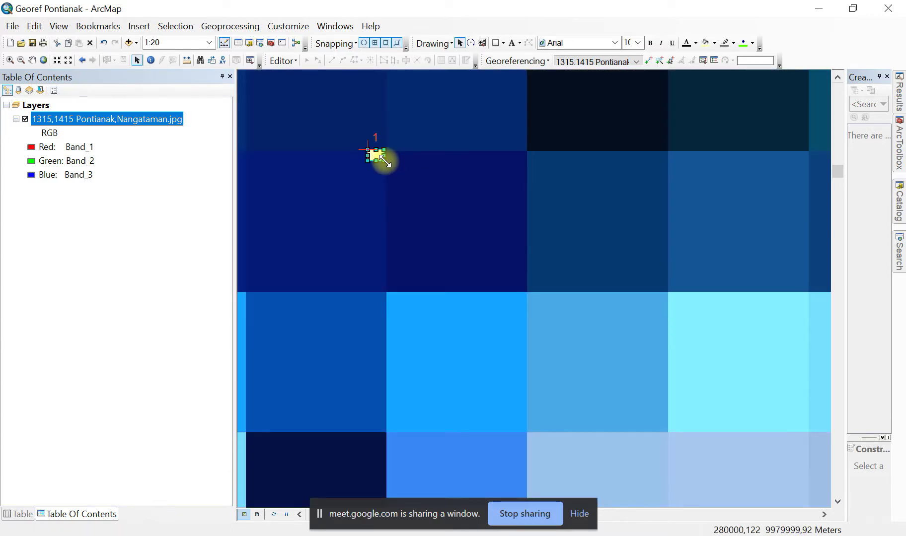
pyautogui.moveTo(385, 160); pyautogui.dragTo(819, 493)
pyautogui.scroll(-2, 771, 442)
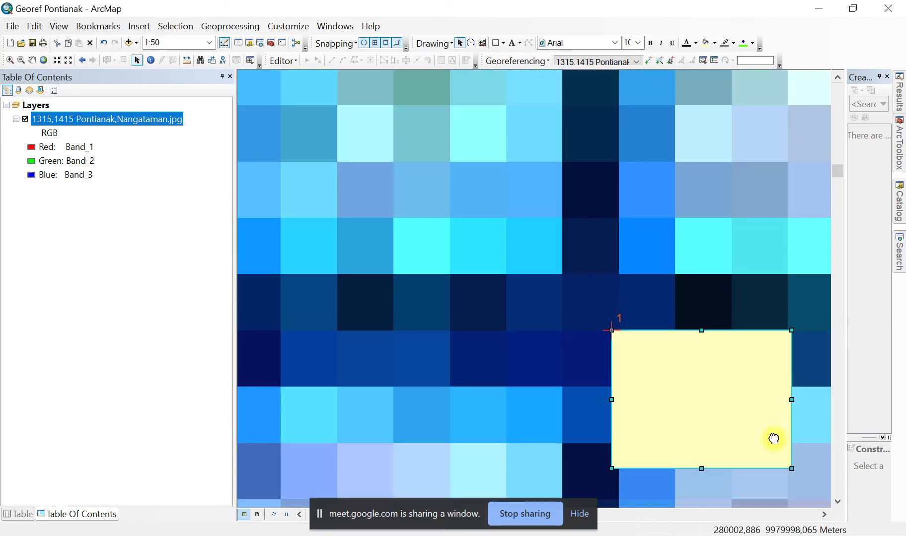
pyautogui.moveTo(774, 438); pyautogui.dragTo(423, 194)
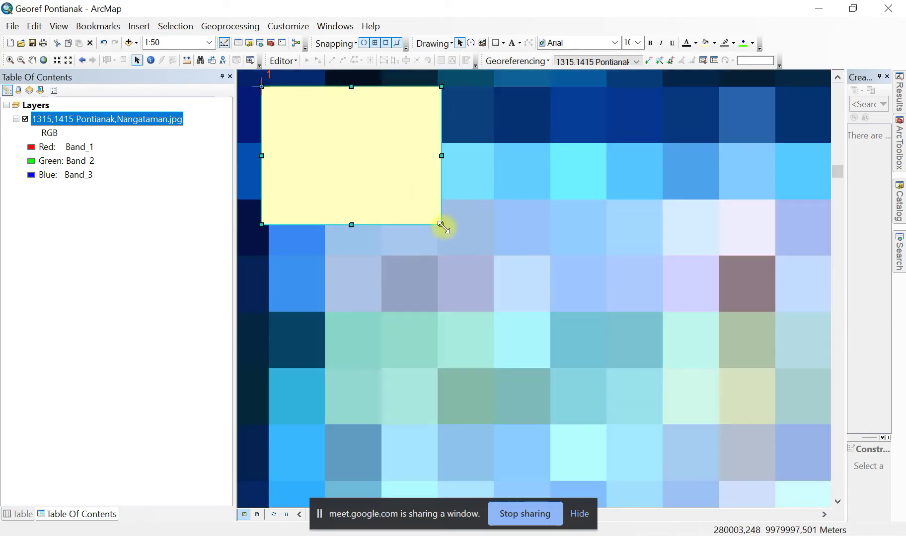
pyautogui.moveTo(442, 227); pyautogui.dragTo(805, 477)
# - Stretch the rectangle across the map, placing its lower-right corner near the southeastern grid intersection at about 286272, 9977484
pyautogui.scroll(5, 728, 410)
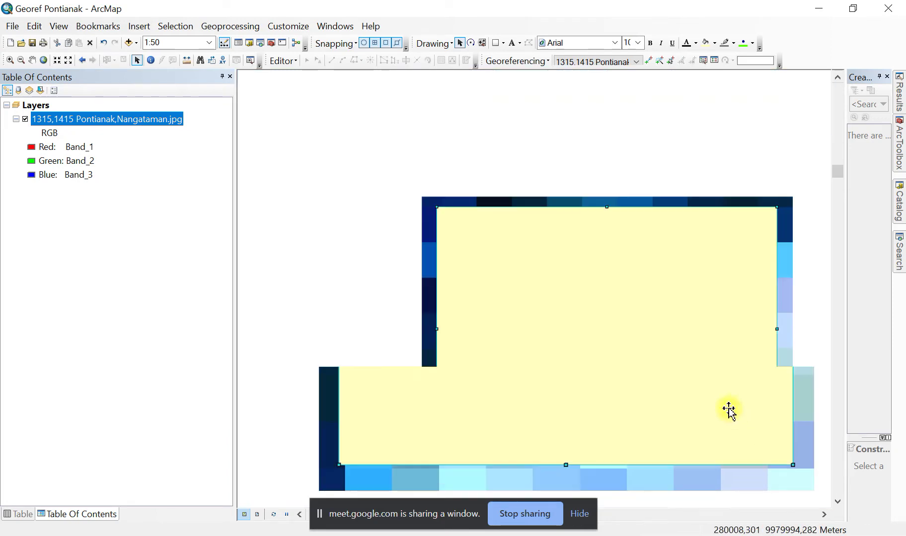
pyautogui.scroll(3, 727, 407)
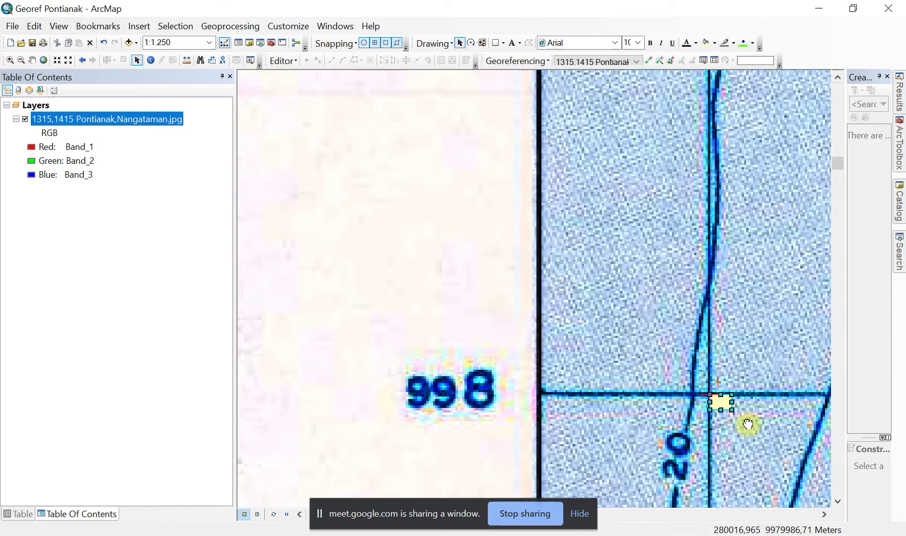
pyautogui.moveTo(748, 424); pyautogui.dragTo(816, 478)
pyautogui.scroll(3, 718, 431)
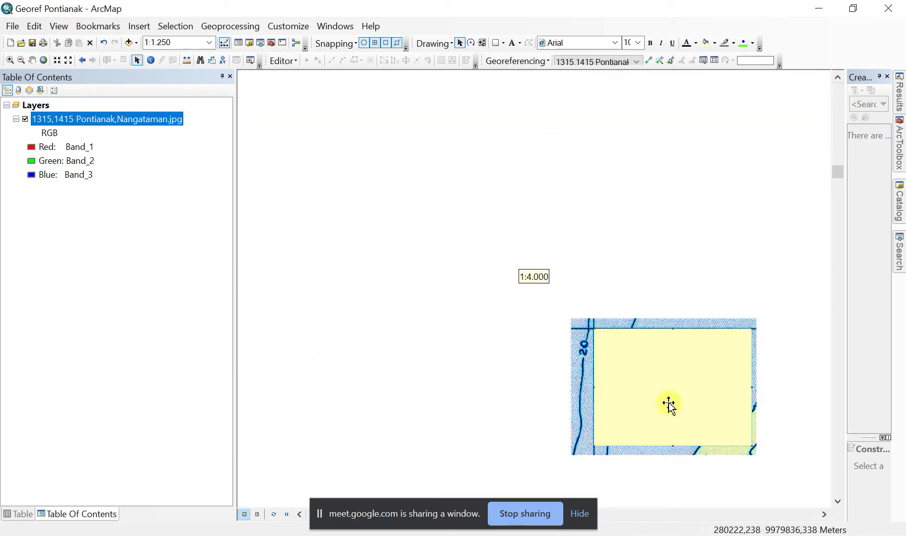
pyautogui.scroll(1, 690, 407)
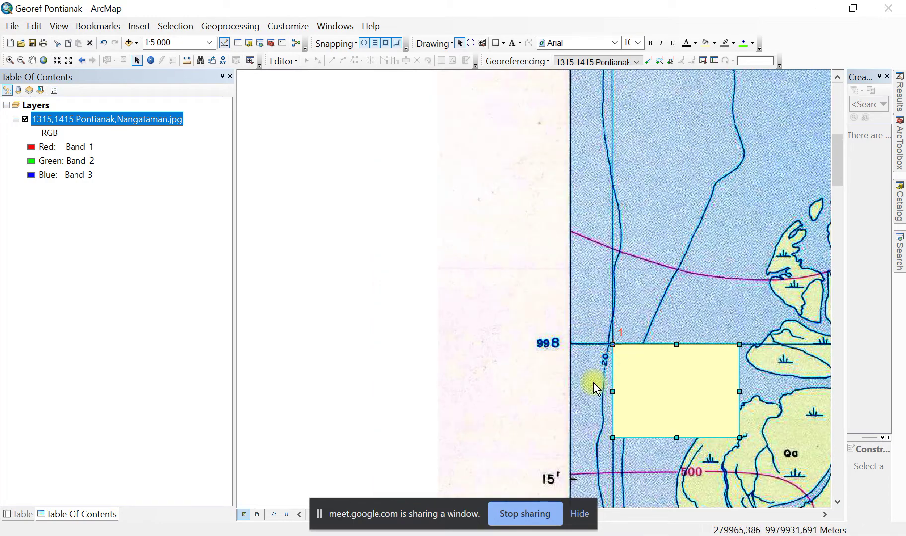
pyautogui.moveTo(594, 383); pyautogui.dragTo(571, 243)
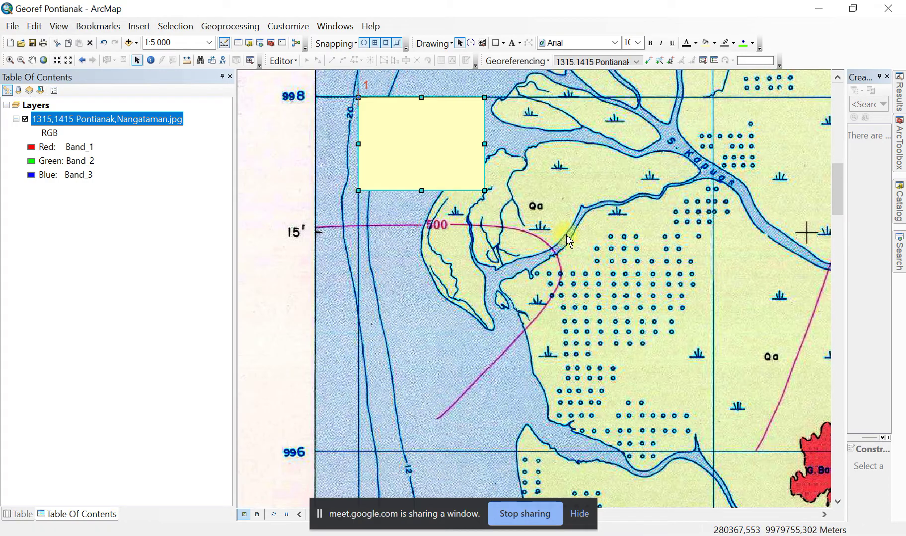
pyautogui.scroll(4, 571, 244)
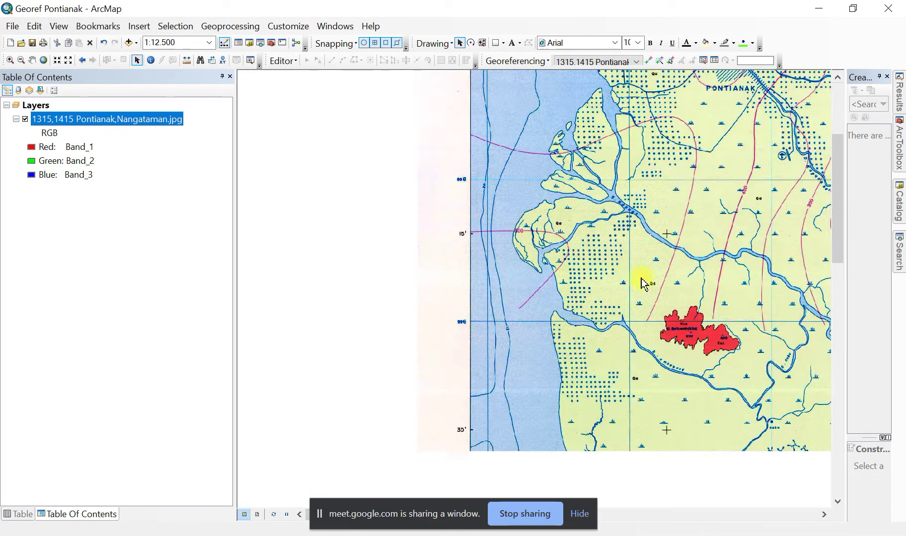
pyautogui.scroll(1, 558, 229)
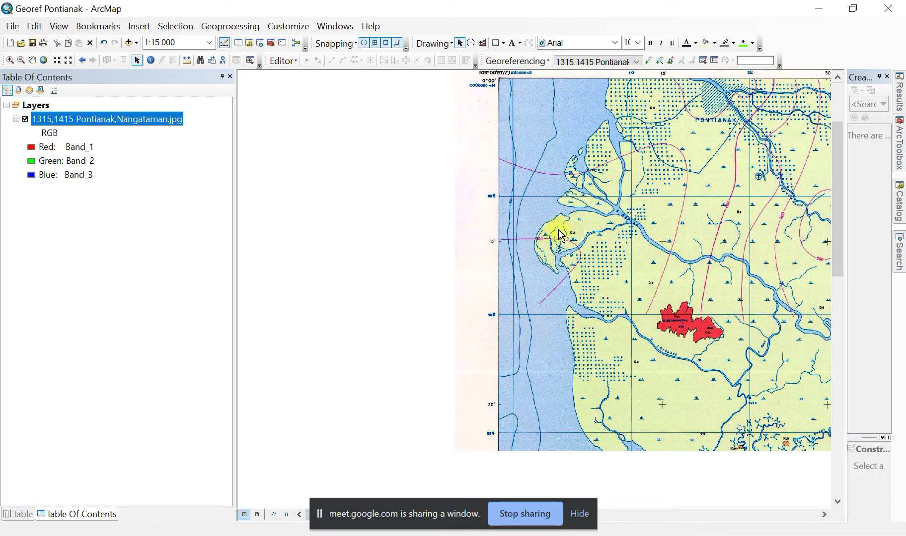
pyautogui.moveTo(781, 414); pyautogui.dragTo(439, 182)
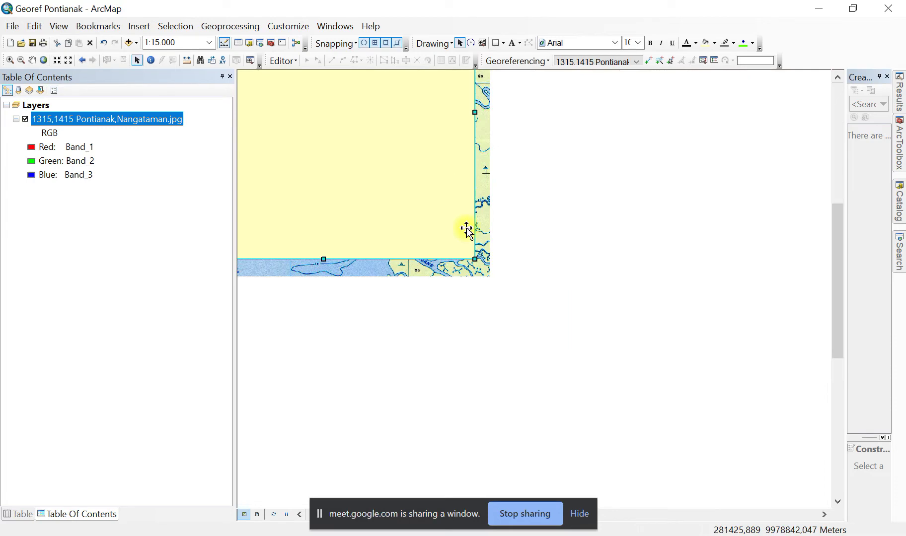
pyautogui.scroll(3, 531, 271)
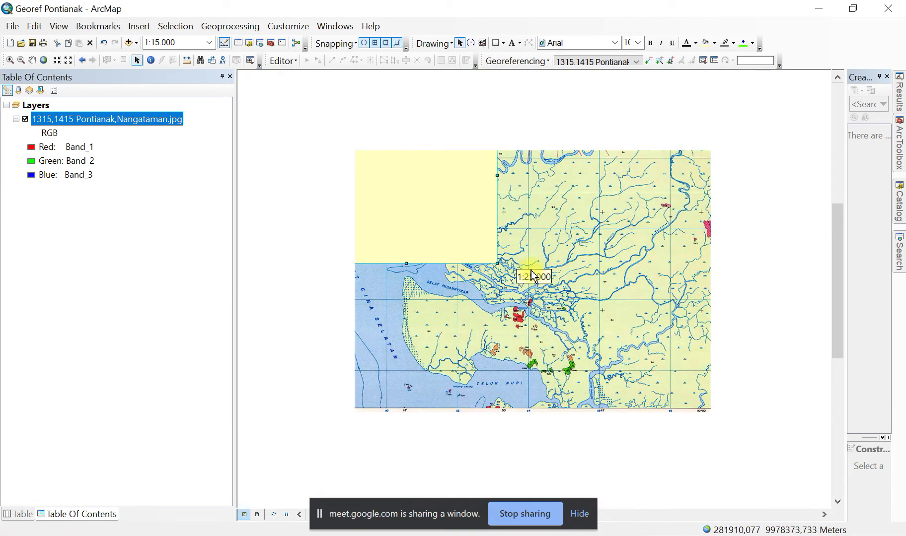
pyautogui.scroll(6, 530, 271)
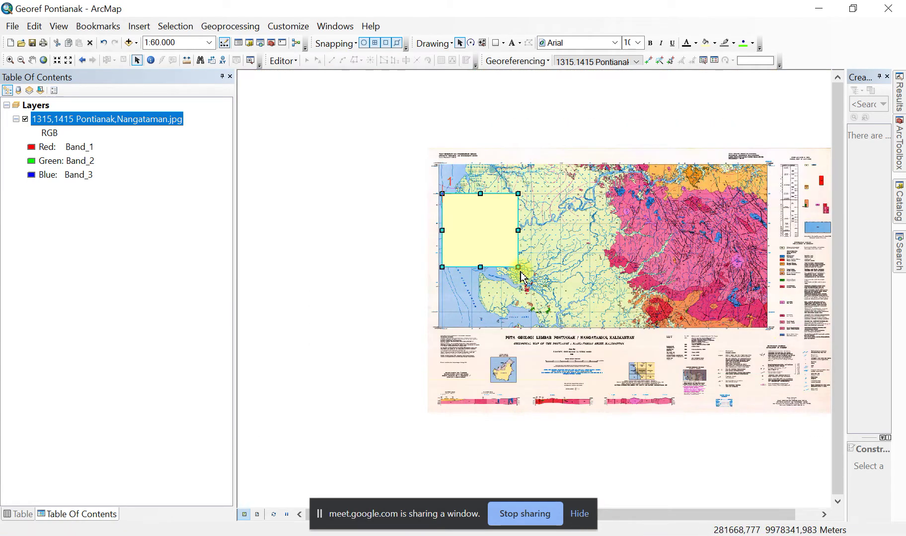
pyautogui.moveTo(518, 267); pyautogui.dragTo(737, 313)
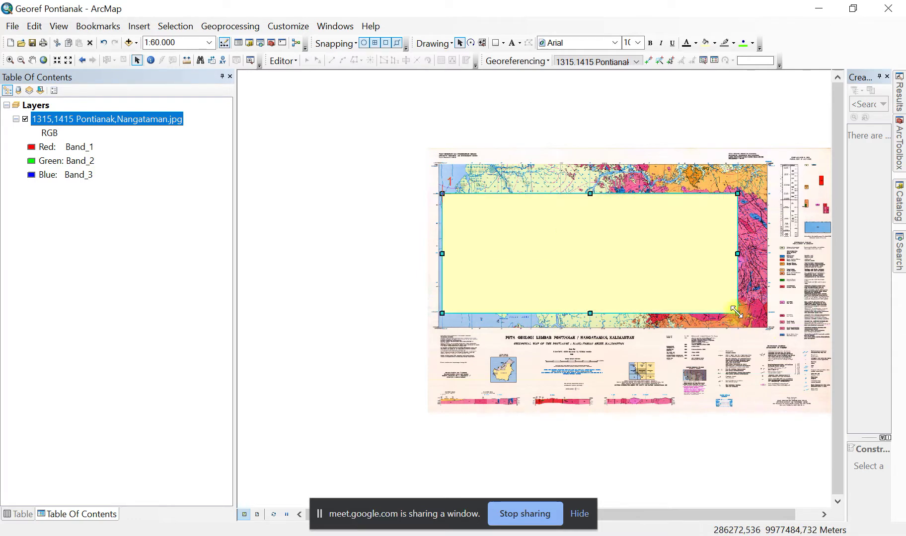
# - Set the rectangle's fill to No Color and its outline to Solar Yellow
pyautogui.doubleClick(531, 233)
pyautogui.click(412, 205)
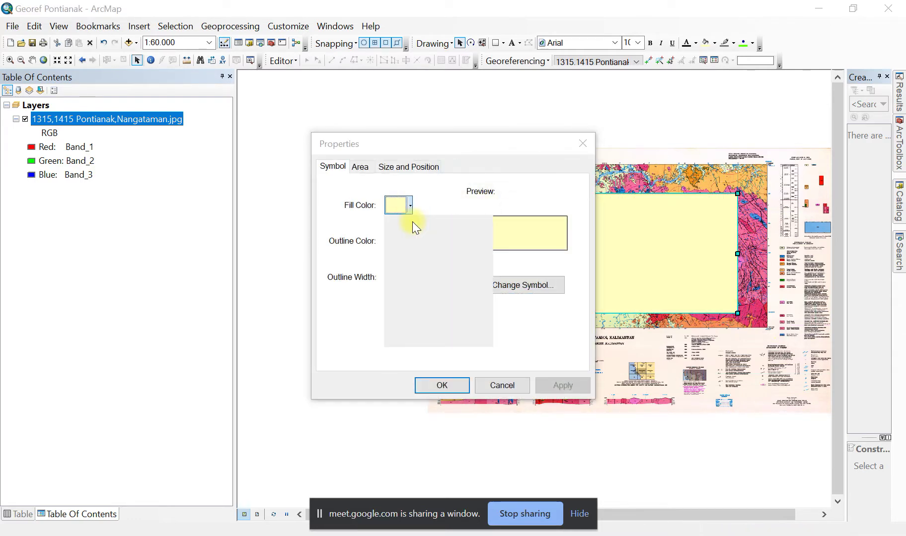
pyautogui.click(412, 222)
pyautogui.click(405, 241)
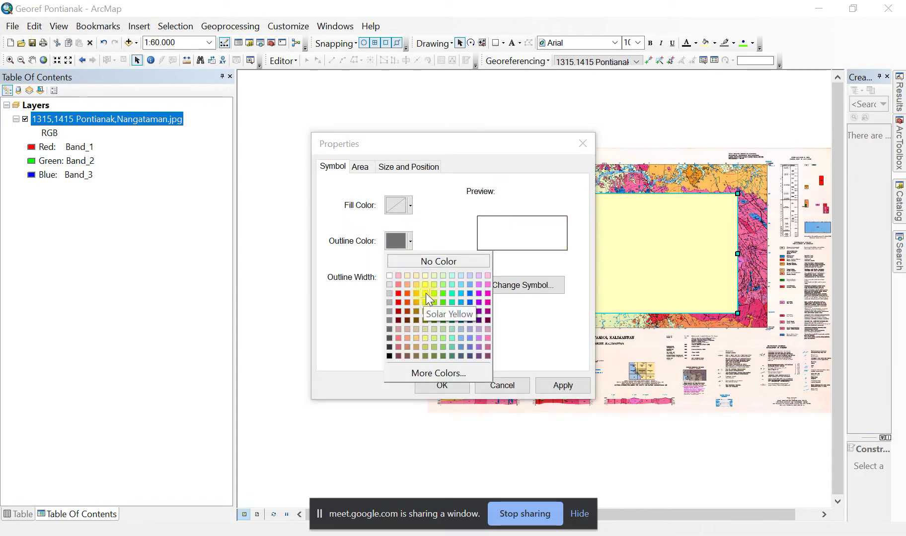
pyautogui.click(425, 293)
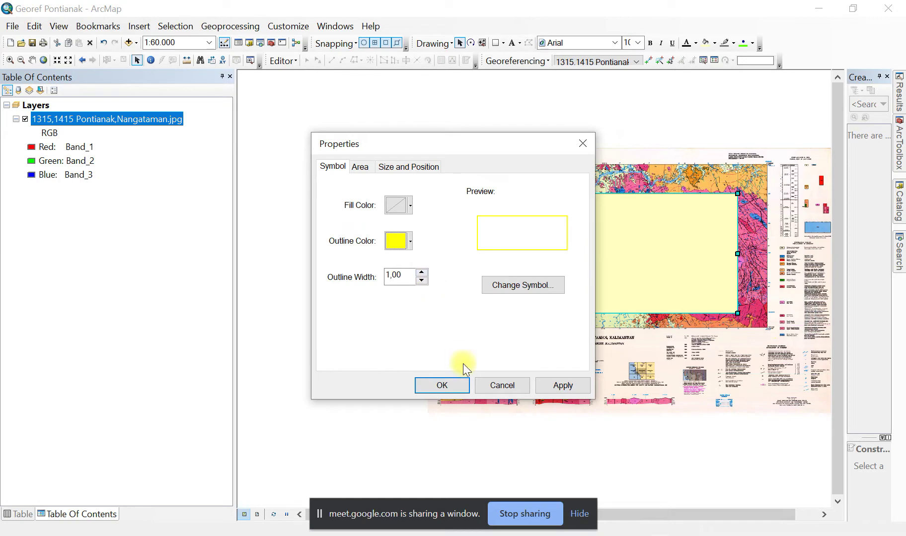
pyautogui.click(455, 386)
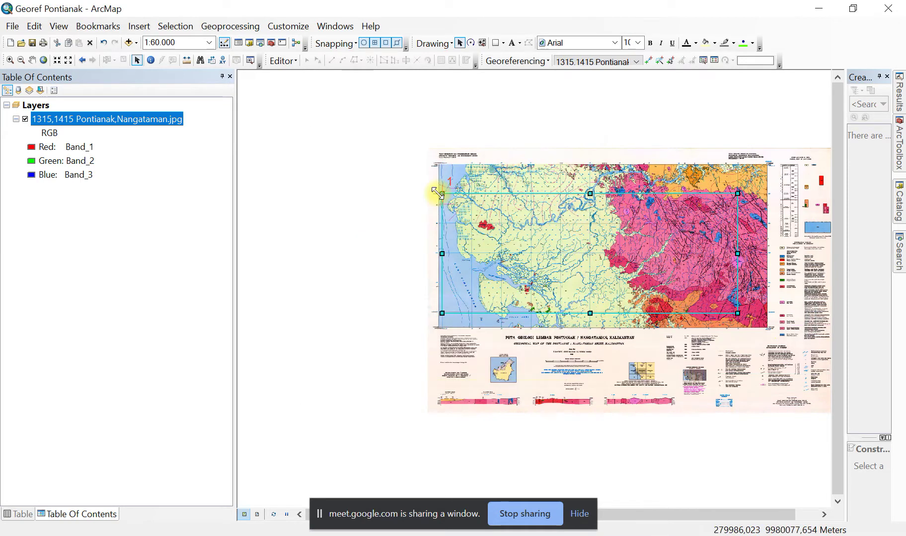
# - Align the rectangle's lower-right corner exactly with the grid intersection on the easting line labelled 48
pyautogui.scroll(-5, 745, 317)
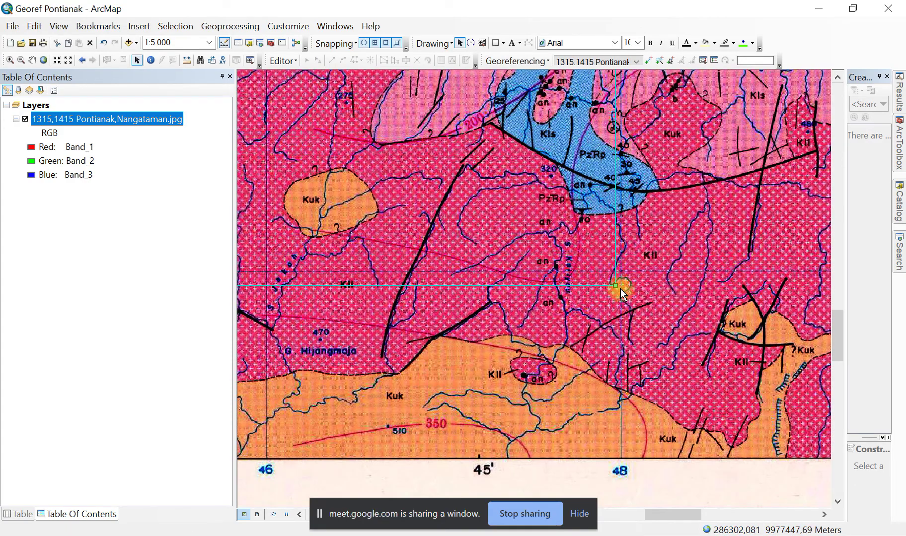
pyautogui.scroll(-6, 621, 289)
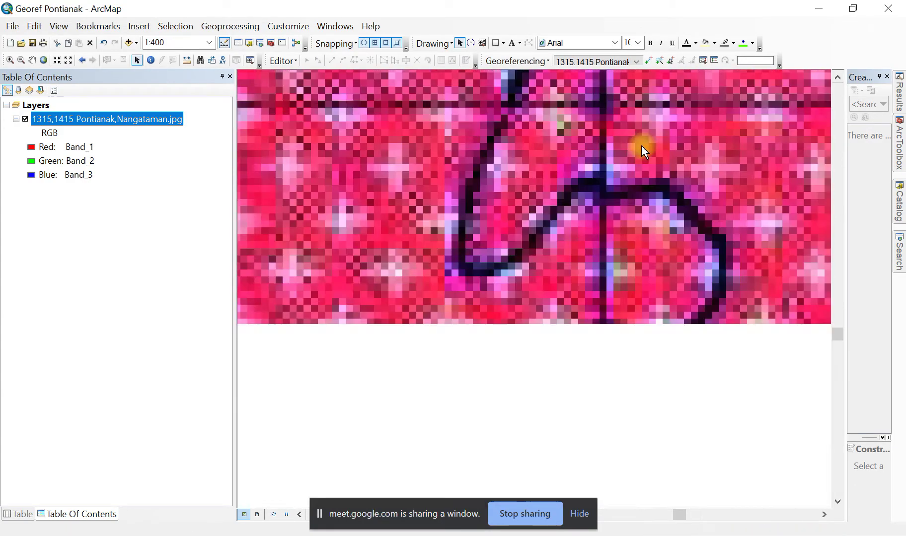
pyautogui.moveTo(643, 144); pyautogui.dragTo(580, 263)
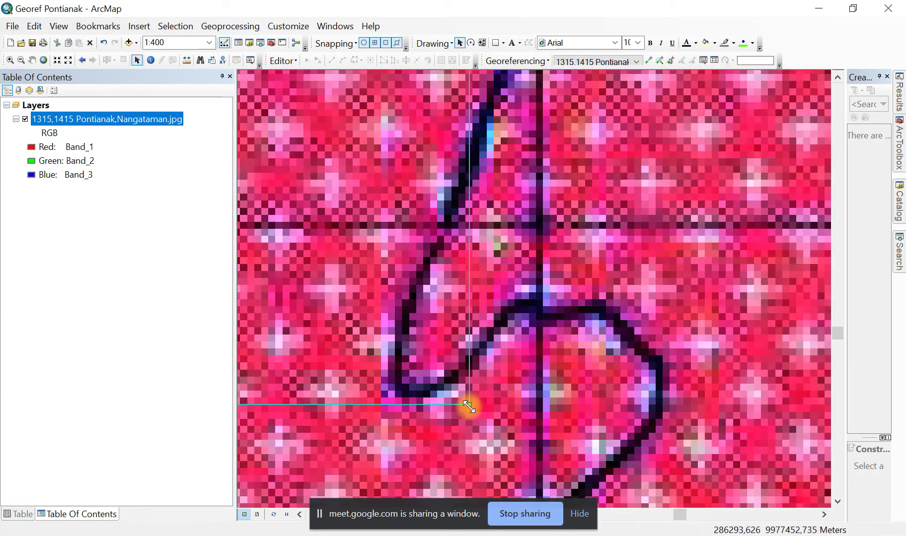
pyautogui.moveTo(468, 406); pyautogui.dragTo(539, 226)
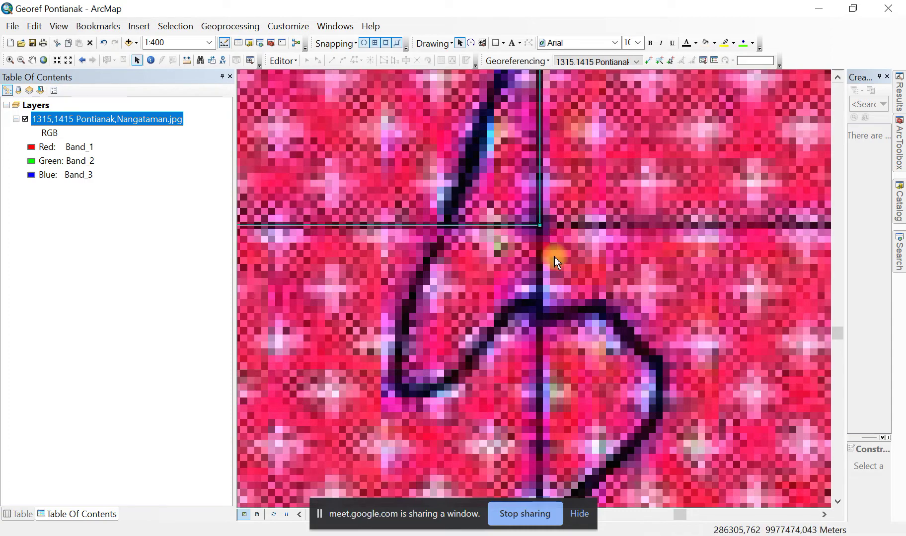
# - Return to the full map extent and examine how the rectangle's lower-left corner lines up with the nearby grid intersection
pyautogui.rightClick(425, 284)
pyautogui.click(467, 294)
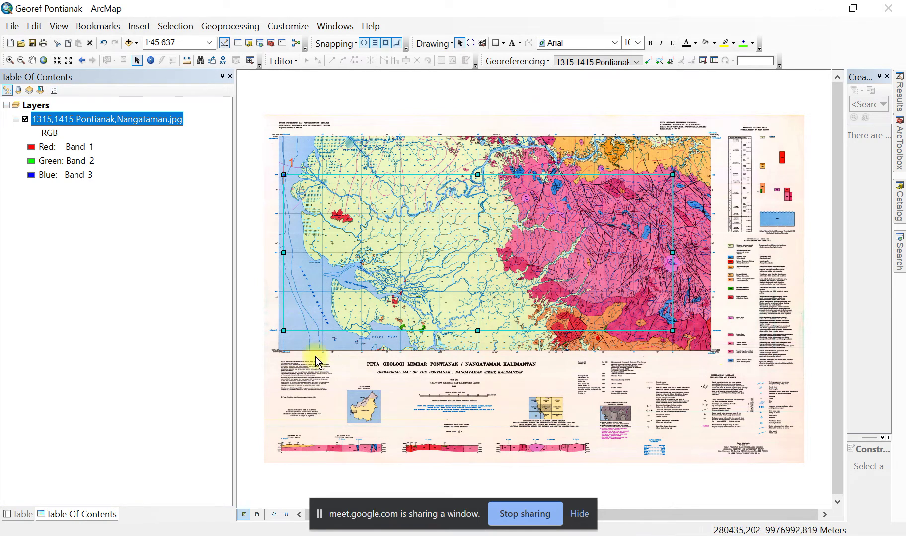
pyautogui.scroll(3, 265, 337)
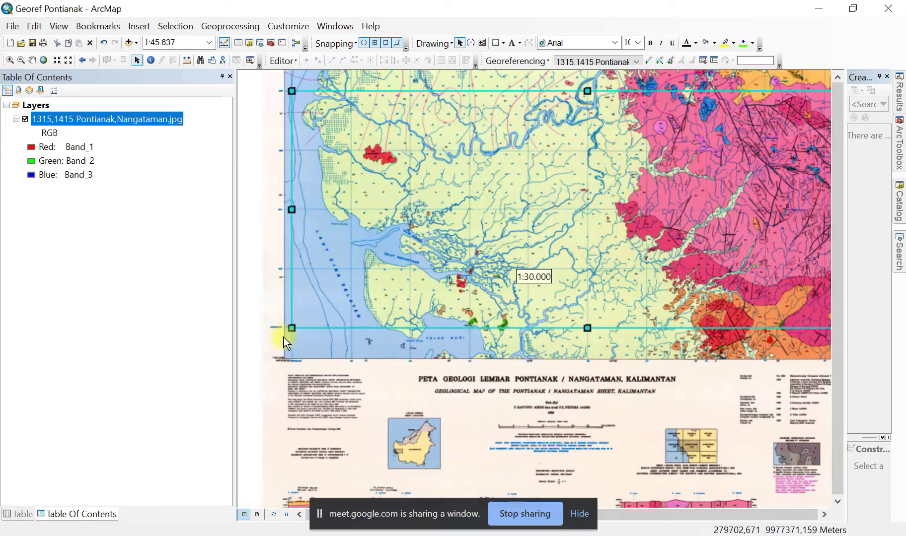
pyautogui.scroll(7, 278, 336)
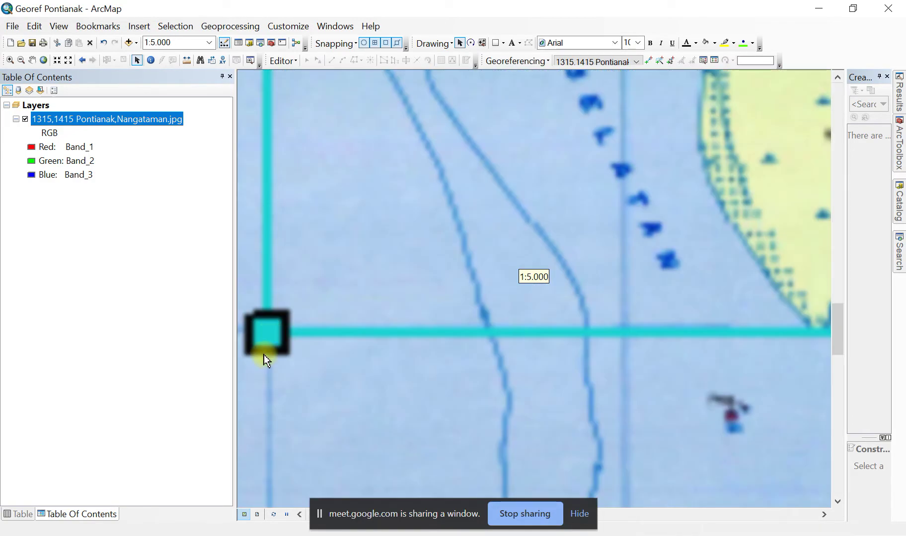
pyautogui.moveTo(260, 362); pyautogui.dragTo(455, 324)
pyautogui.scroll(2, 461, 301)
pyautogui.scroll(2, 461, 302)
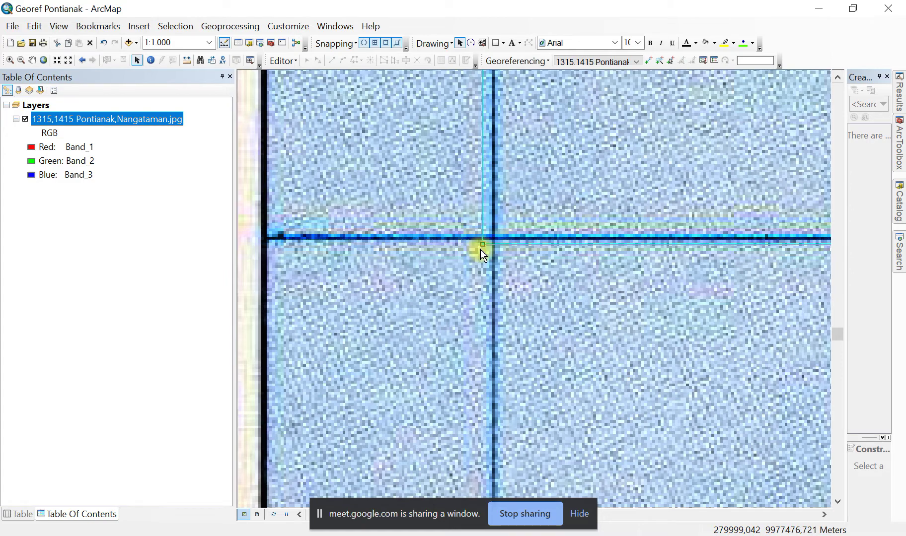
pyautogui.scroll(-1, 485, 245)
pyautogui.scroll(-3, 485, 245)
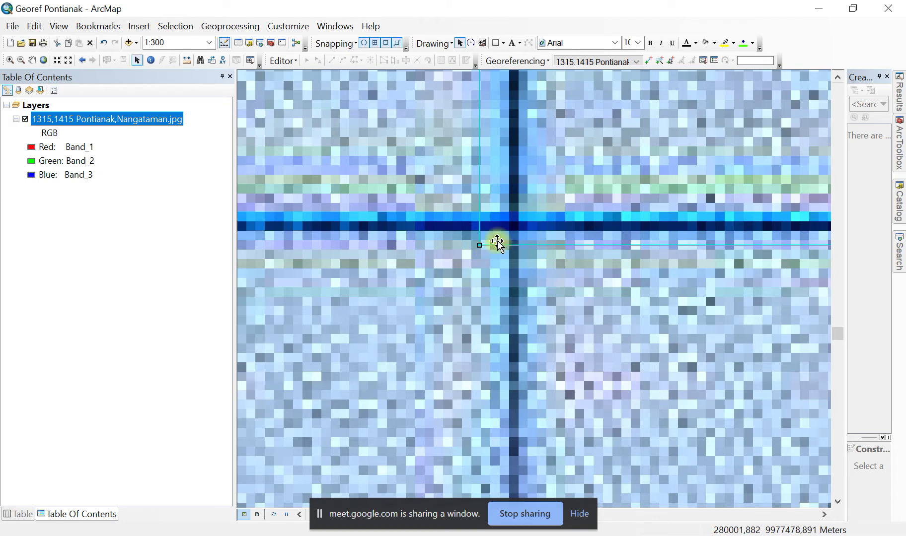
pyautogui.scroll(4, 552, 259)
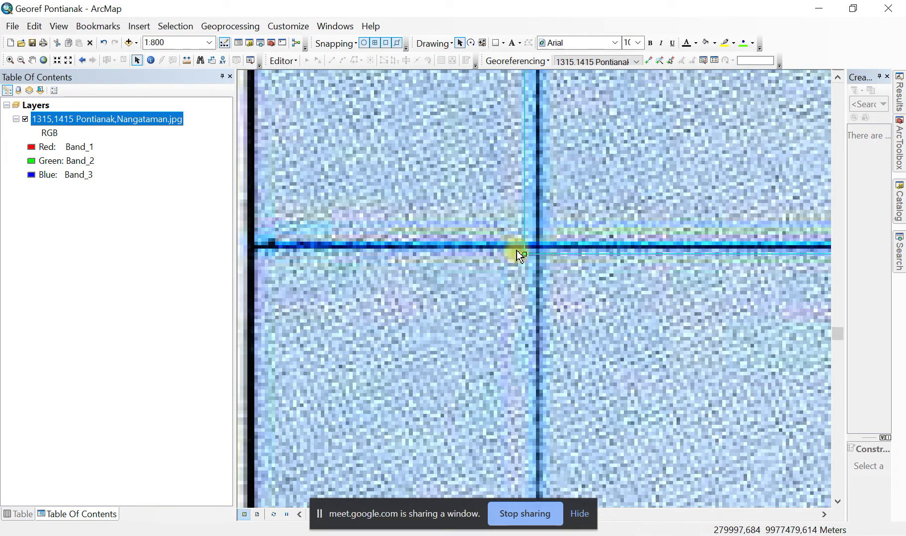
# - Start a control point exactly on the rectangle's lower-left corner beside the 280000 mE and 9900000 mN grid intersection
pyautogui.scroll(-8, 528, 253)
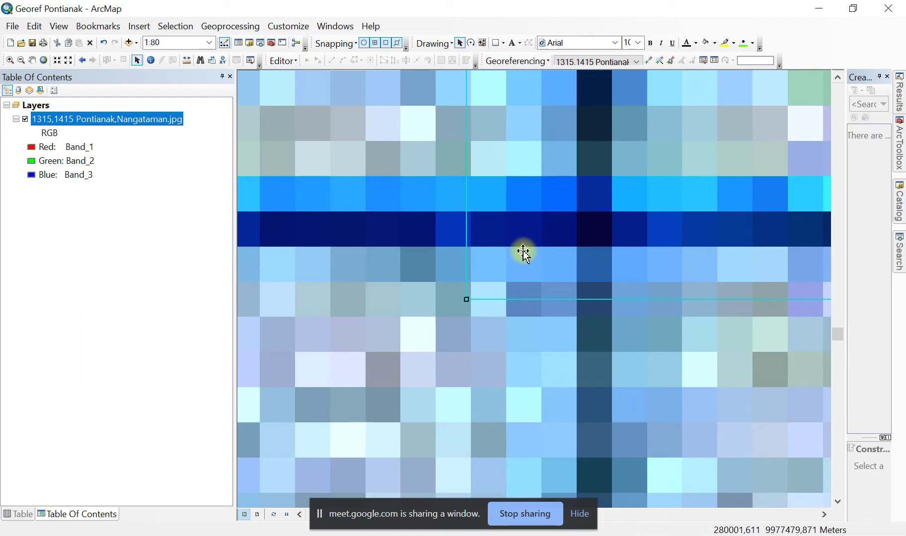
pyautogui.scroll(-3, 523, 252)
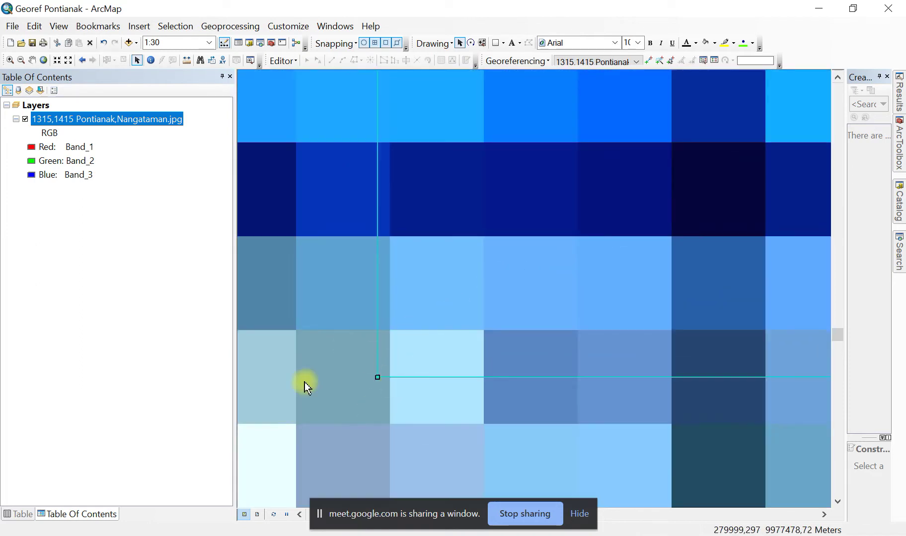
pyautogui.scroll(-4, 367, 380)
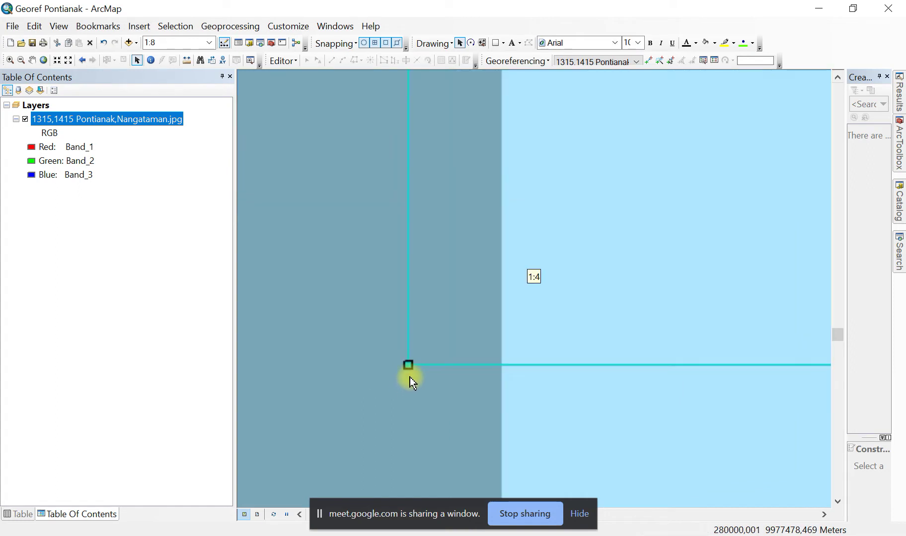
pyautogui.scroll(-1, 414, 373)
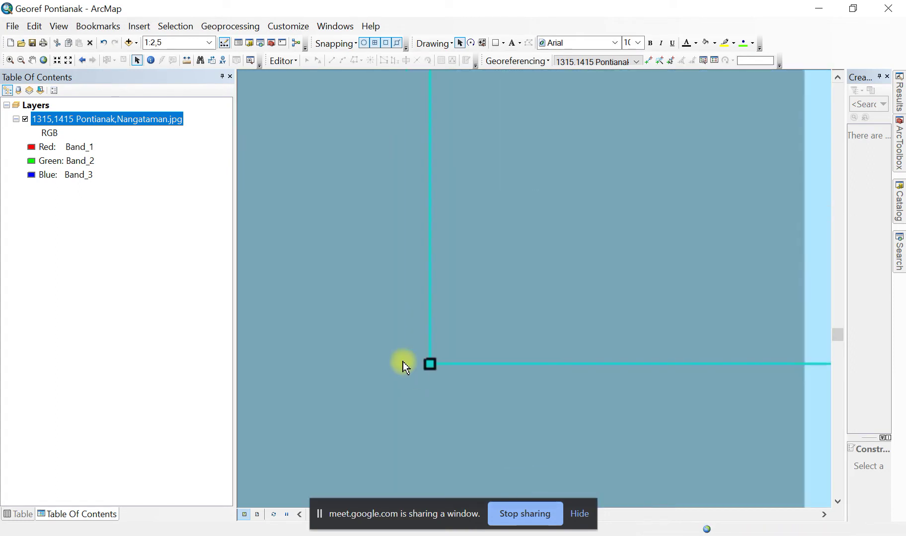
pyautogui.scroll(-1, 406, 359)
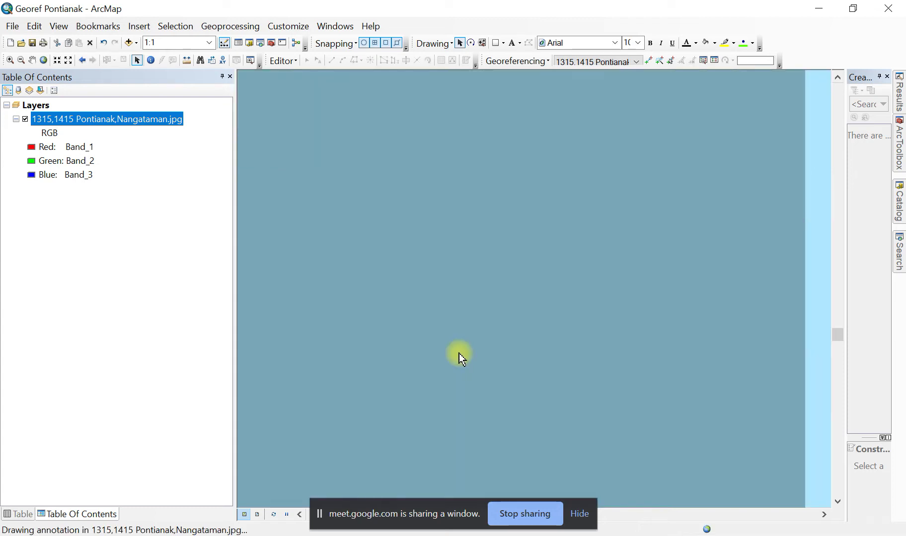
pyautogui.click(648, 61)
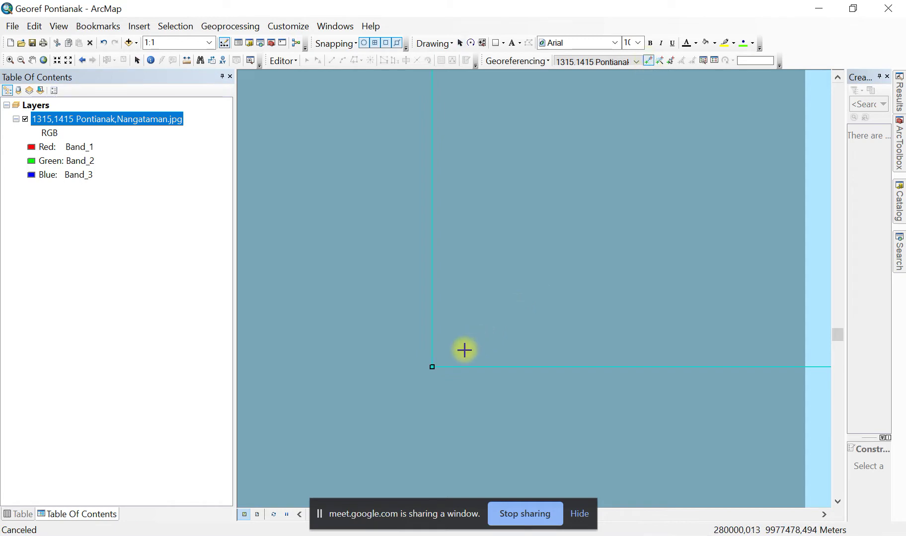
pyautogui.click(432, 367)
# - Assign the lower-left control point the coordinates X 280000 and Y 9900000
pyautogui.scroll(5, 508, 253)
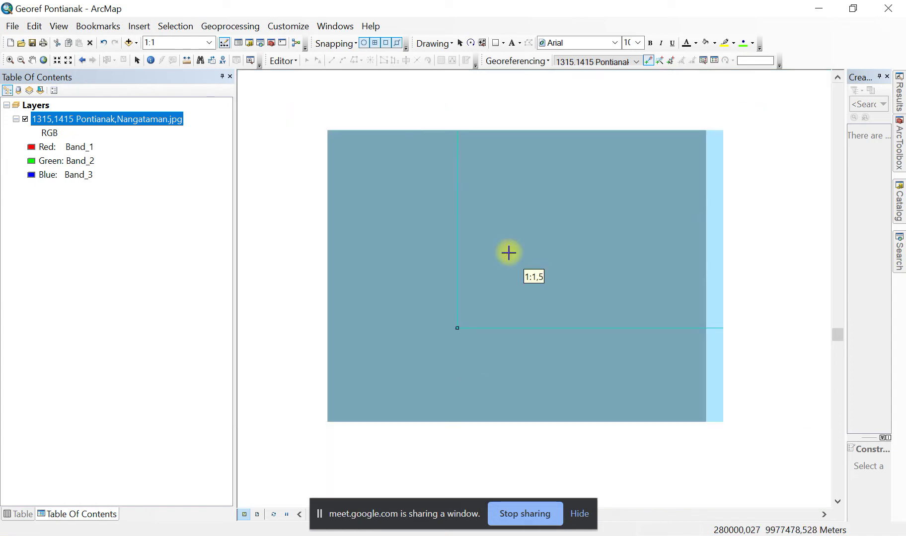
pyautogui.scroll(4, 508, 253)
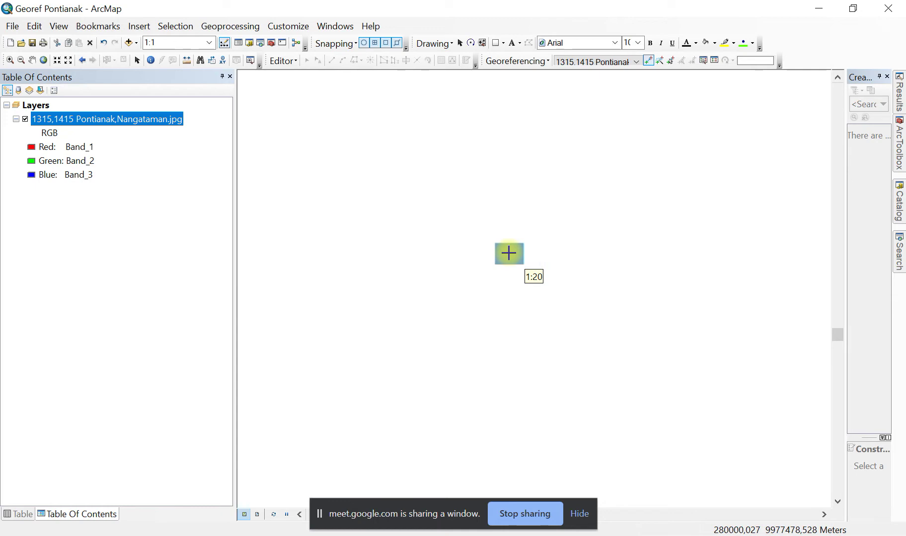
pyautogui.scroll(4, 508, 253)
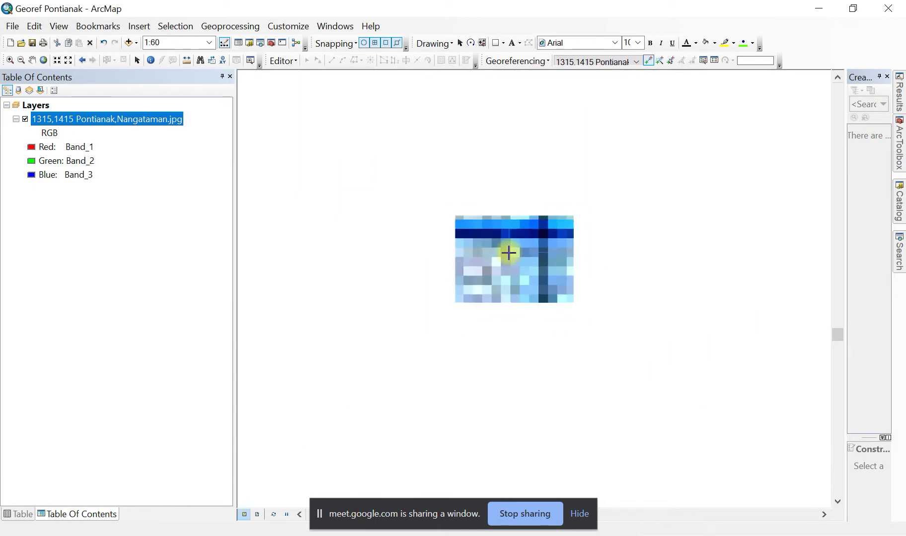
pyautogui.scroll(2, 508, 253)
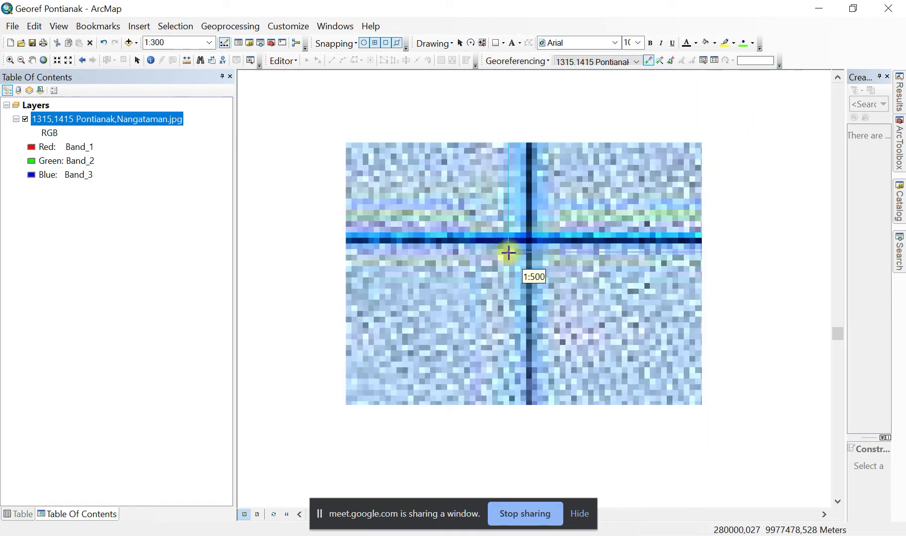
pyautogui.scroll(4, 505, 261)
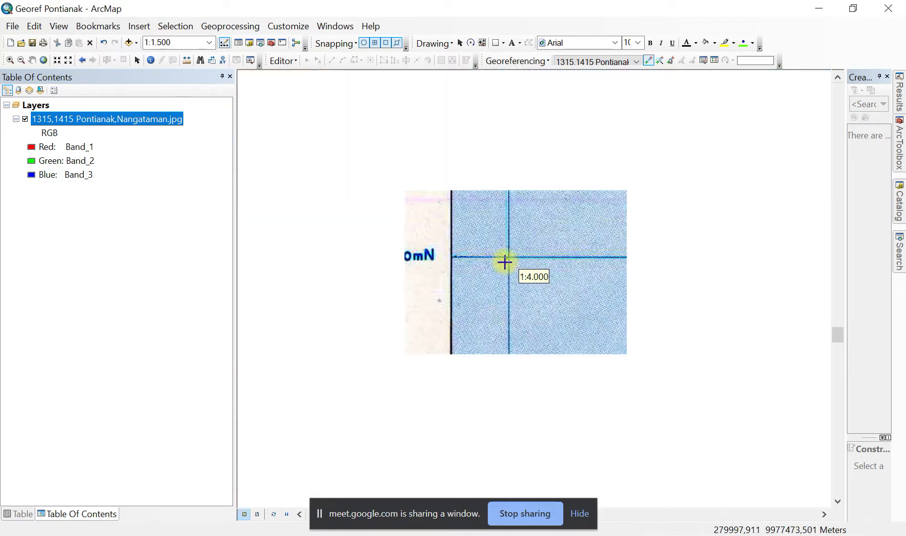
pyautogui.scroll(1, 503, 304)
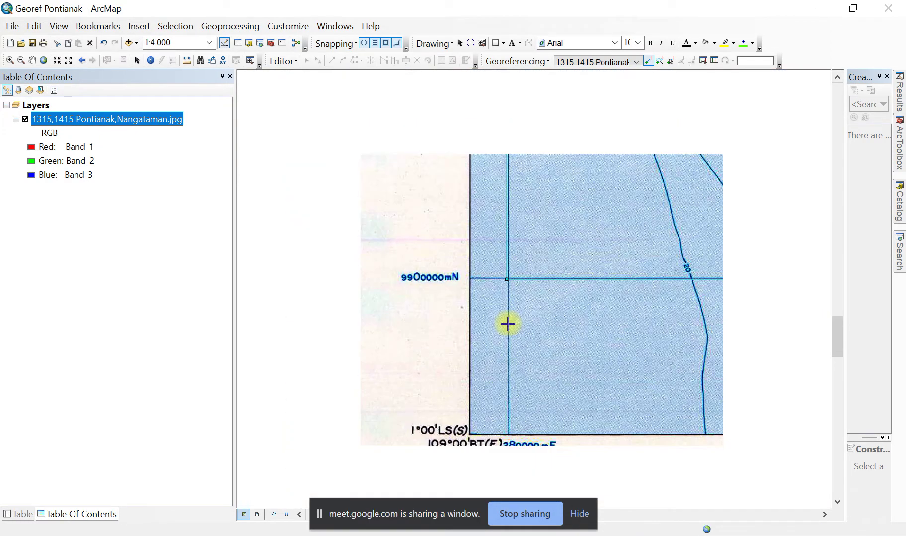
pyautogui.rightClick(566, 298)
pyautogui.click(603, 304)
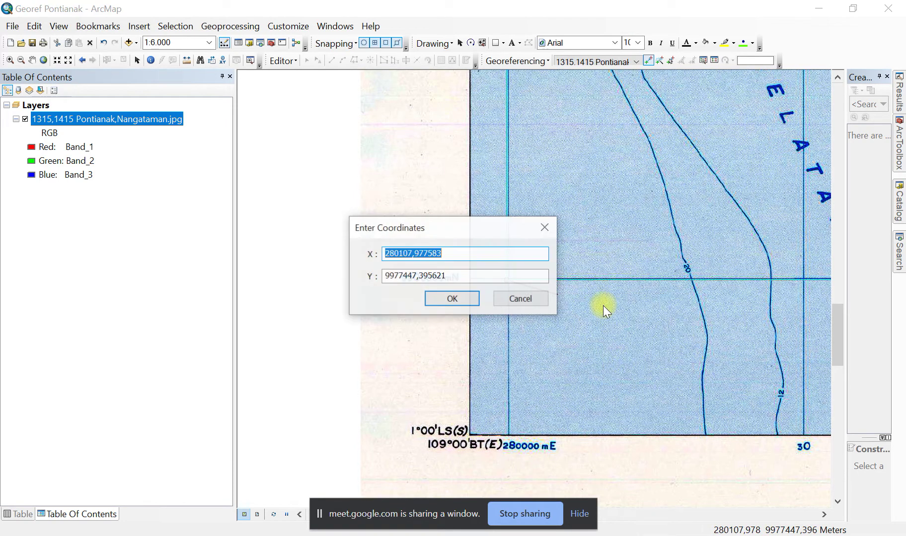
pyautogui.moveTo(456, 228); pyautogui.dragTo(669, 226)
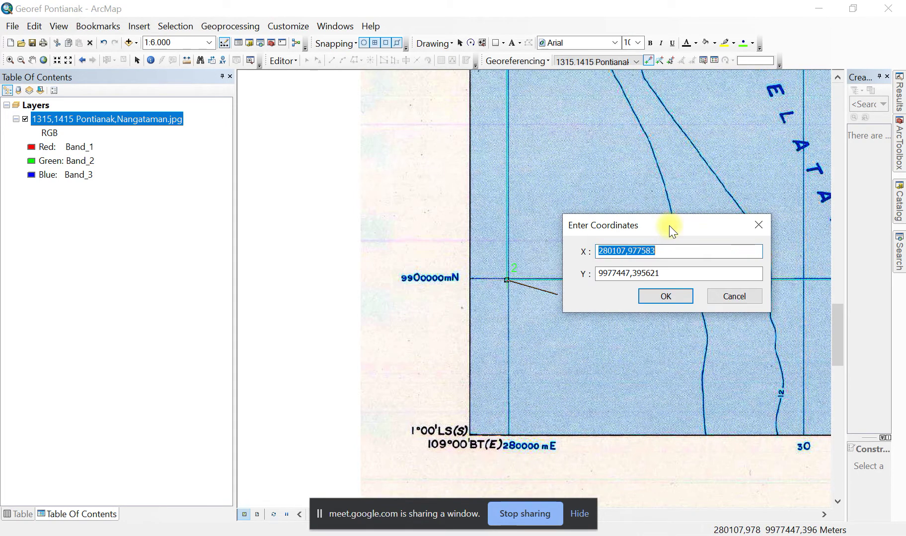
pyautogui.write('280000')
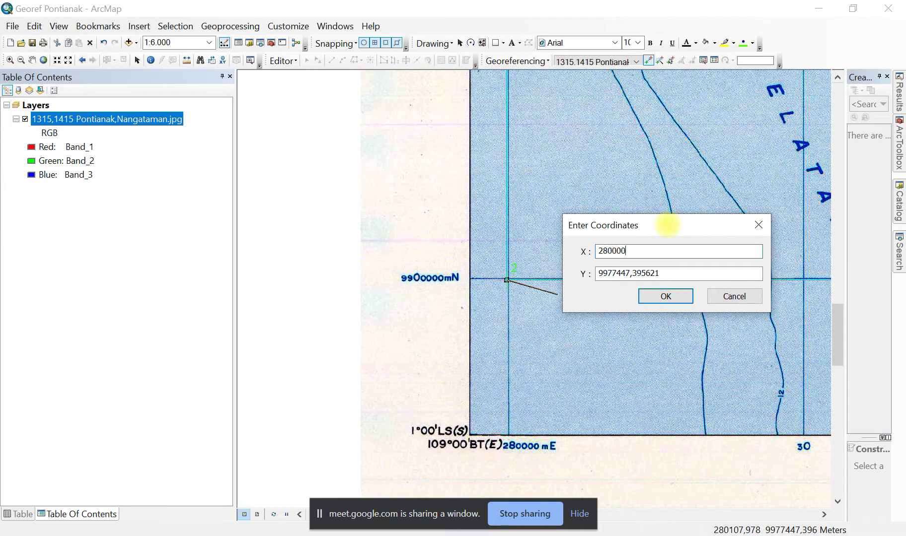
pyautogui.press('Tab')
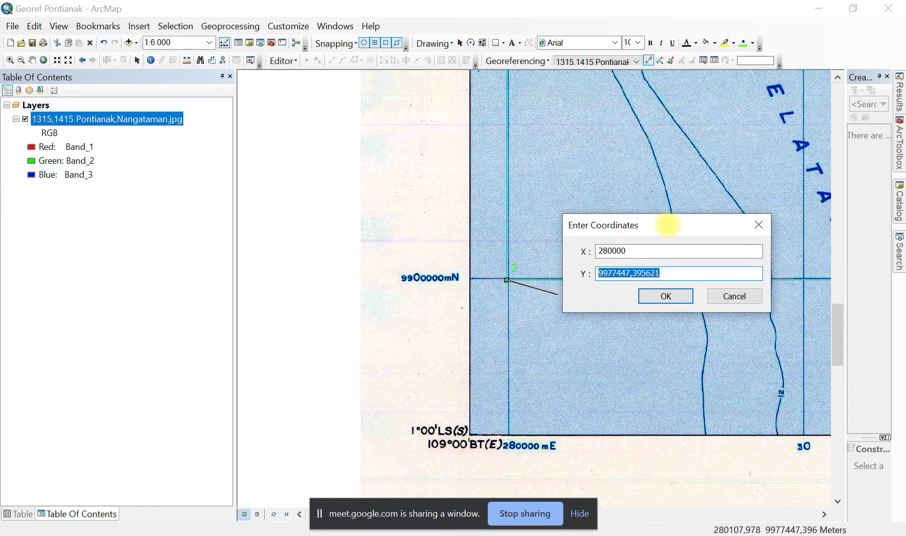
pyautogui.write('99000')
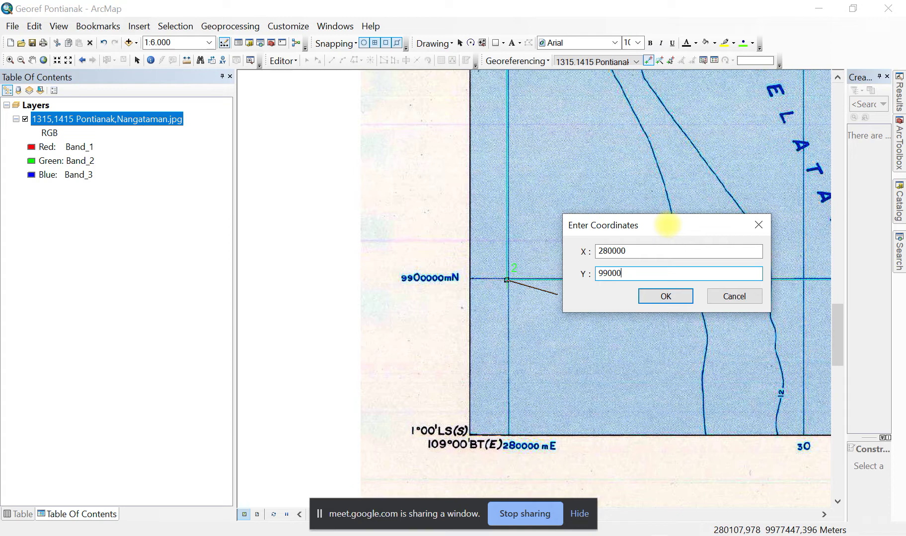
pyautogui.write('00')
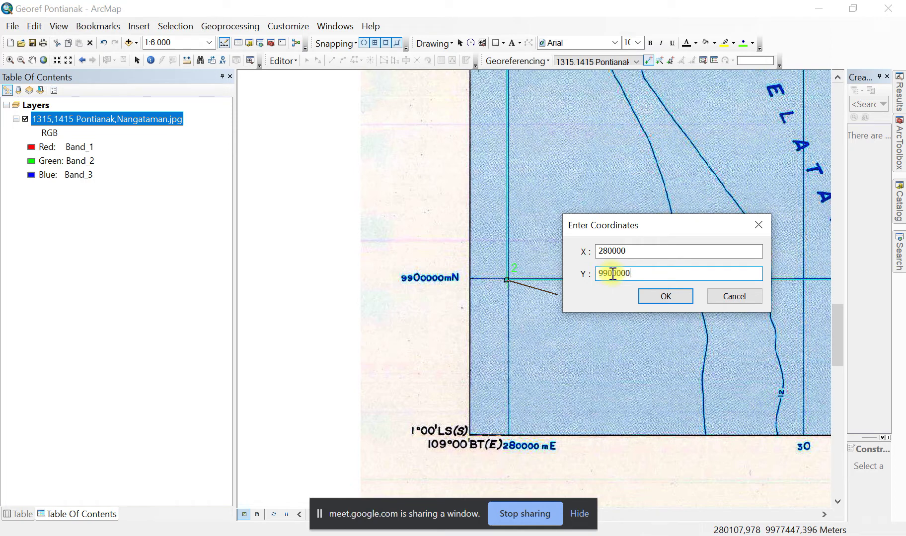
pyautogui.press('Return')
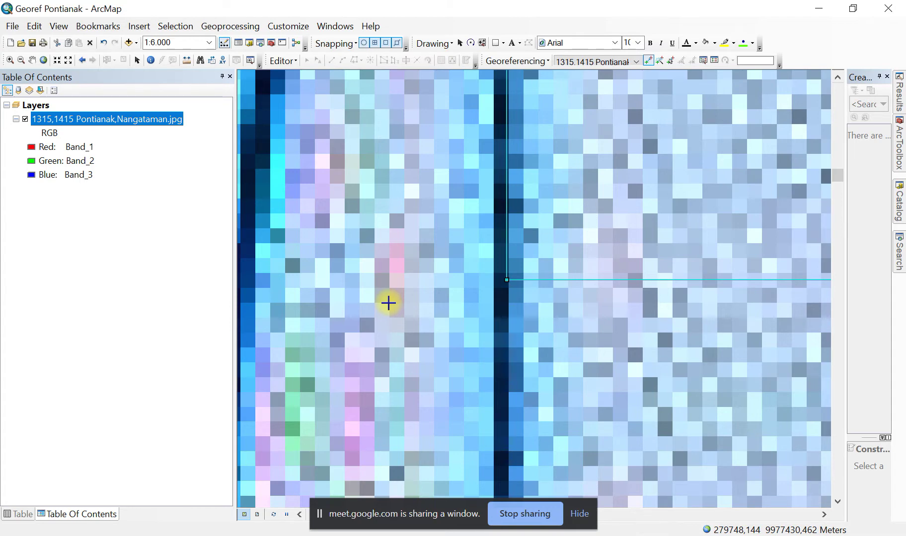
# - Show the full map extent and stretch the rectangle's lower-right corner to the southeastern grid intersection at about 479736, 9900170
pyautogui.rightClick(121, 120)
pyautogui.click(183, 198)
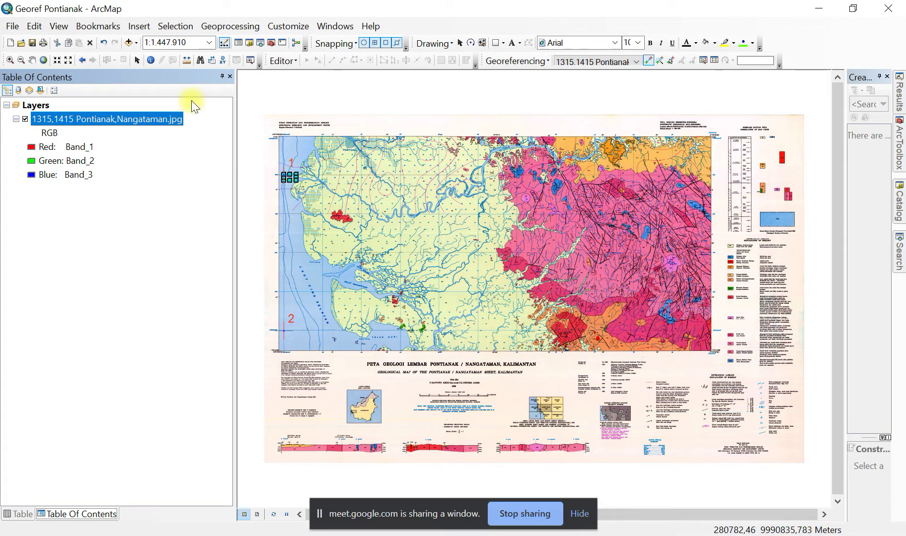
pyautogui.click(458, 44)
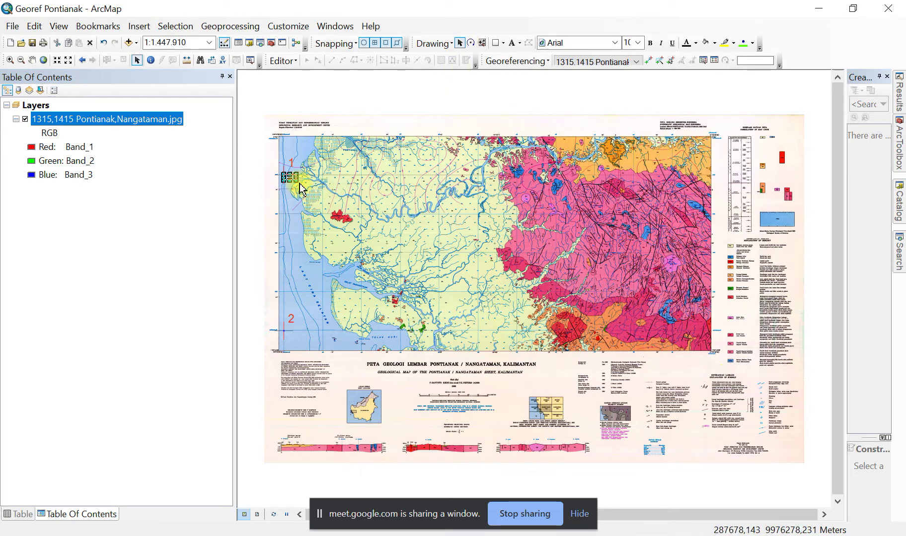
pyautogui.moveTo(289, 183); pyautogui.dragTo(672, 330)
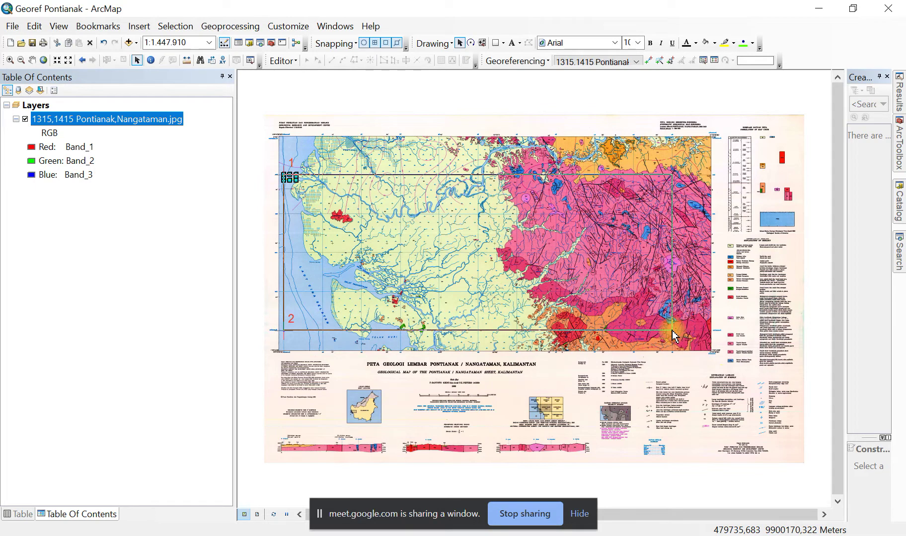
# - Examine how the rectangle's upper-left corner lines up with control point 1, and return to the full map extent
pyautogui.scroll(5, 315, 229)
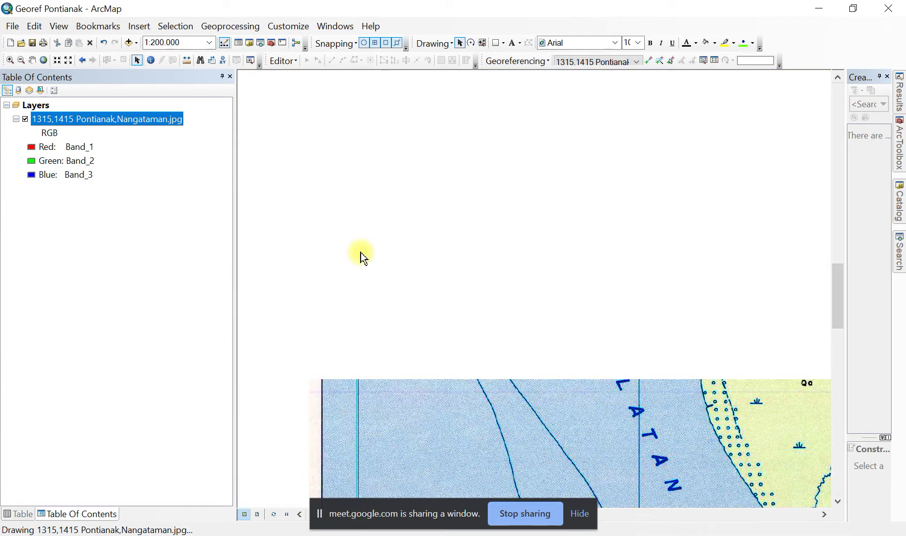
pyautogui.moveTo(360, 251); pyautogui.dragTo(305, 229)
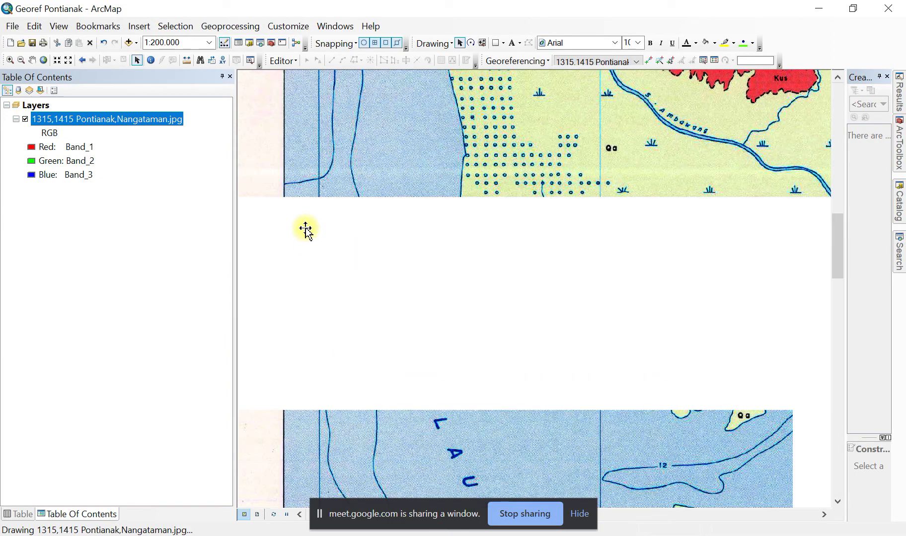
pyautogui.moveTo(271, 100); pyautogui.dragTo(257, 403)
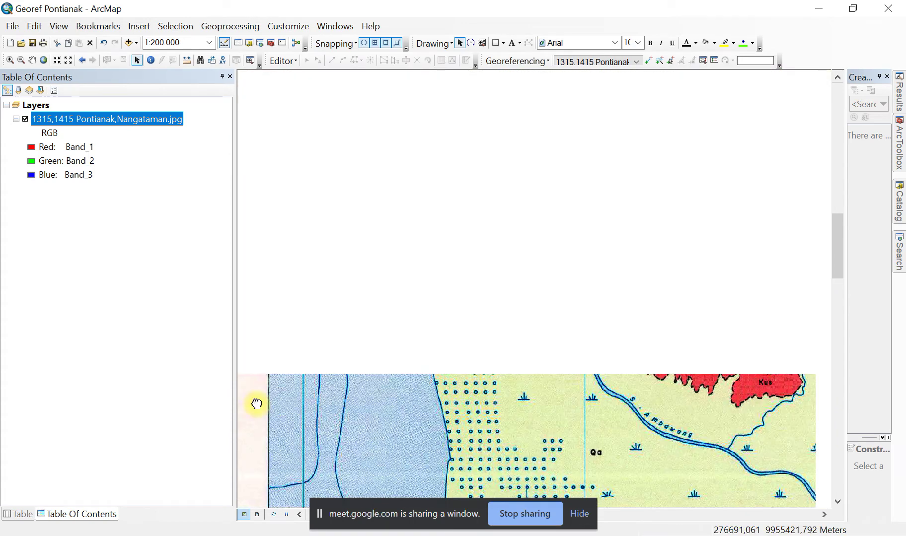
pyautogui.moveTo(274, 116); pyautogui.dragTo(273, 344)
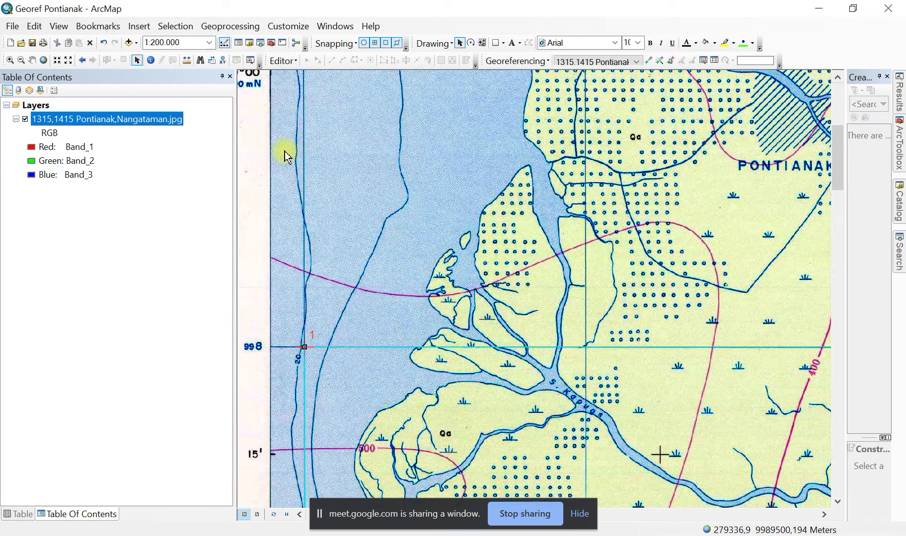
pyautogui.scroll(3, 316, 346)
pyautogui.moveTo(301, 310); pyautogui.dragTo(619, 228)
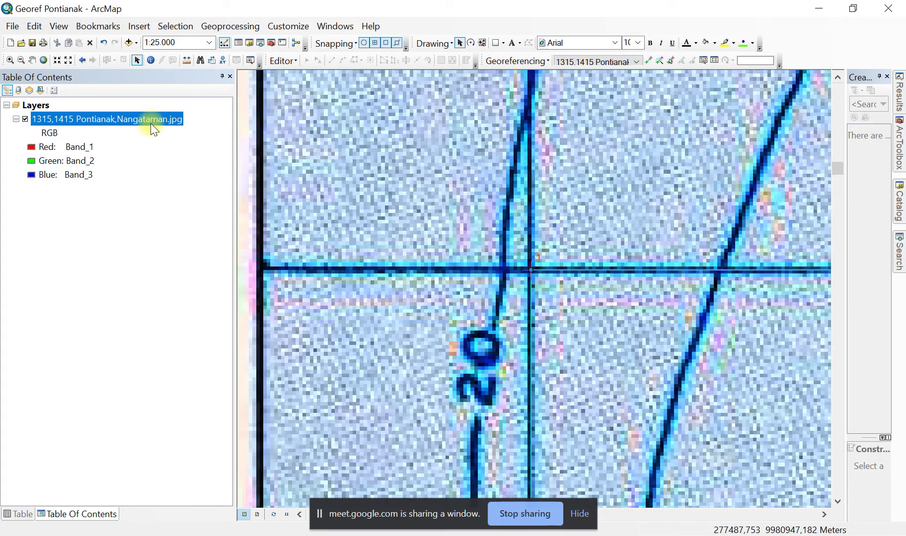
pyautogui.rightClick(151, 124)
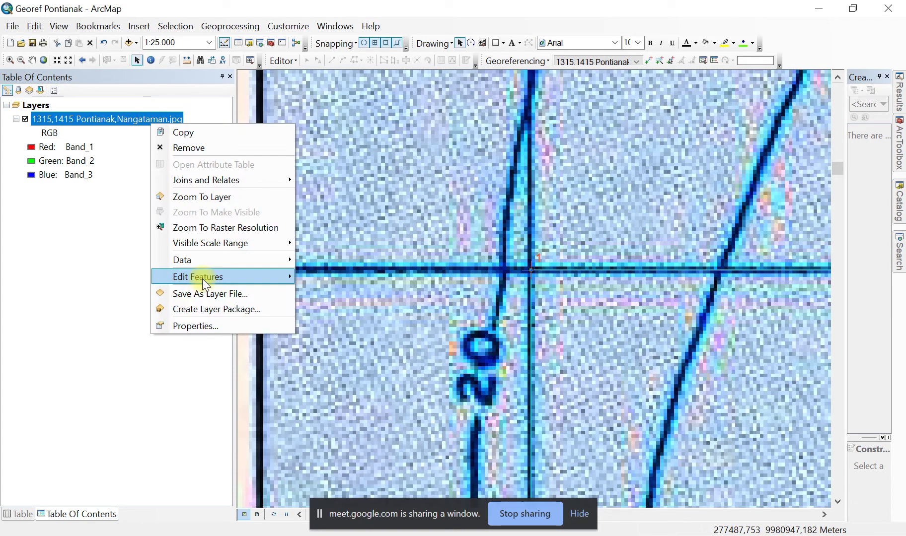
pyautogui.click(208, 197)
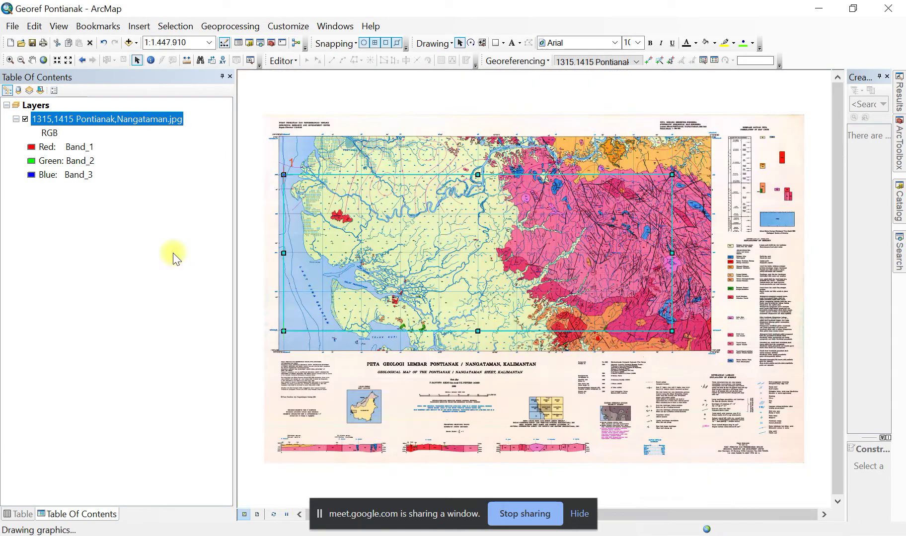
# - Stretch the rectangle's lower-left corner up to control point 2 near the 9900000 mN grid line
pyautogui.click(9, 60)
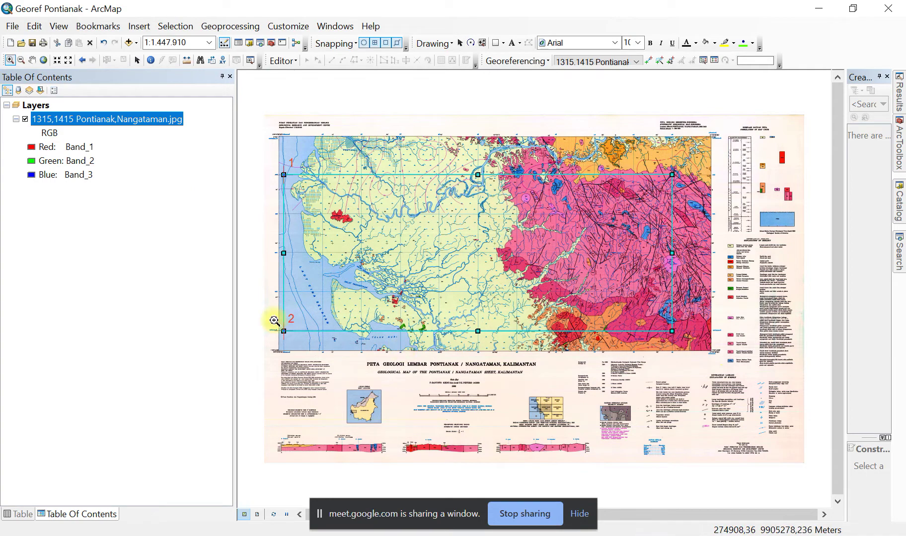
pyautogui.moveTo(275, 321); pyautogui.dragTo(290, 343)
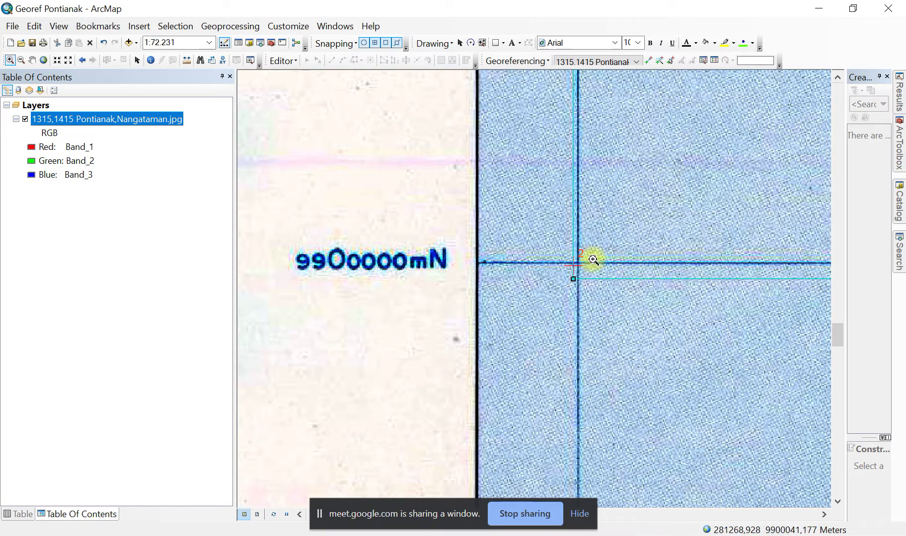
pyautogui.moveTo(552, 251); pyautogui.dragTo(602, 303)
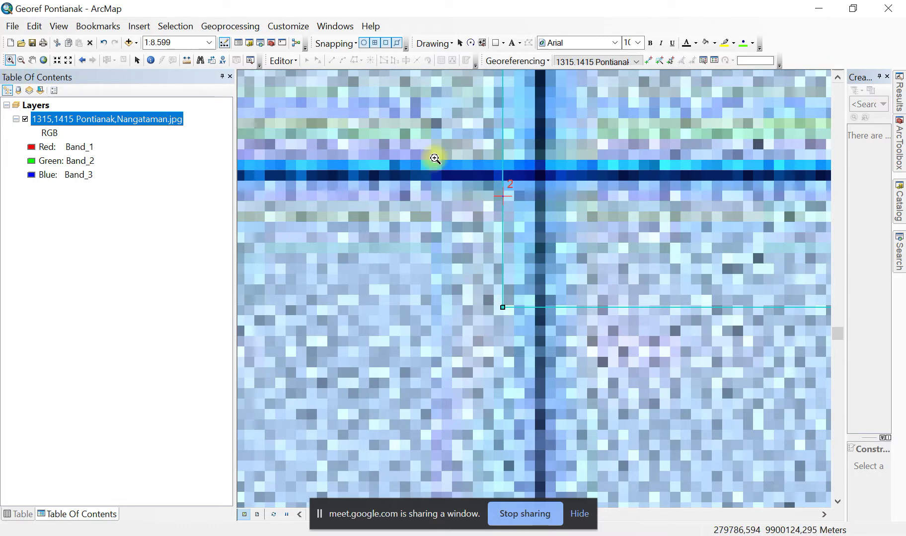
pyautogui.moveTo(473, 174); pyautogui.dragTo(529, 318)
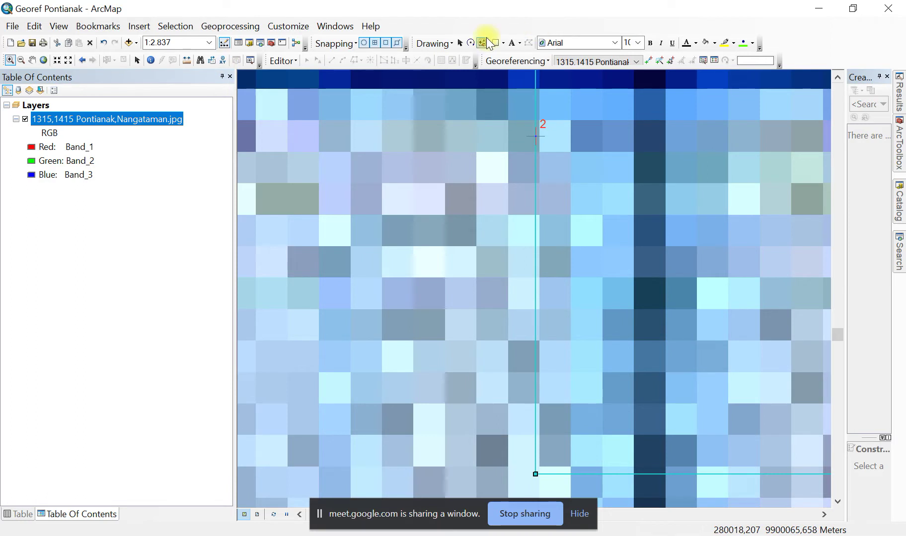
pyautogui.click(461, 44)
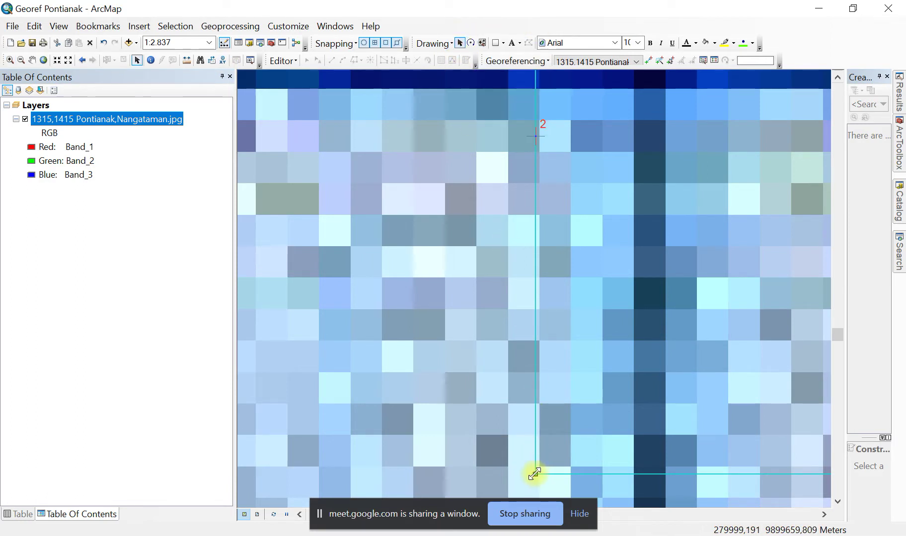
pyautogui.moveTo(536, 475); pyautogui.dragTo(537, 137)
# - Refine the rectangle's lower-left corner at very close range until it coincides exactly with control point 2
pyautogui.scroll(3, 539, 134)
pyautogui.scroll(8, 539, 134)
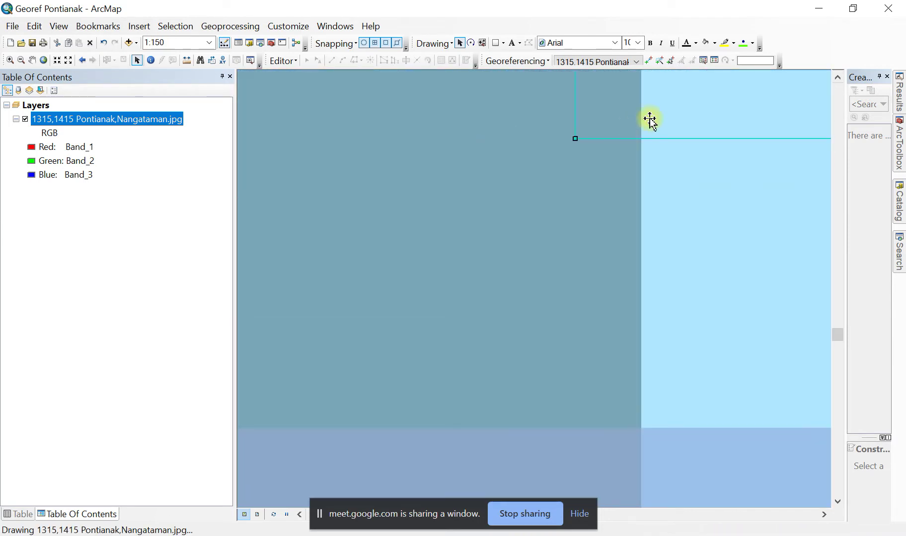
pyautogui.moveTo(649, 119); pyautogui.dragTo(592, 316)
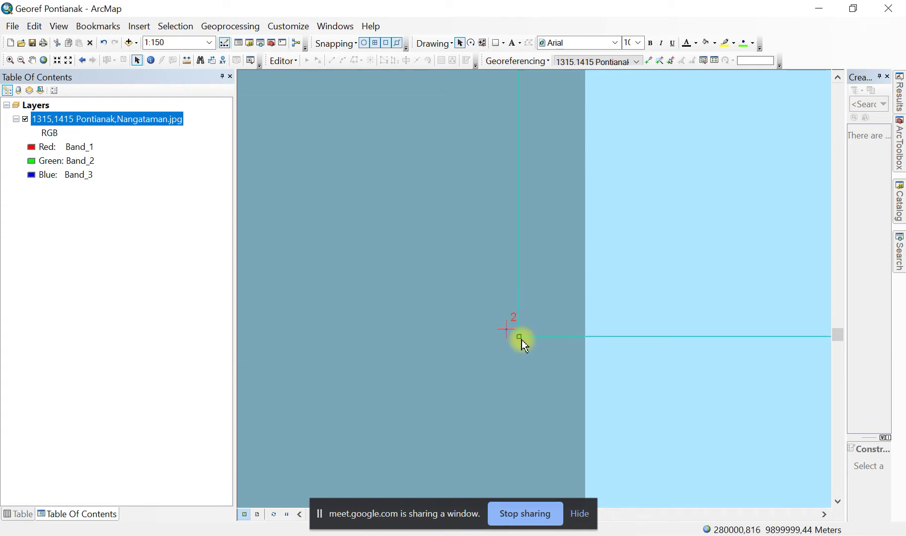
pyautogui.moveTo(519, 337); pyautogui.dragTo(506, 329)
pyautogui.scroll(2, 499, 329)
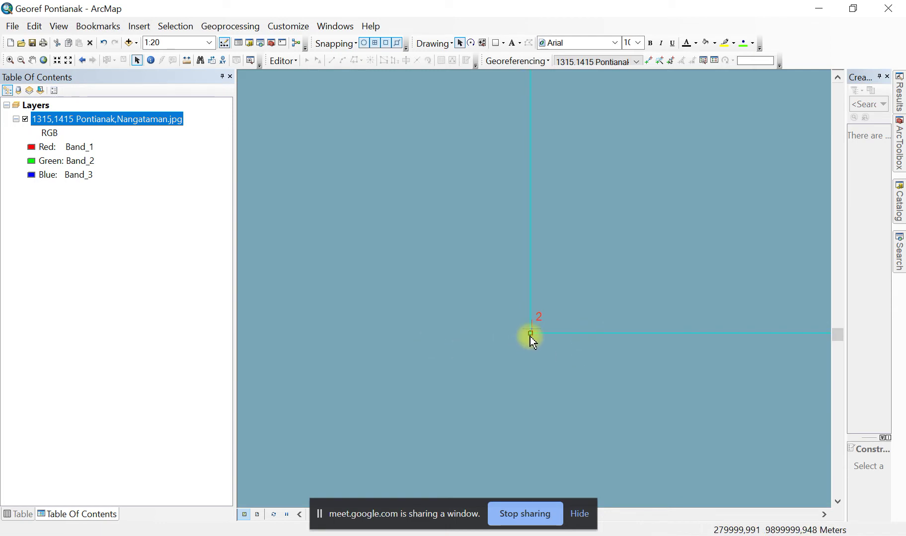
pyautogui.scroll(3, 530, 335)
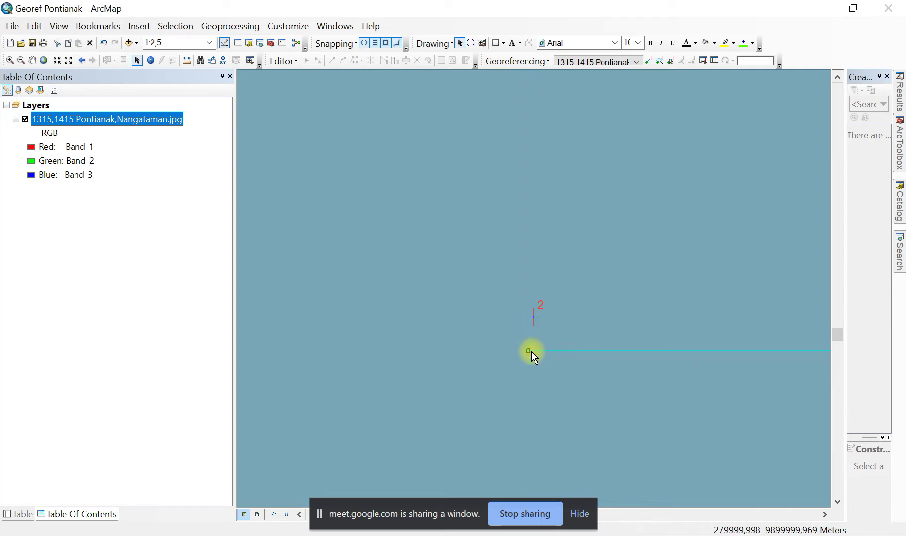
pyautogui.moveTo(529, 352); pyautogui.dragTo(533, 317)
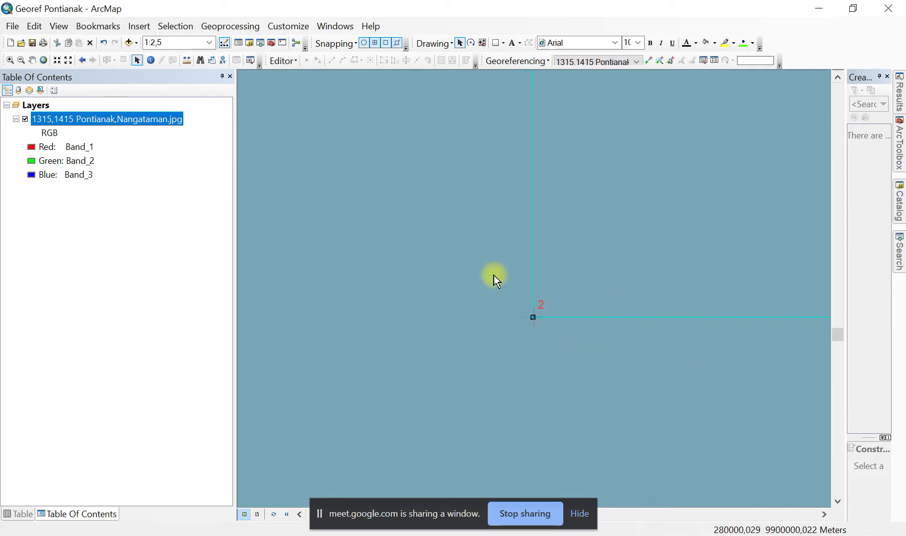
# - Stretch the rectangle's lower-right corner onto the southeastern grid intersection at about 479996, 9900000
pyautogui.rightClick(143, 120)
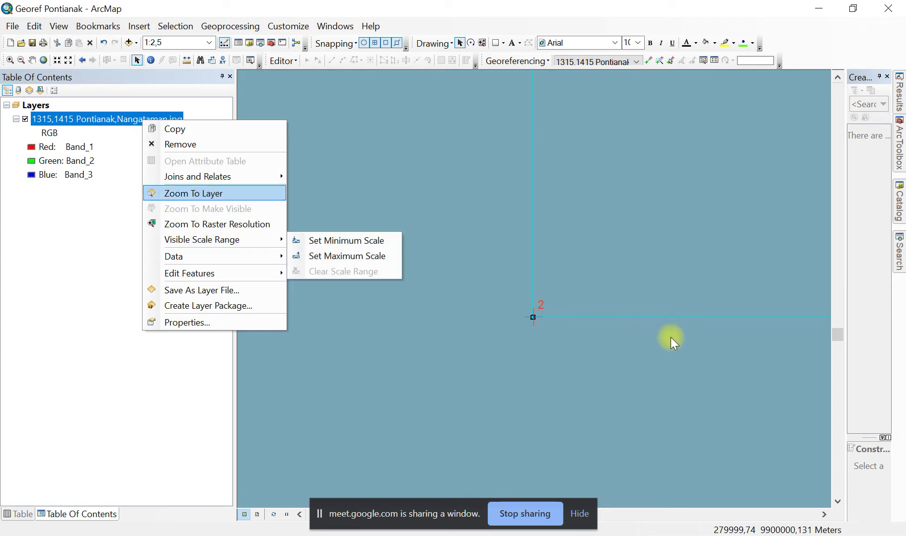
pyautogui.press('Return')
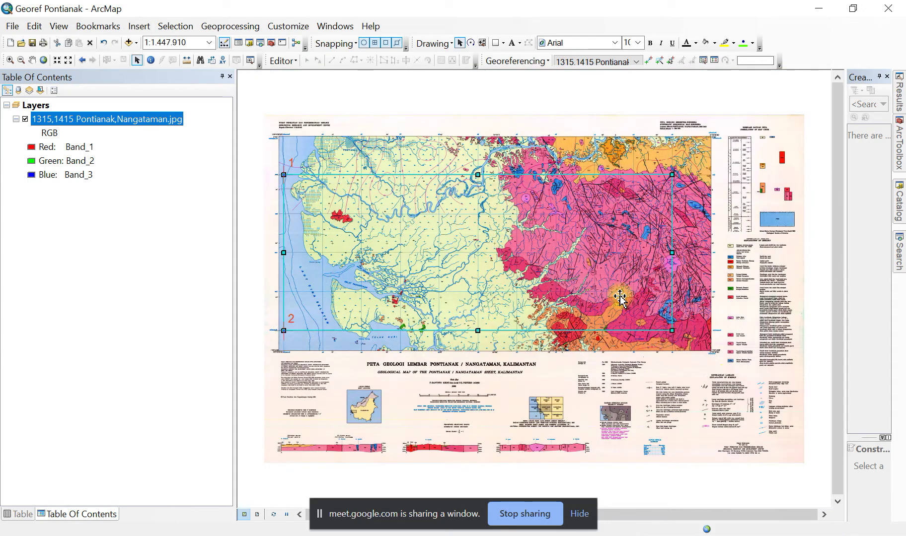
pyautogui.click(9, 61)
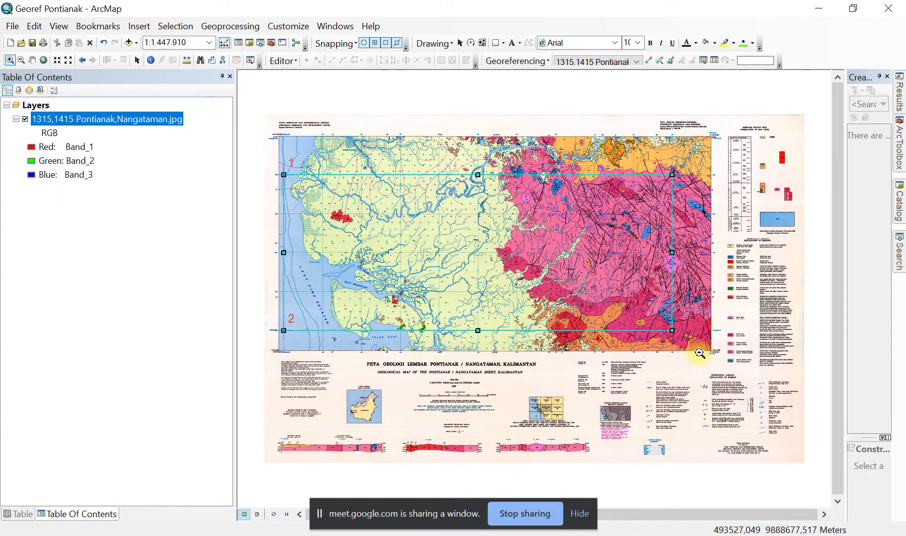
pyautogui.moveTo(701, 354); pyautogui.dragTo(661, 323)
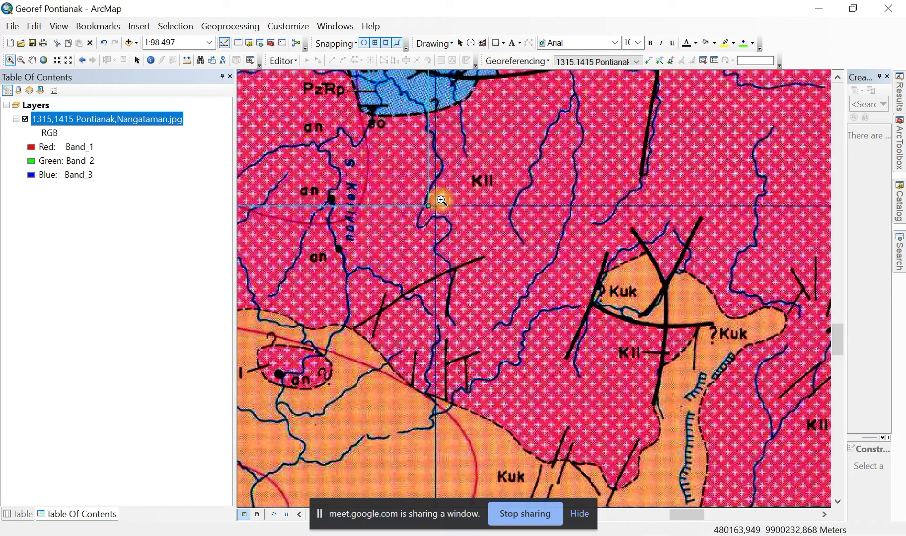
pyautogui.scroll(5, 440, 201)
pyautogui.scroll(1, 438, 203)
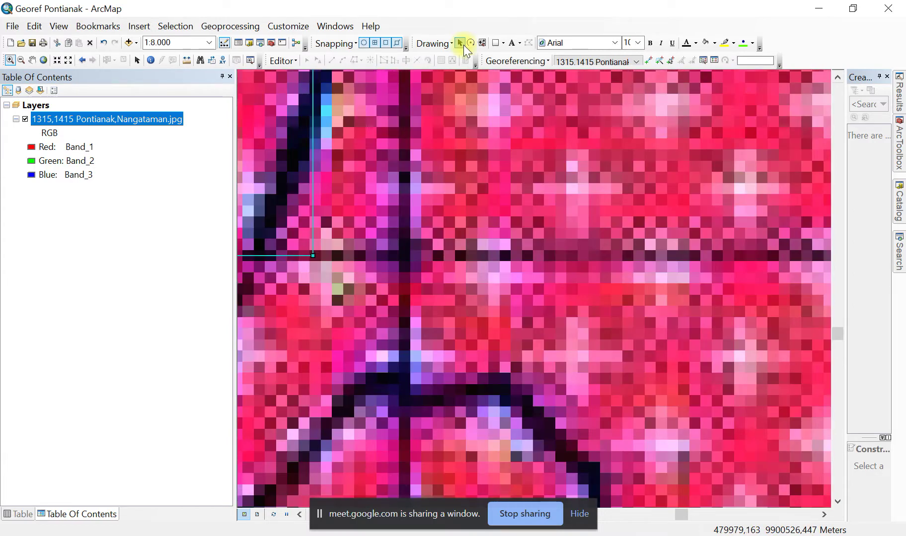
pyautogui.click(460, 44)
pyautogui.moveTo(314, 253); pyautogui.dragTo(407, 258)
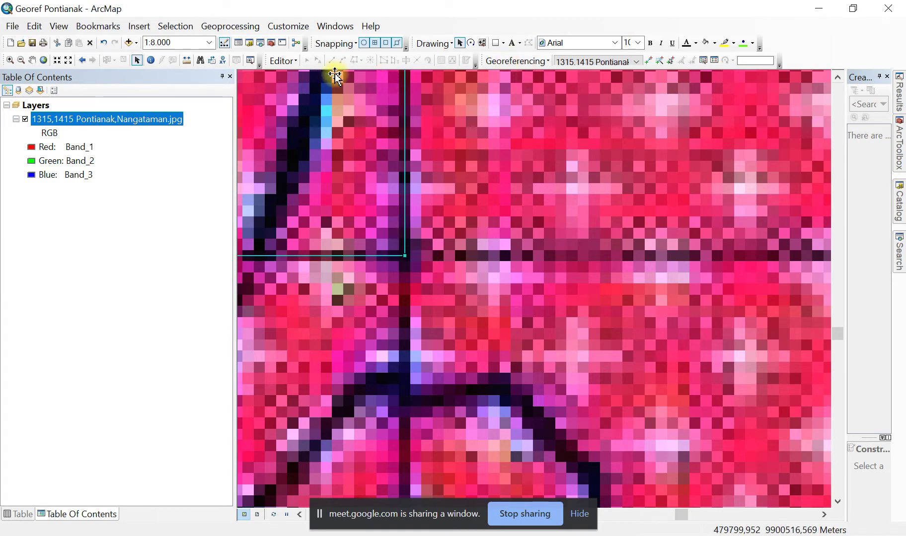
# - Start a control point exactly on the rectangle's lower-right corner at the southeastern grid intersection
pyautogui.click(649, 60)
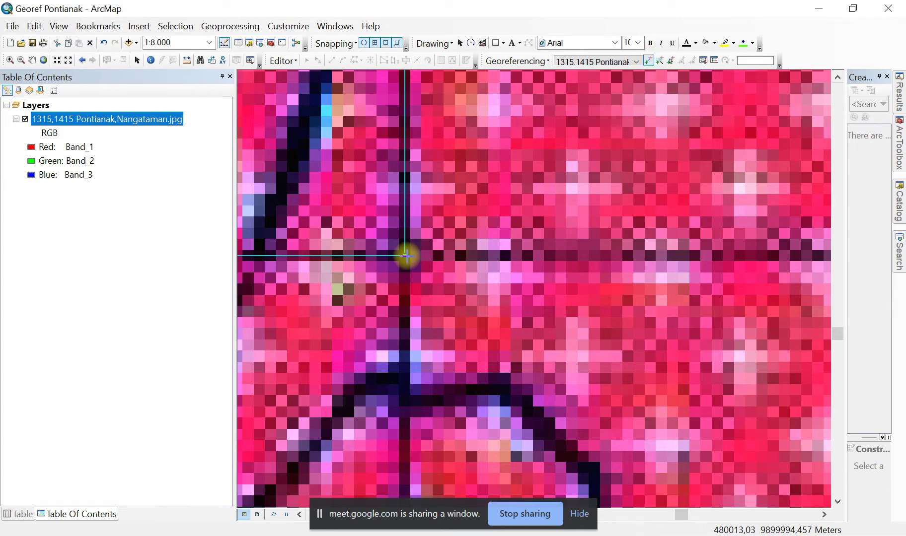
pyautogui.scroll(-5, 404, 256)
pyautogui.scroll(-5, 404, 255)
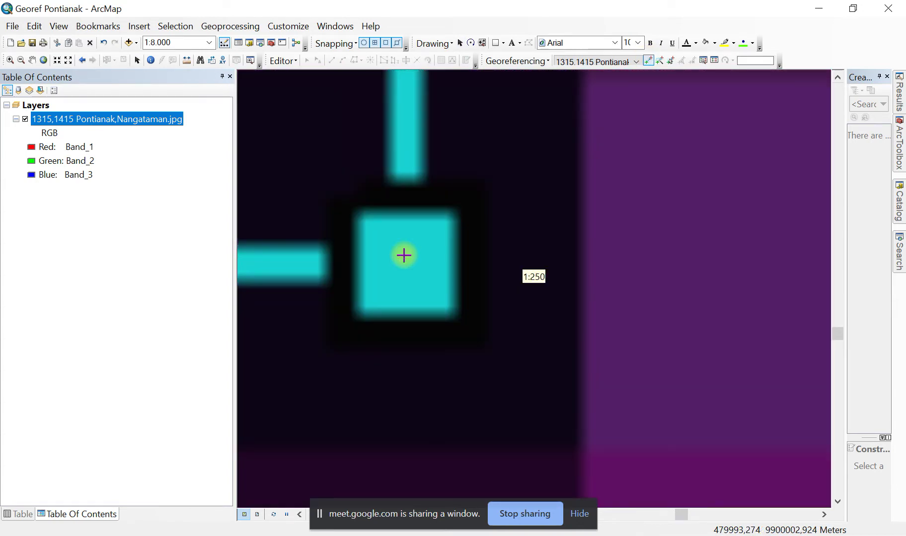
pyautogui.scroll(-2, 425, 284)
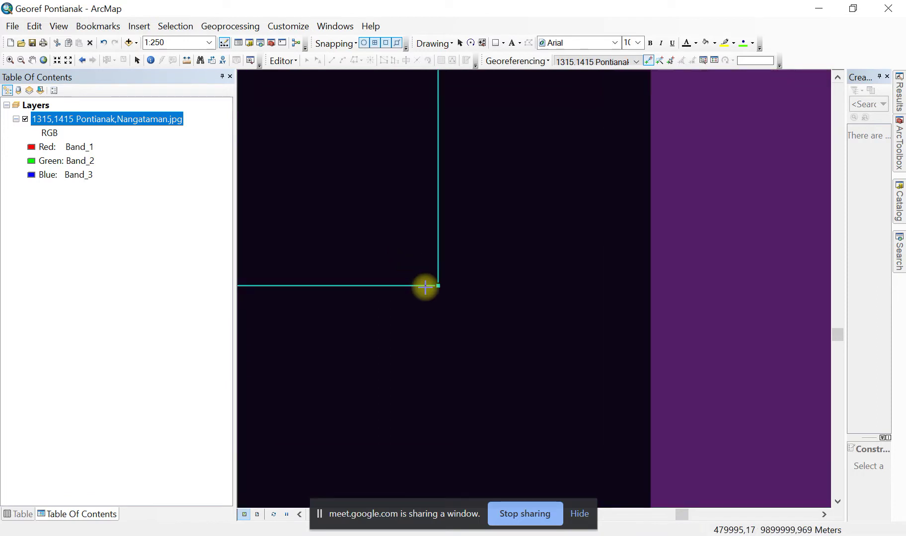
pyautogui.scroll(-1, 440, 284)
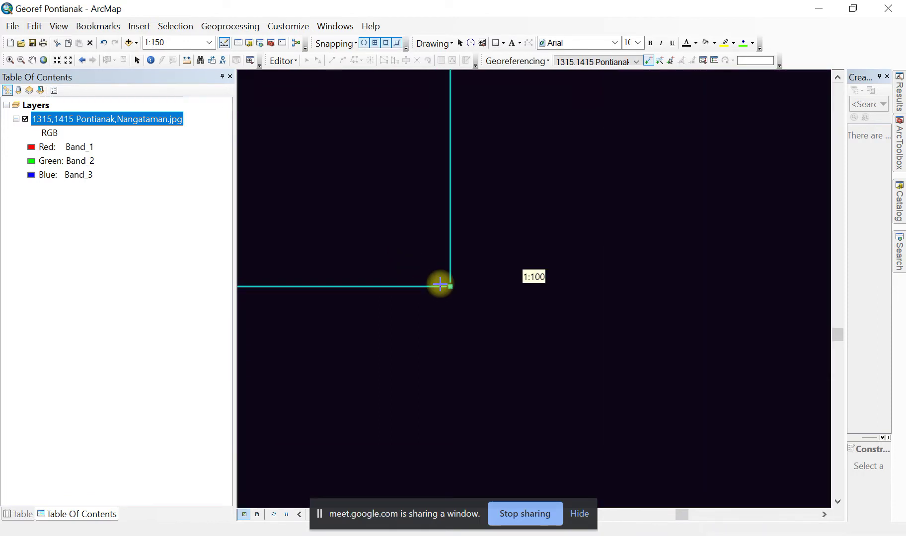
pyautogui.scroll(-2, 425, 285)
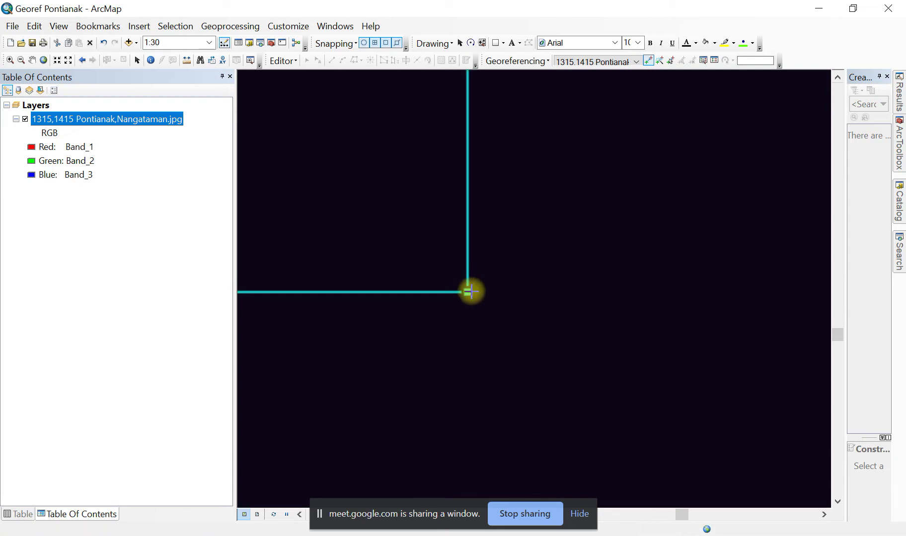
pyautogui.scroll(-2, 471, 291)
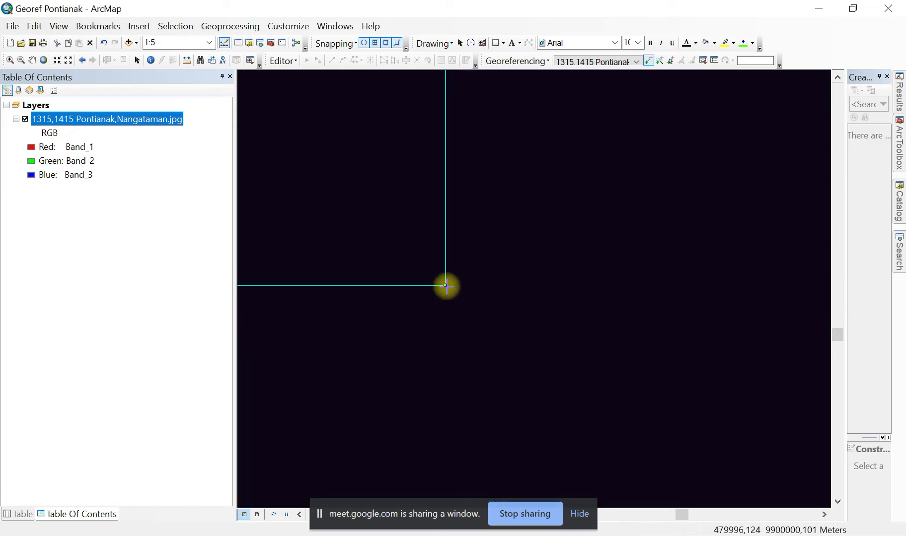
pyautogui.scroll(-2, 446, 286)
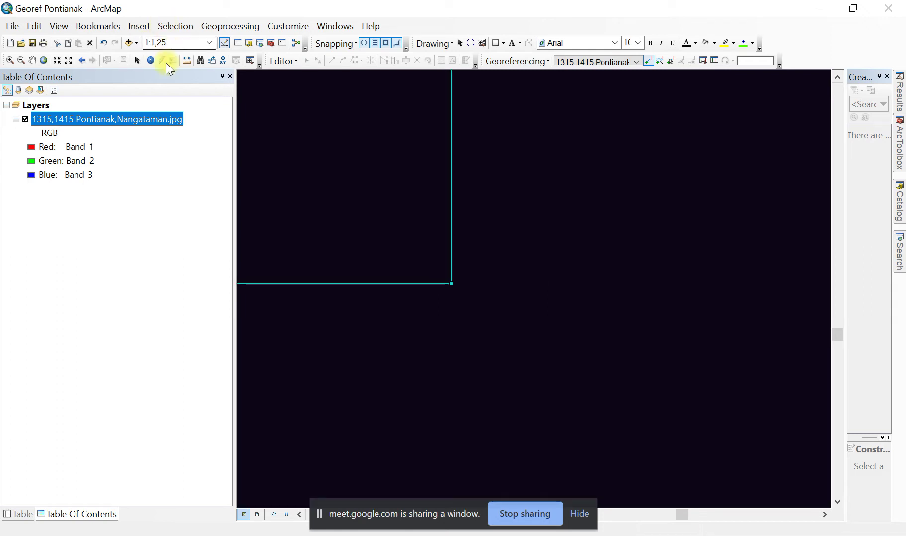
pyautogui.scroll(-1, 443, 266)
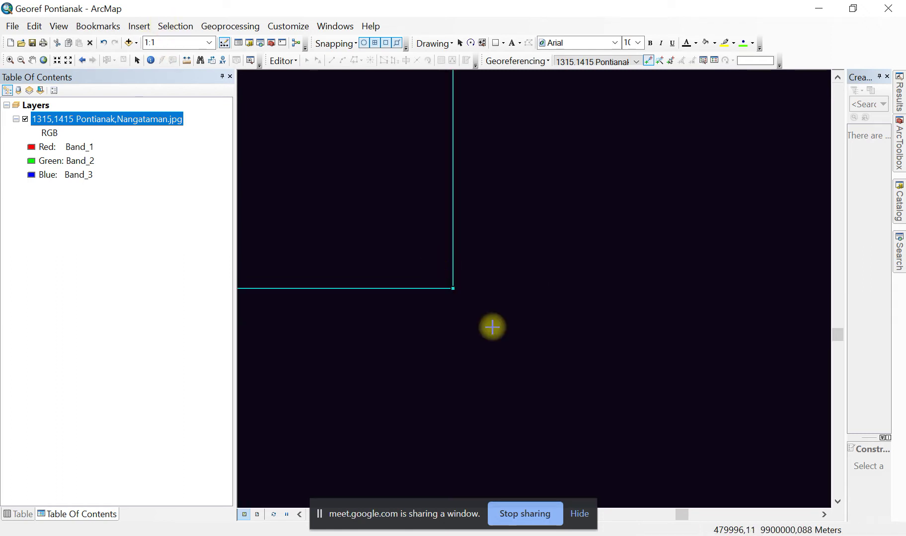
pyautogui.click(452, 288)
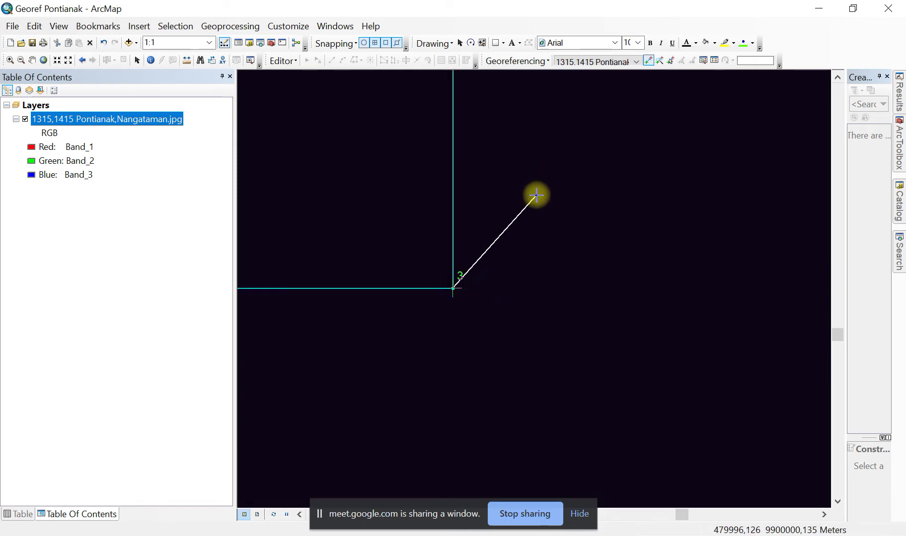
pyautogui.click(536, 195)
# - Assign the map coordinates X 480000 and Y 9900000 to the control point started at the southeastern grid intersection
pyautogui.scroll(-4, 539, 199)
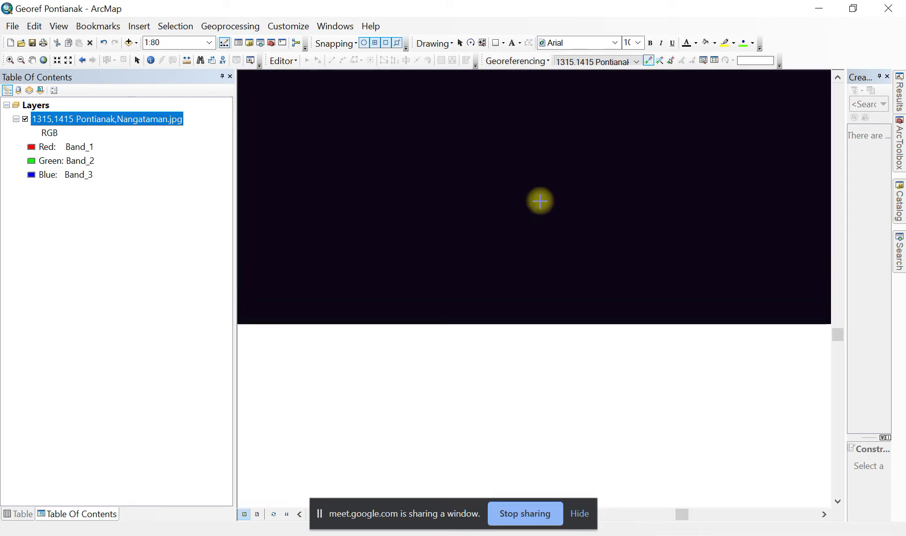
pyautogui.scroll(-5, 539, 200)
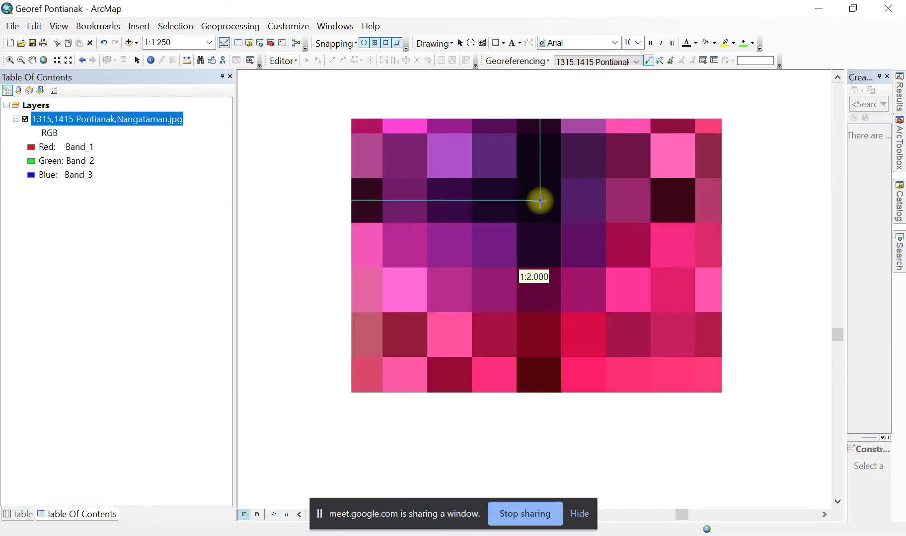
pyautogui.scroll(-5, 539, 201)
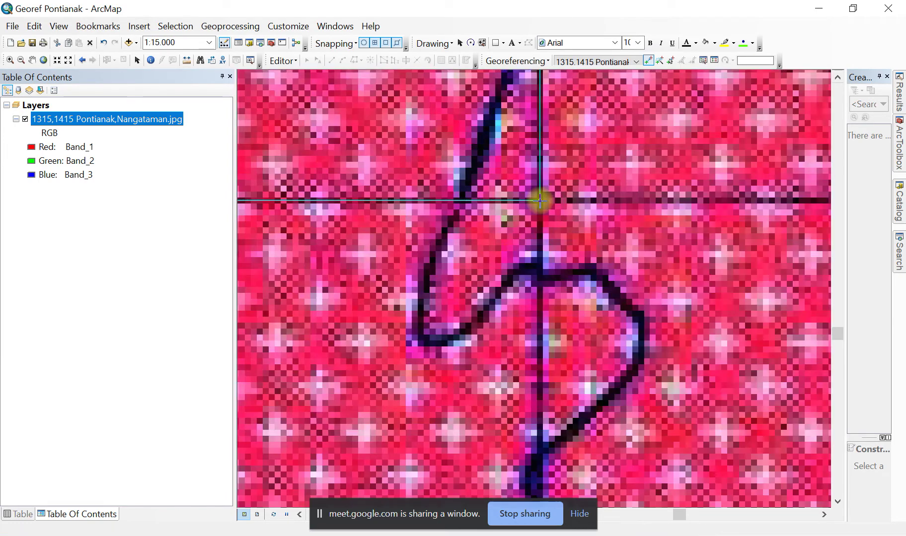
pyautogui.scroll(-3, 627, 244)
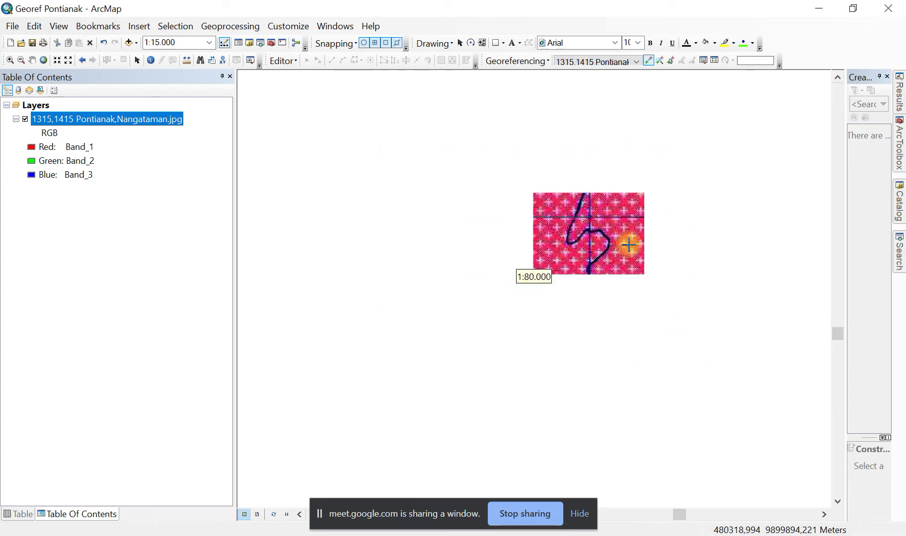
pyautogui.moveTo(658, 254); pyautogui.dragTo(403, 181)
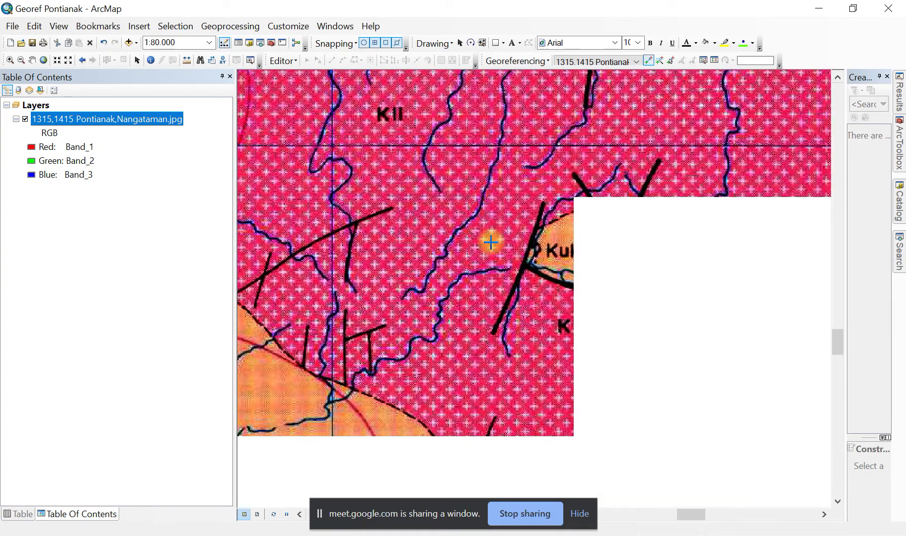
pyautogui.scroll(-2, 499, 246)
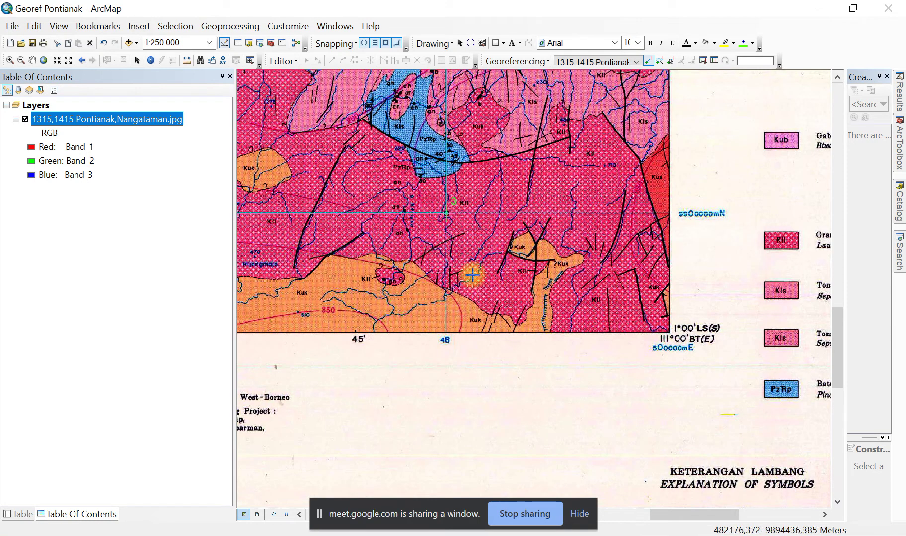
pyautogui.rightClick(498, 264)
pyautogui.click(555, 275)
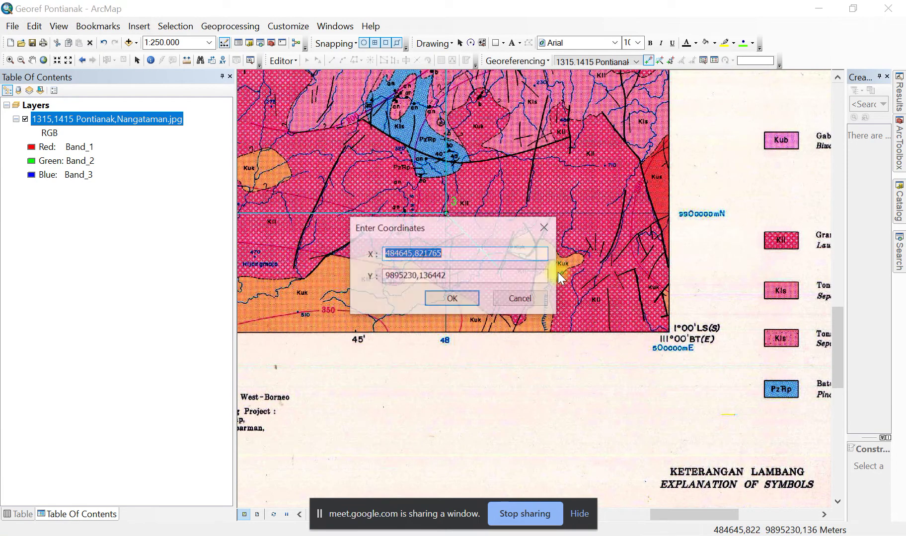
pyautogui.moveTo(469, 224); pyautogui.dragTo(730, 297)
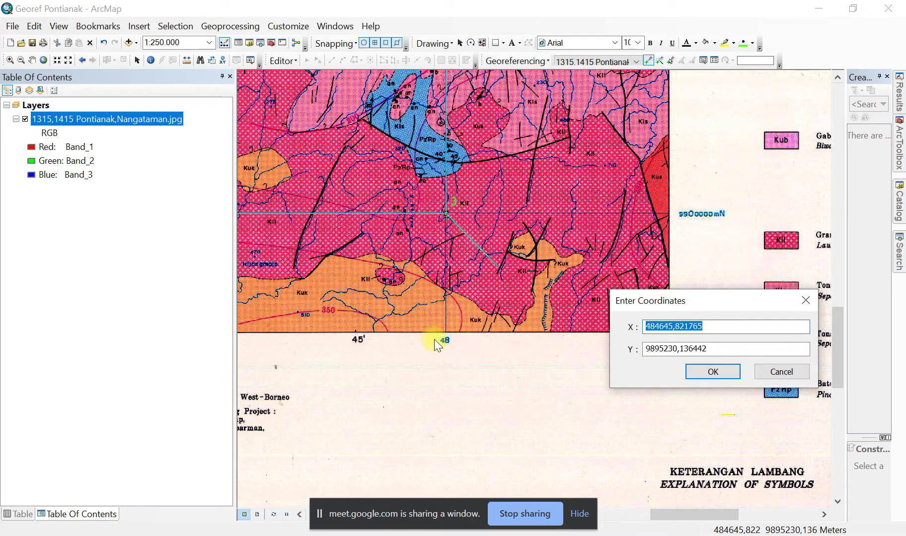
pyautogui.write('480000')
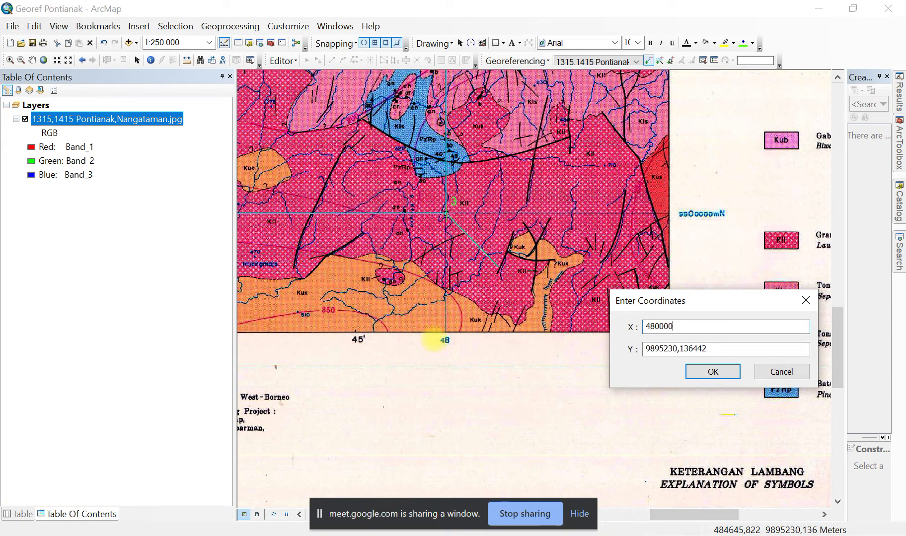
pyautogui.press('Tab')
pyautogui.write('990')
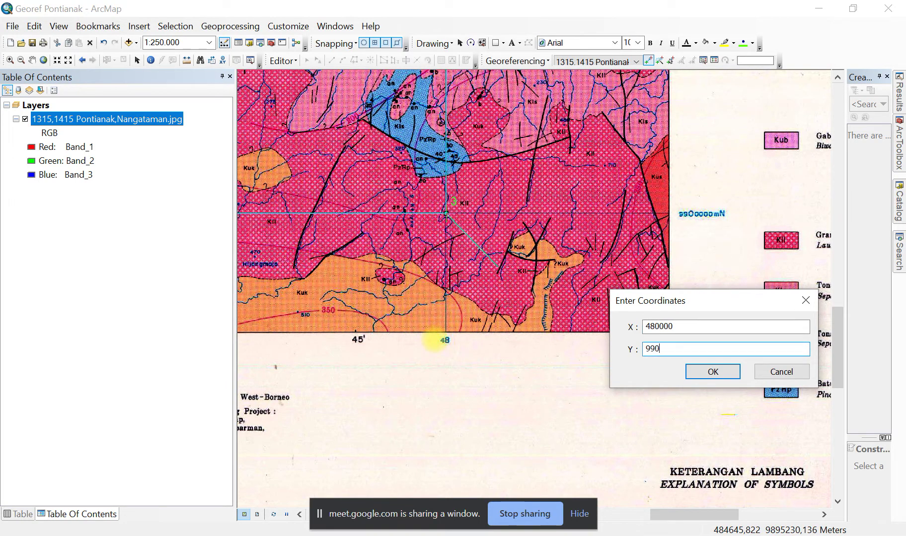
pyautogui.write('0000')
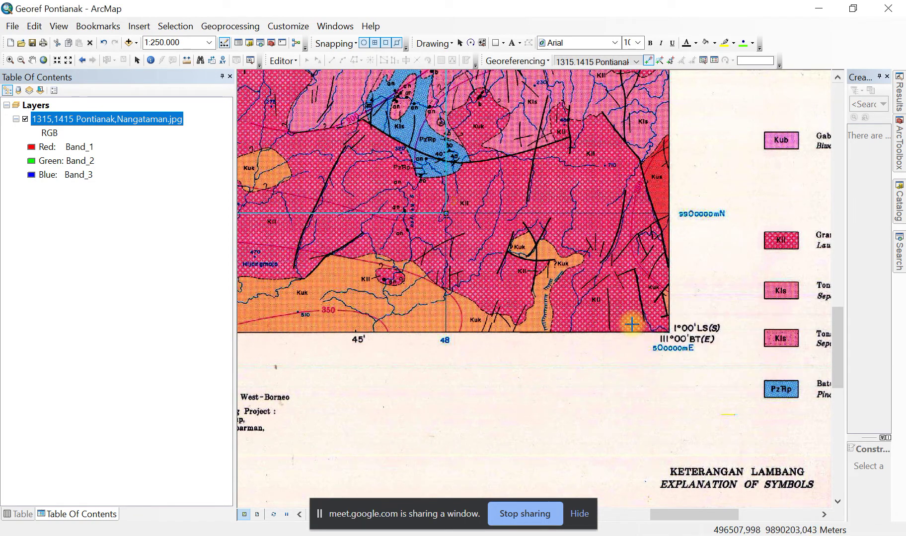
pyautogui.click(703, 371)
# - Start a control point exactly on the rectangle's upper-right corner at the northeastern grid intersection
pyautogui.scroll(-1, 445, 213)
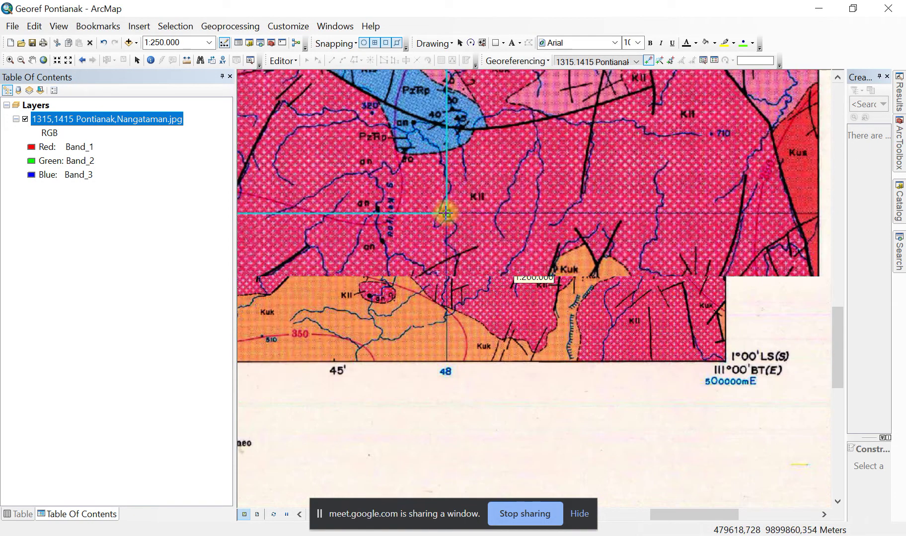
pyautogui.scroll(-4, 445, 214)
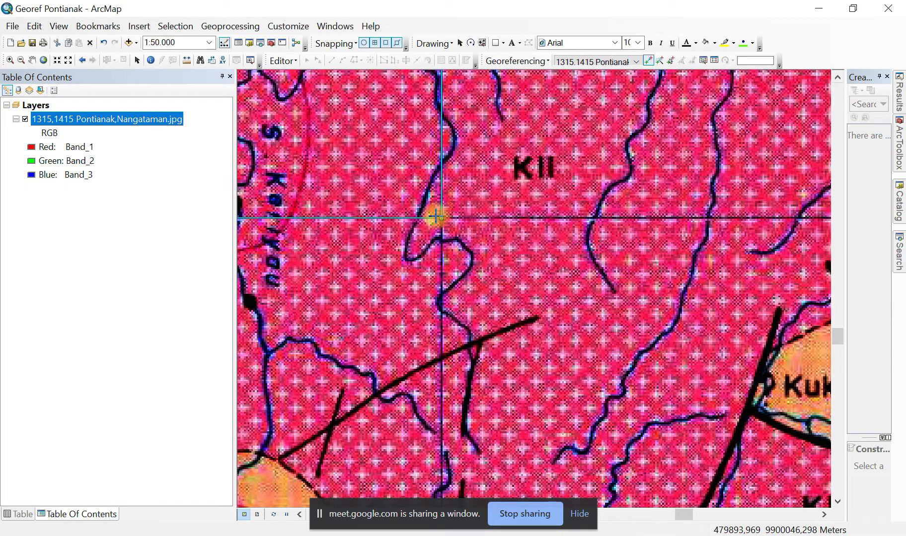
pyautogui.rightClick(143, 119)
pyautogui.click(199, 197)
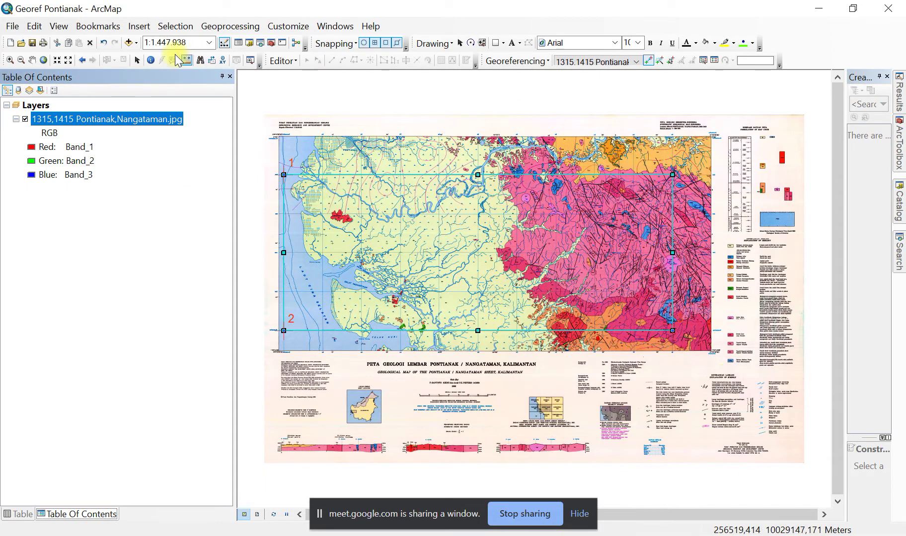
pyautogui.click(9, 60)
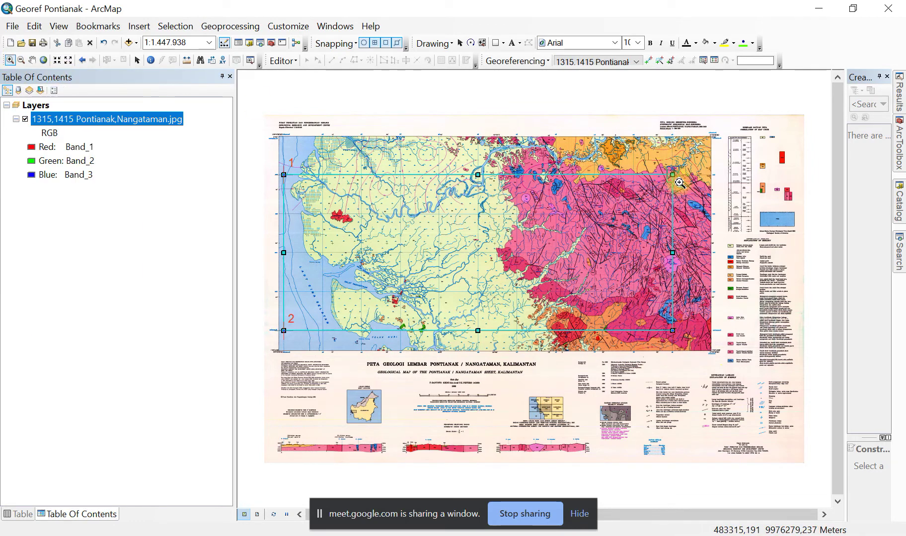
pyautogui.moveTo(679, 183); pyautogui.dragTo(666, 166)
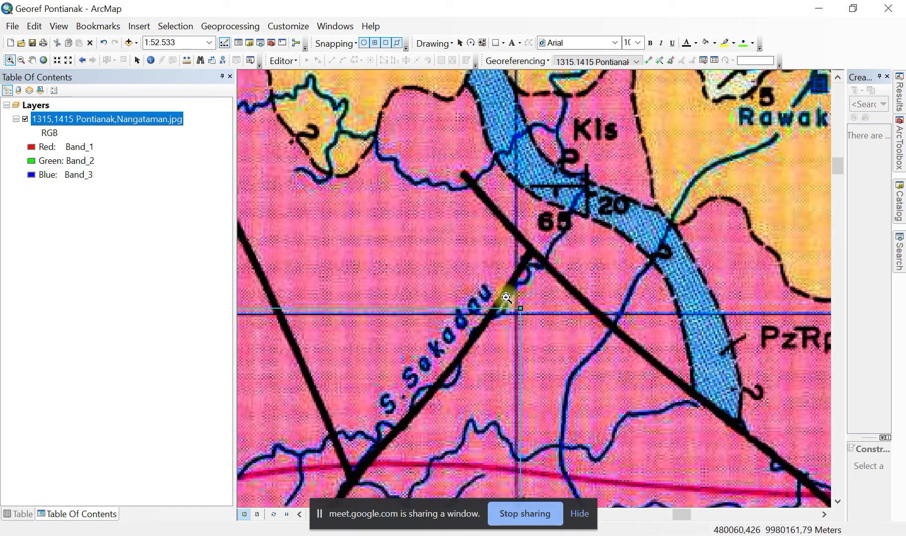
pyautogui.click(521, 309)
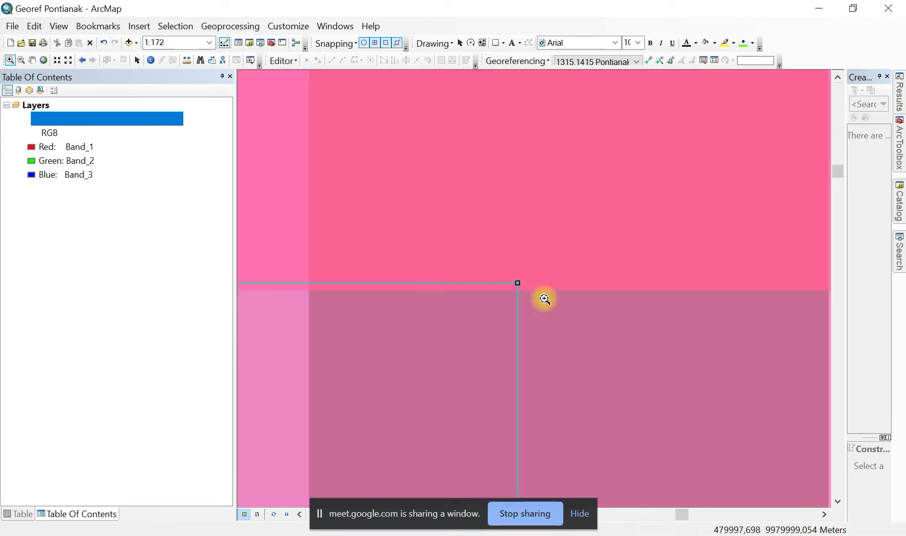
pyautogui.click(538, 296)
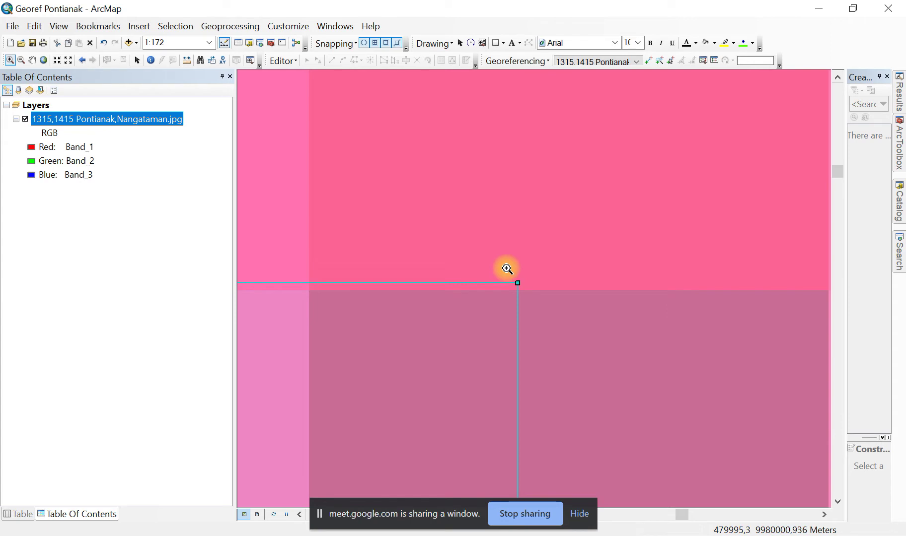
pyautogui.moveTo(506, 269); pyautogui.dragTo(530, 296)
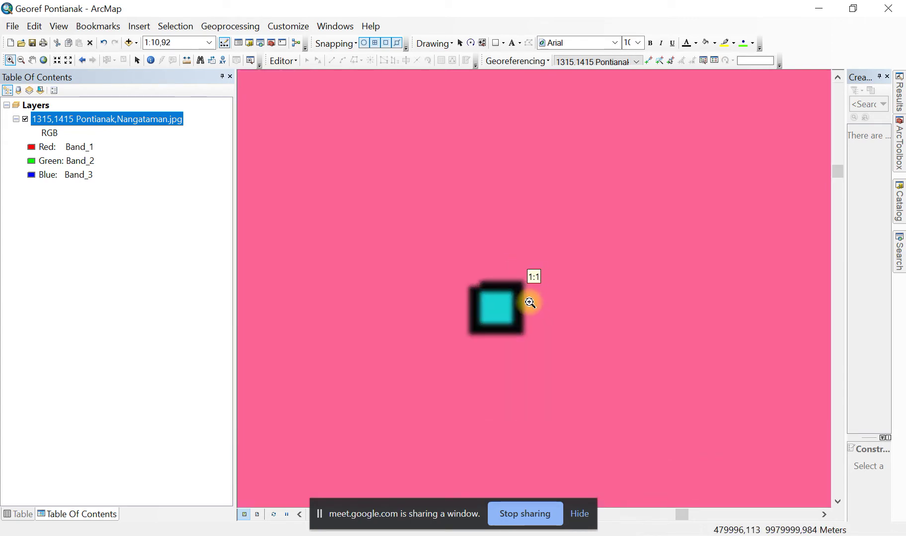
pyautogui.click(529, 300)
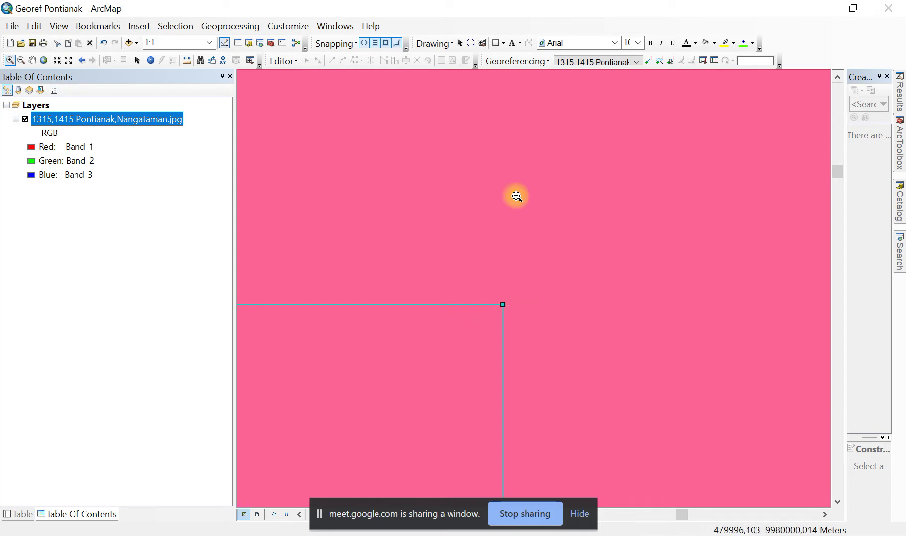
pyautogui.click(648, 61)
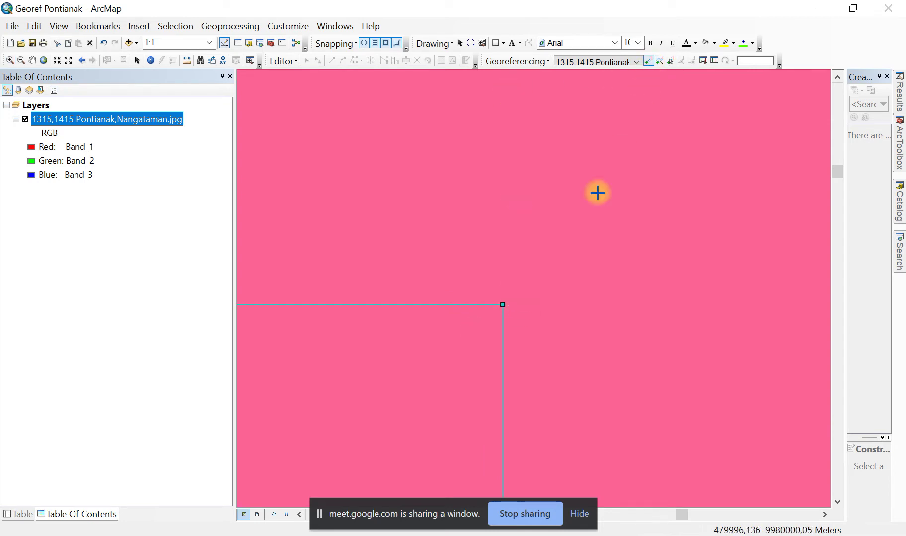
pyautogui.click(503, 304)
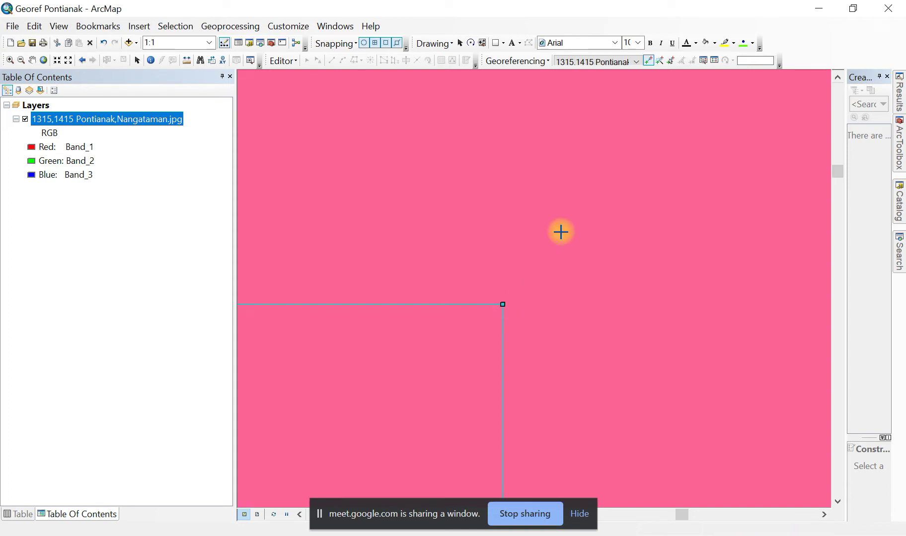
# - Assign the map coordinates X 480000 and Y 9980000 to the control point started at the northeastern grid intersection
pyautogui.scroll(-3, 565, 196)
pyautogui.scroll(-6, 566, 196)
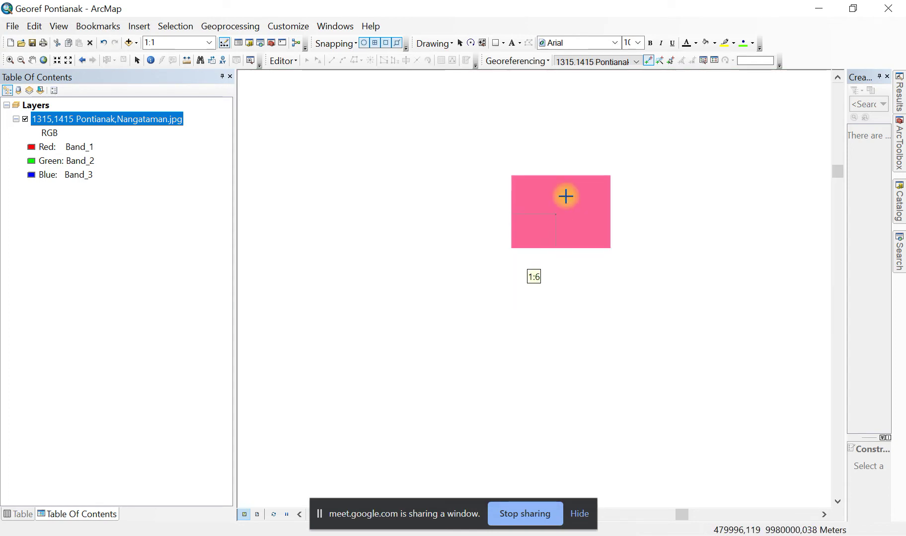
pyautogui.scroll(-2, 566, 195)
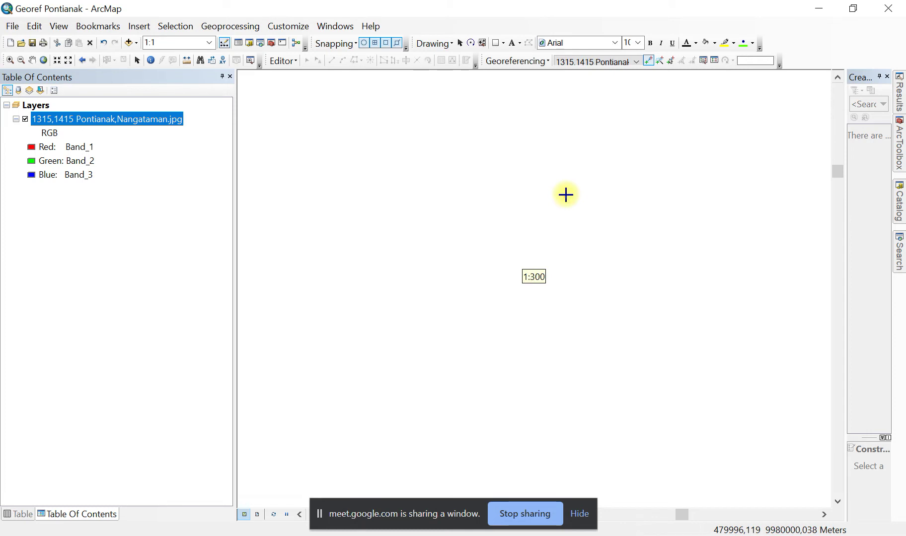
pyautogui.scroll(-3, 566, 195)
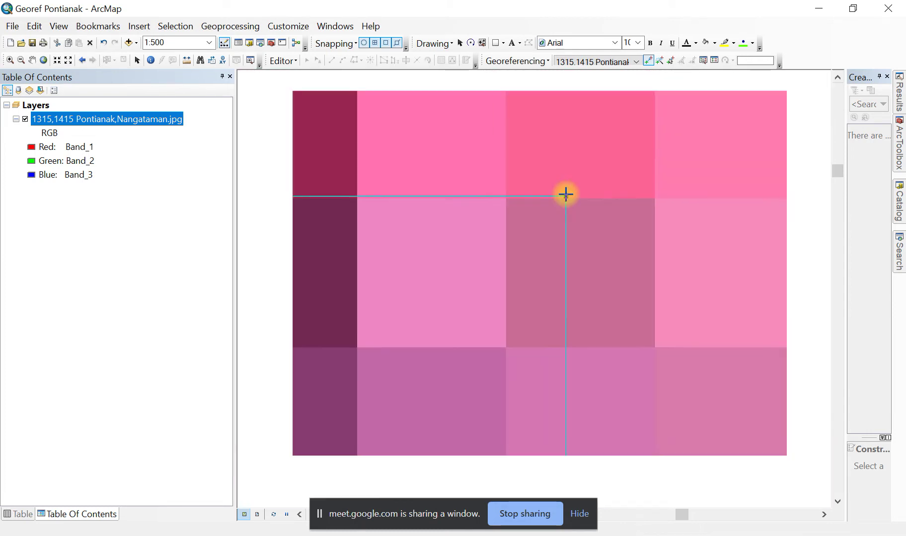
pyautogui.scroll(-4, 566, 195)
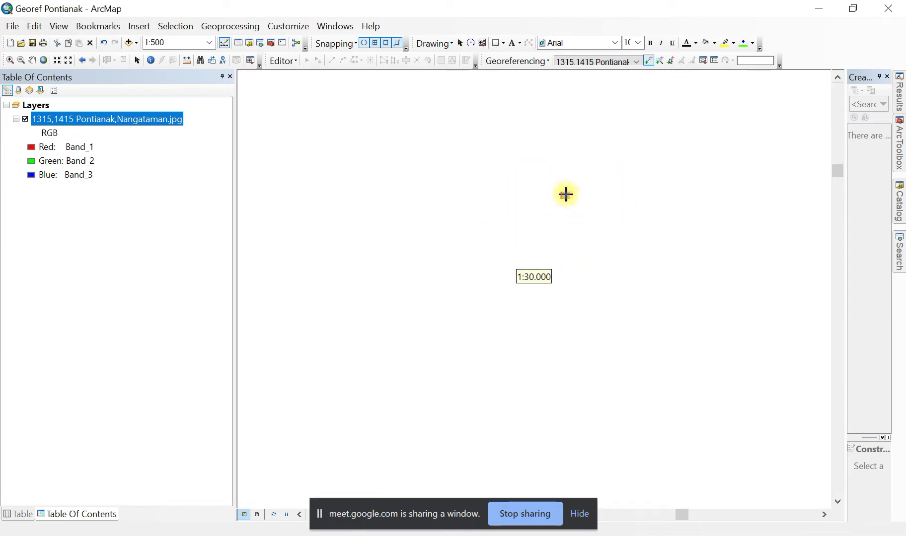
pyautogui.scroll(-2, 566, 195)
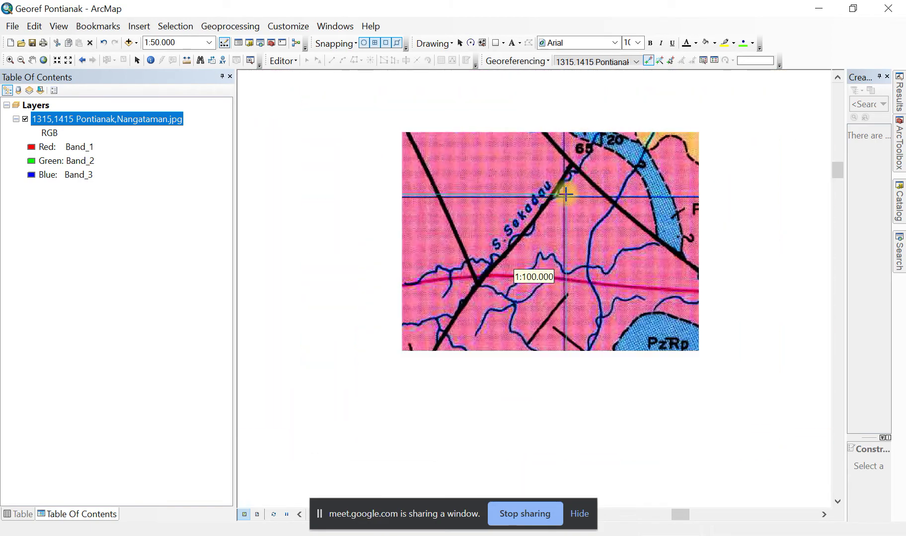
pyautogui.scroll(-1, 566, 195)
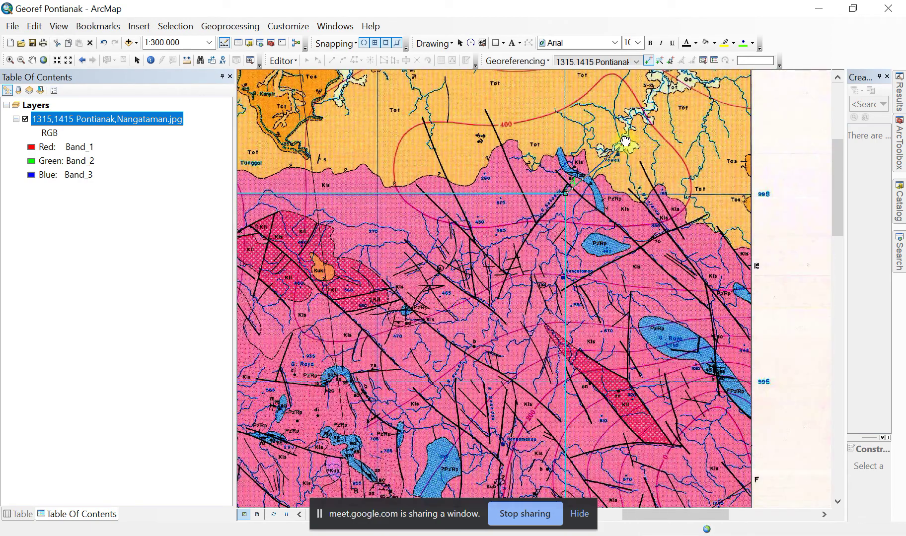
pyautogui.moveTo(629, 142); pyautogui.dragTo(549, 310)
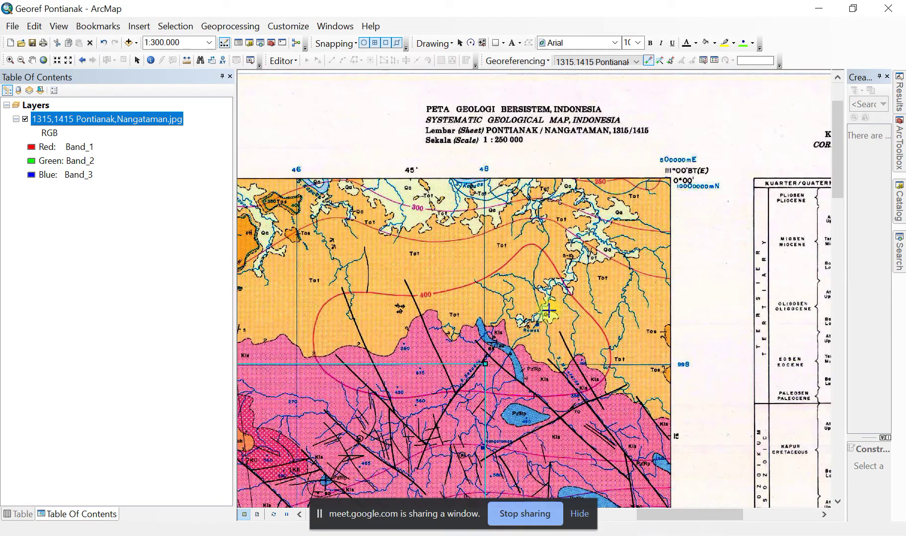
pyautogui.scroll(1, 549, 310)
pyautogui.rightClick(565, 221)
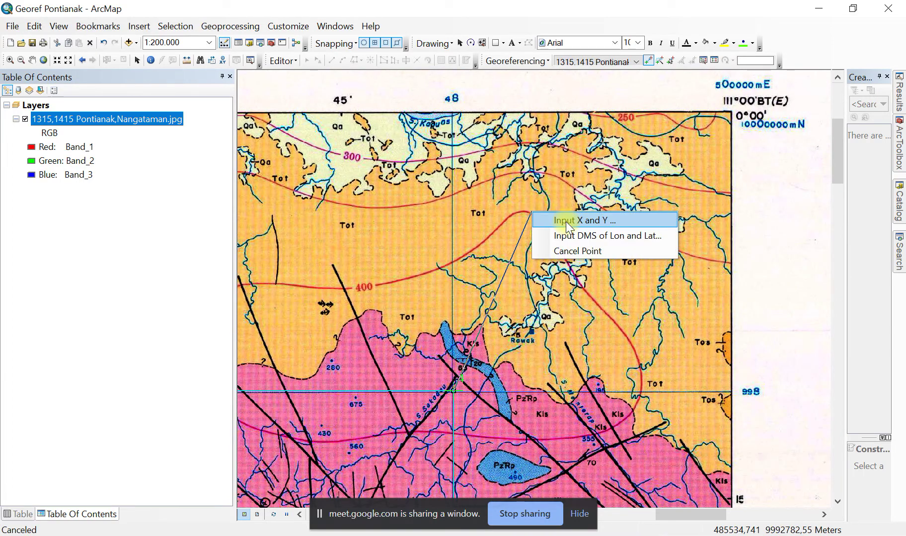
pyautogui.click(566, 221)
pyautogui.write('48')
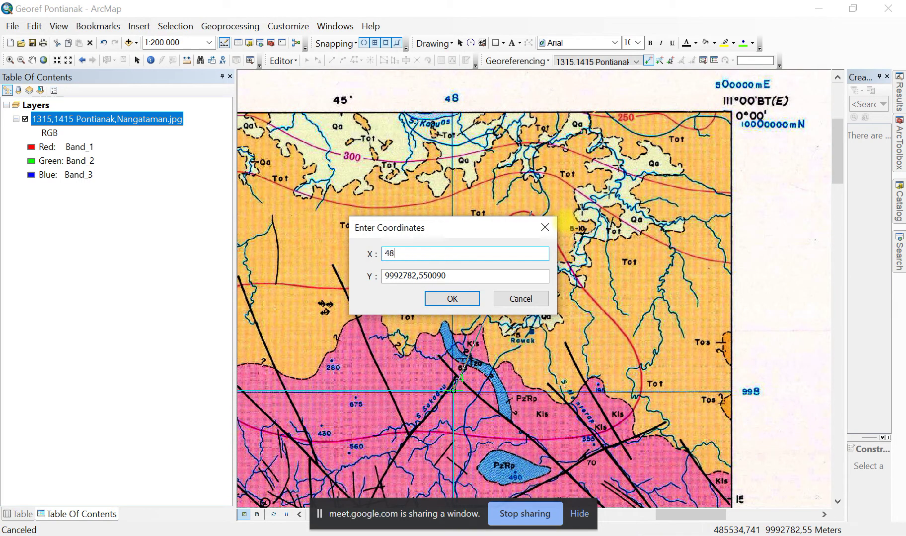
pyautogui.write('0000')
pyautogui.press('Tab')
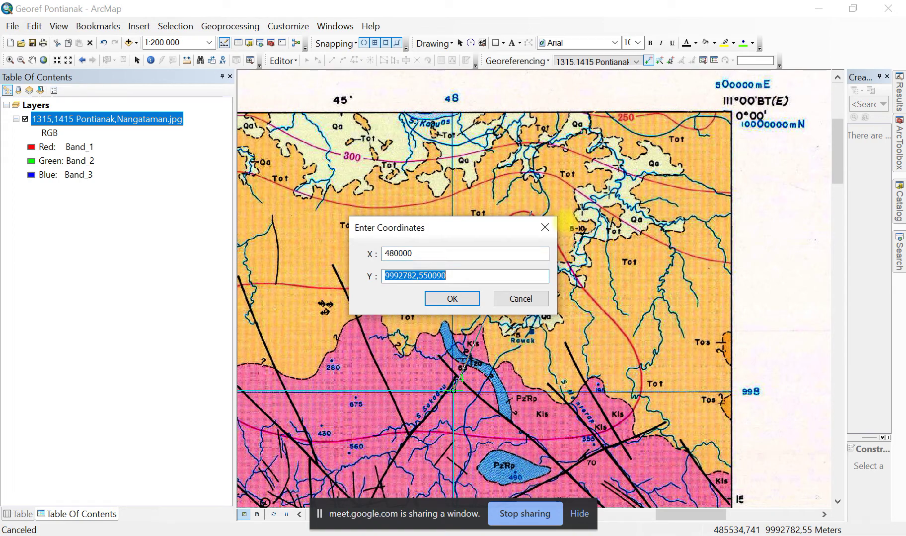
pyautogui.write('99800')
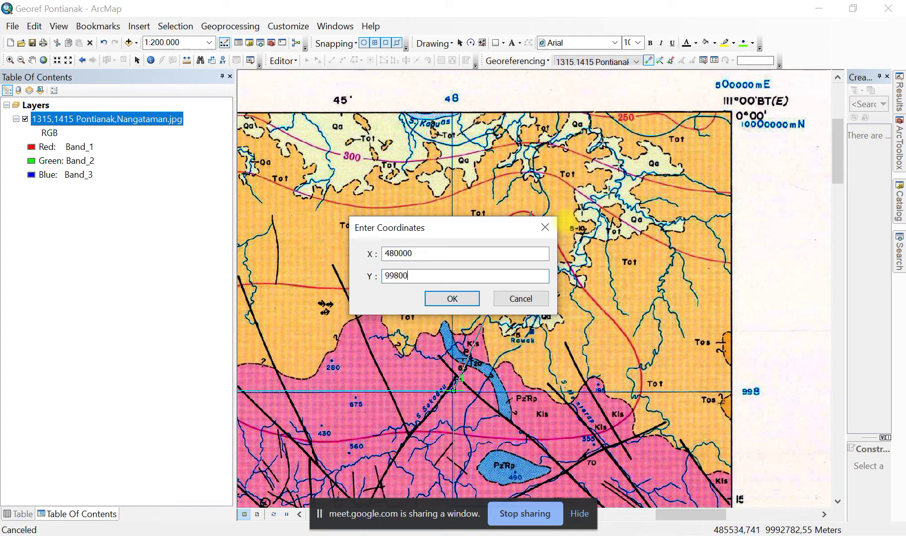
pyautogui.write('00')
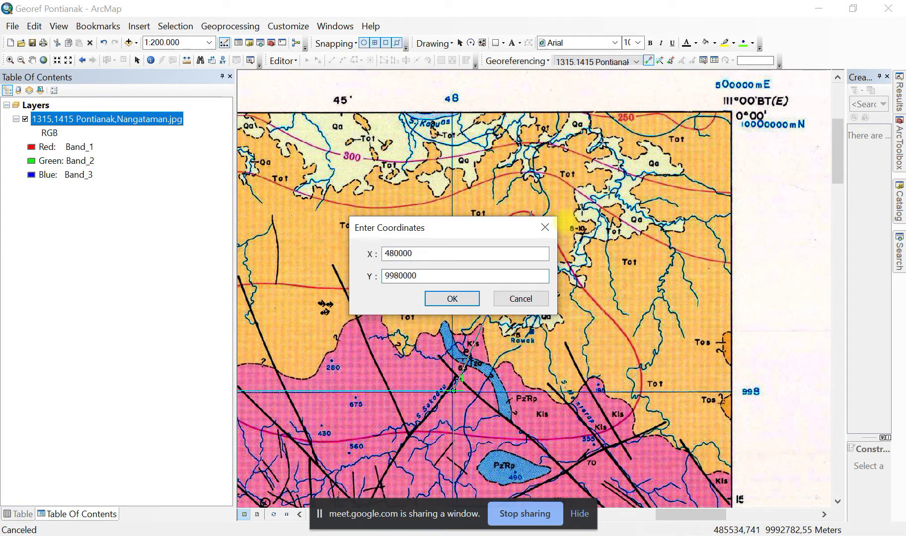
pyautogui.click(452, 299)
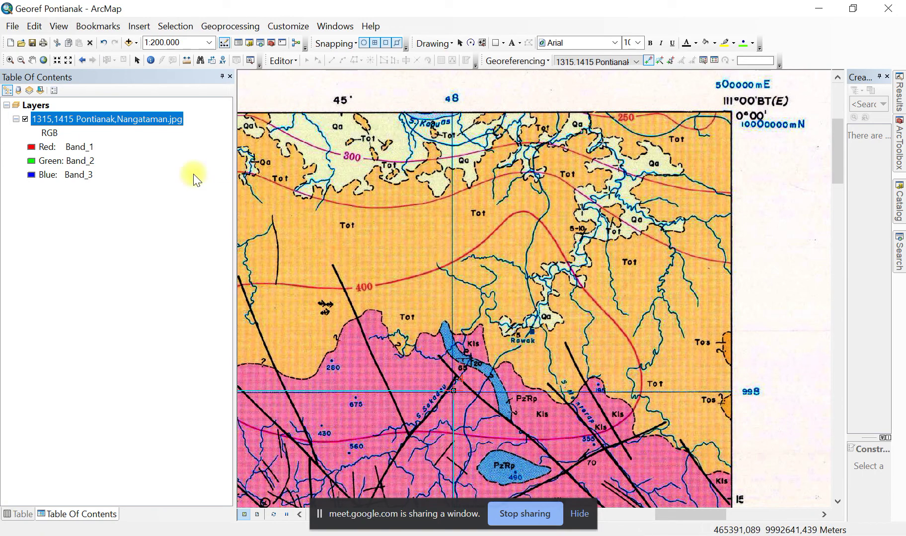
# - Show the whole map layer and open the link table to review the four control points' residuals and the total RMS error
pyautogui.rightClick(144, 120)
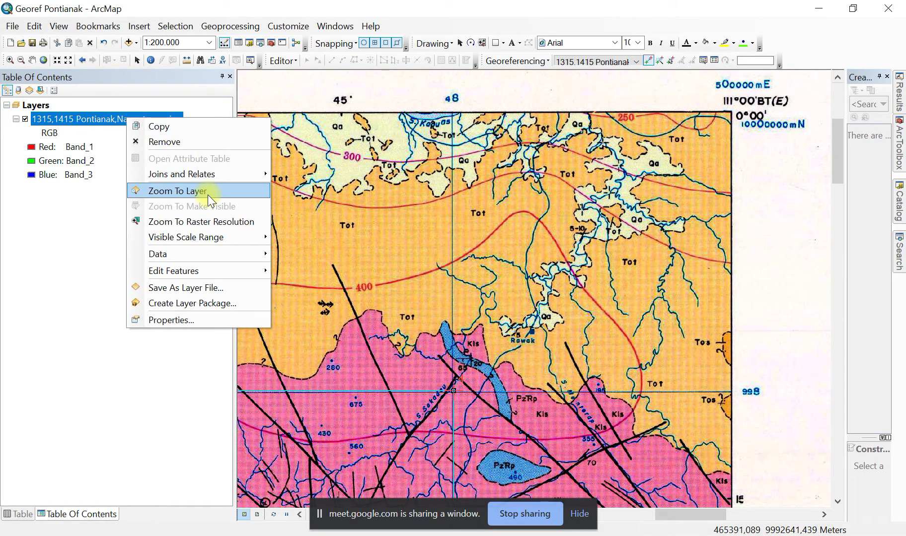
pyautogui.click(208, 193)
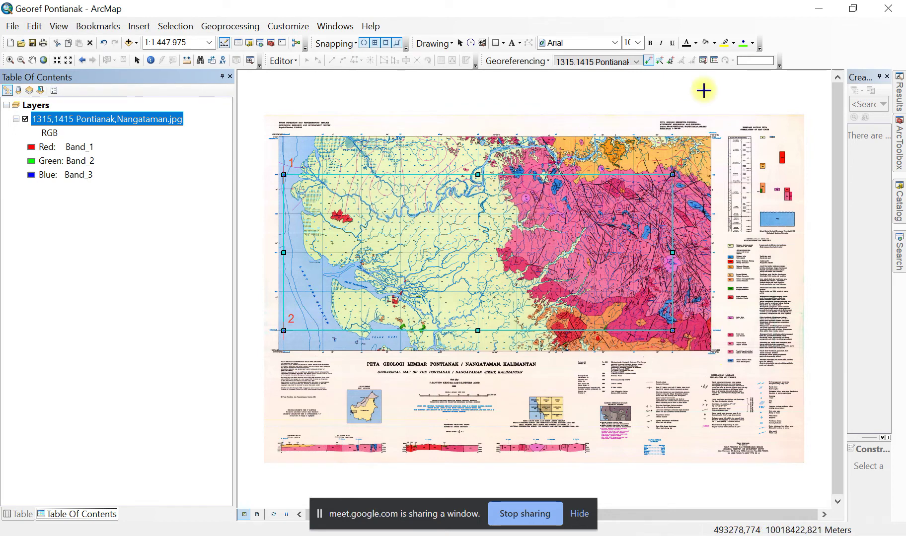
pyautogui.click(715, 59)
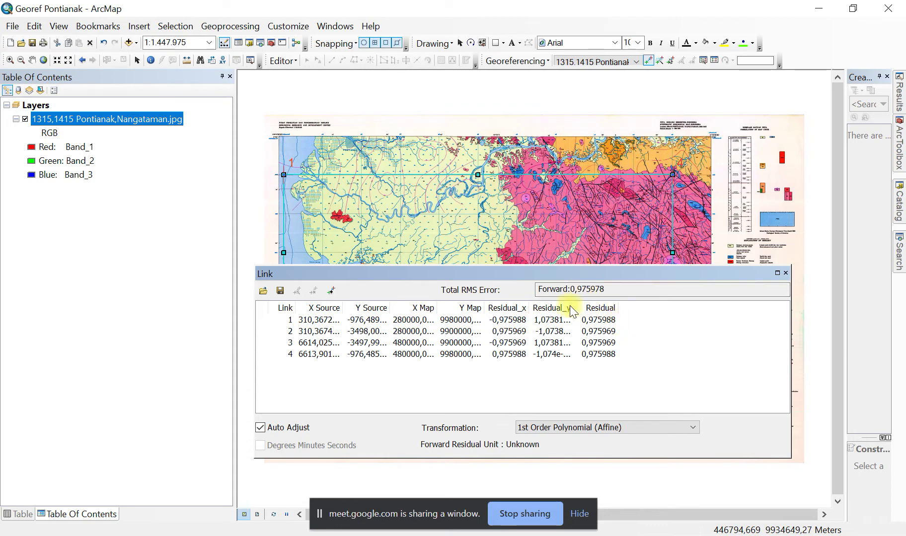
pyautogui.moveTo(494, 269); pyautogui.dragTo(490, 316)
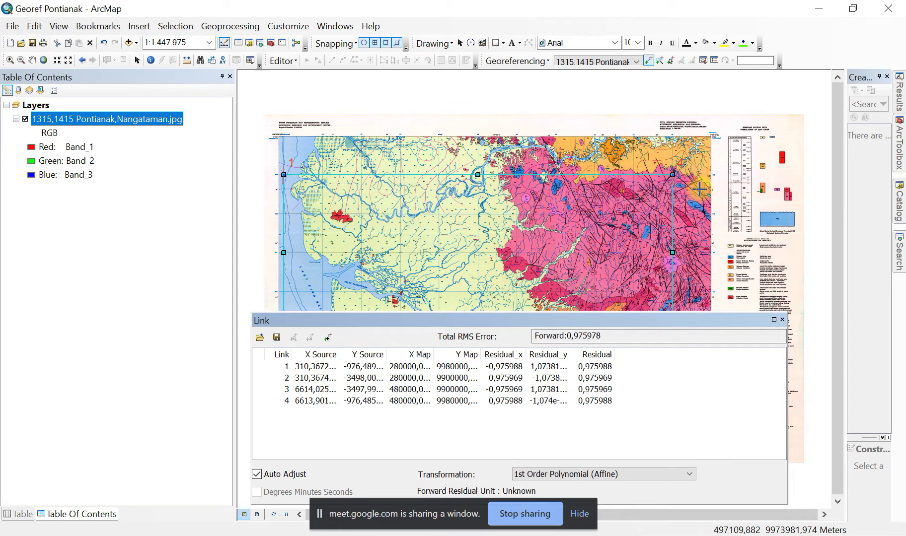
pyautogui.moveTo(306, 325); pyautogui.dragTo(320, 231)
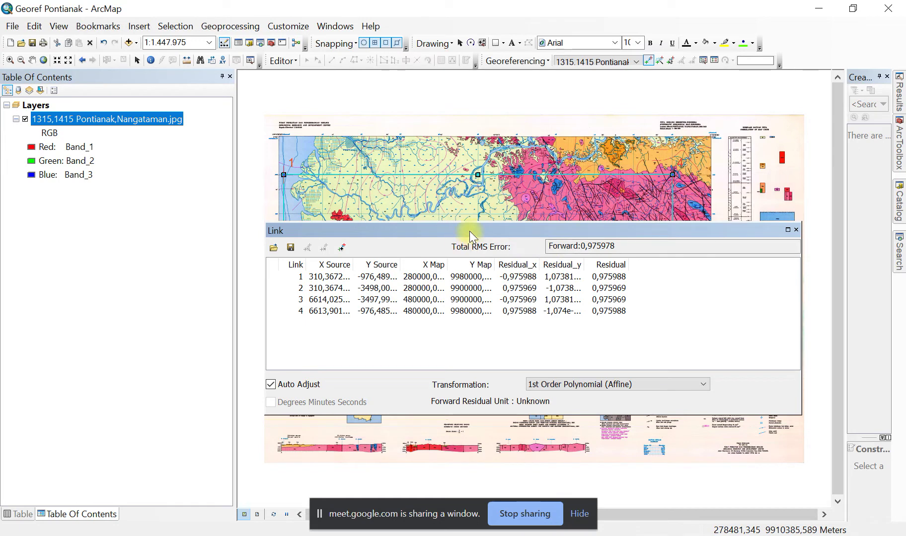
pyautogui.moveTo(469, 231); pyautogui.dragTo(469, 221)
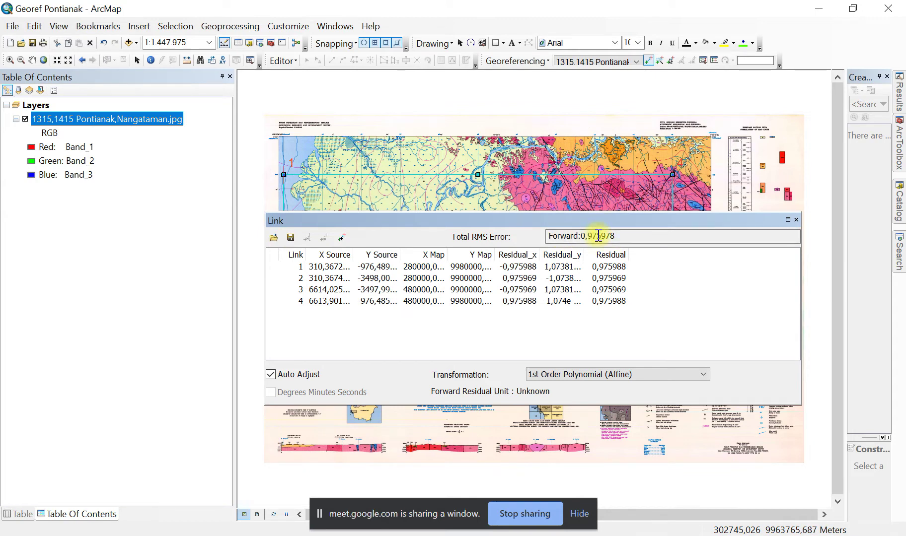
# - Save the control point links as the text file Georef Pontianak in the 3B folder's Georeferensi Pontianak subfolder, and close the link table
pyautogui.click(291, 239)
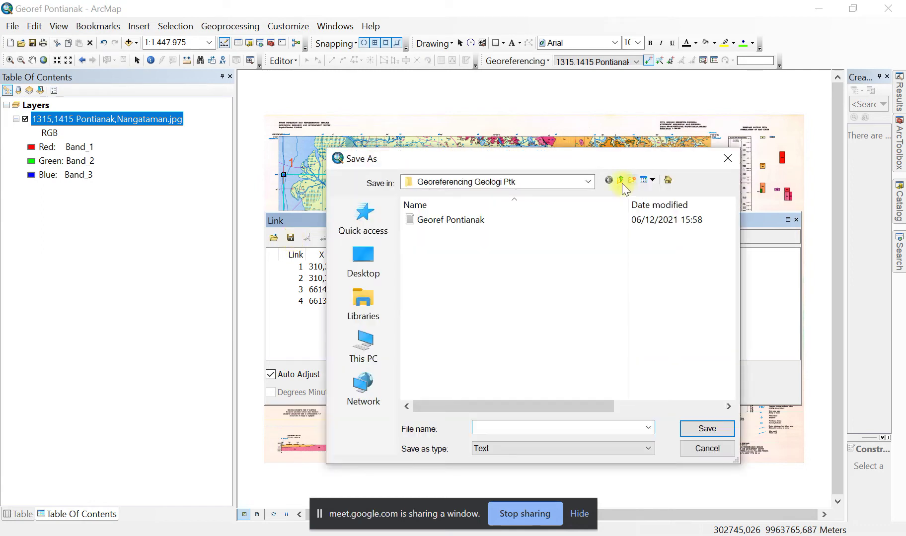
pyautogui.click(621, 180)
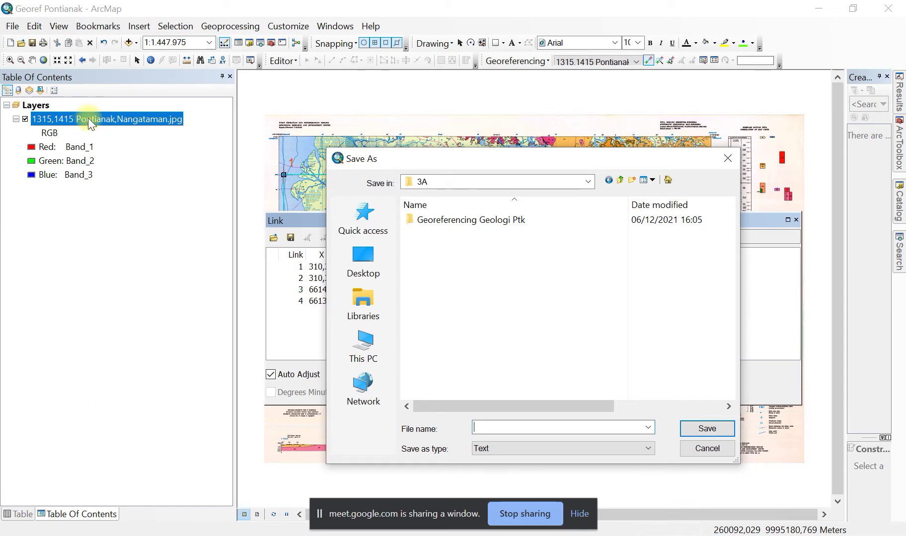
pyautogui.click(619, 181)
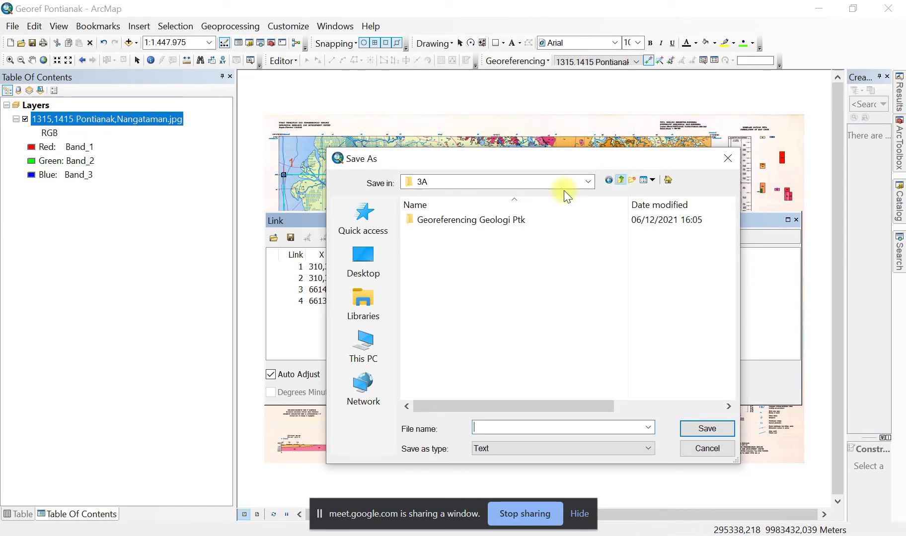
pyautogui.doubleClick(428, 237)
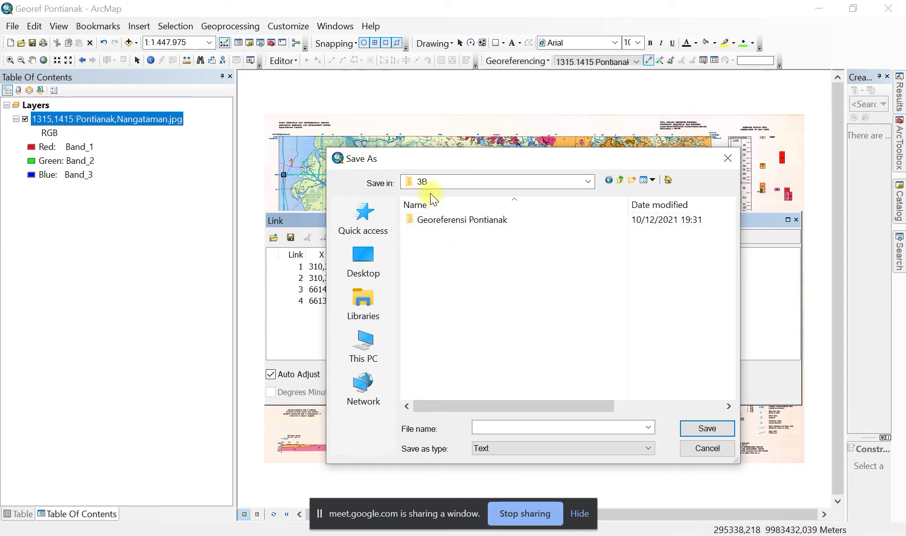
pyautogui.doubleClick(451, 221)
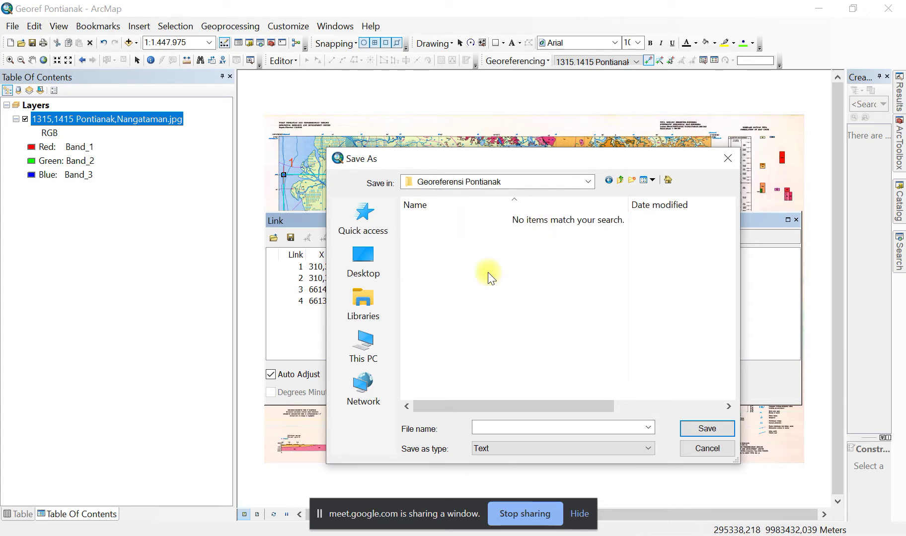
pyautogui.click(500, 428)
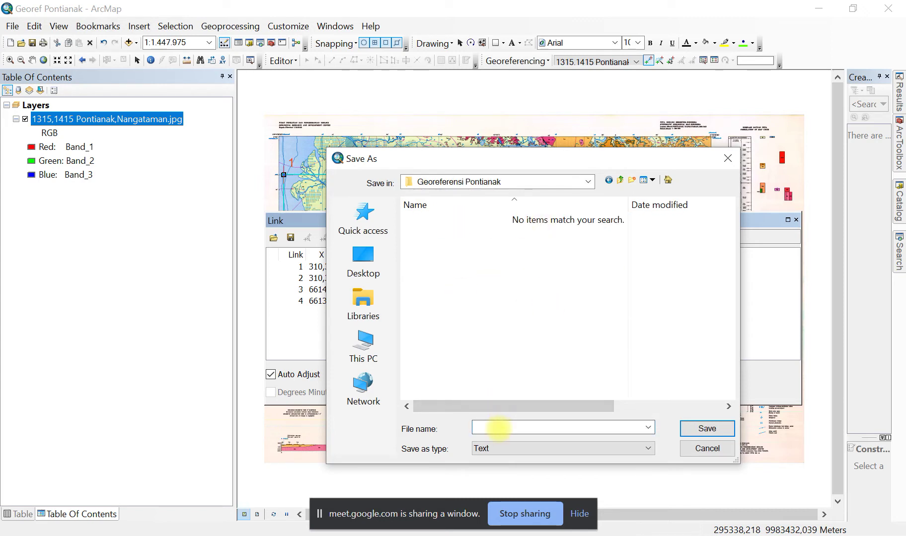
pyautogui.write('Georef Pontianak')
pyautogui.click(697, 428)
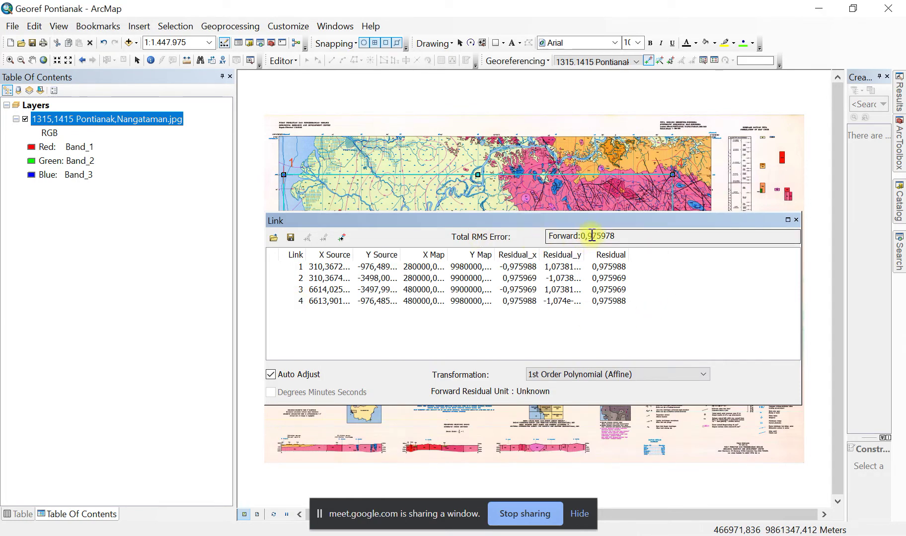
pyautogui.click(795, 220)
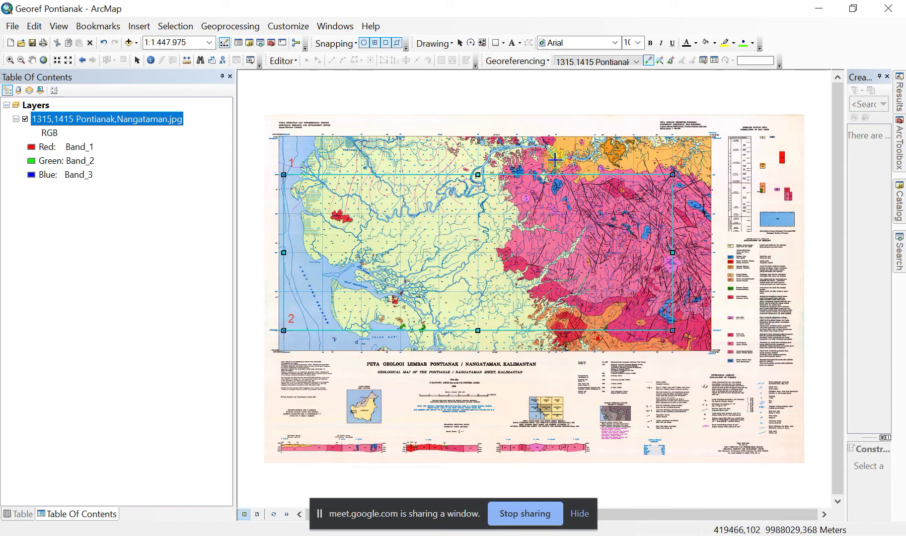
# - Update the georeferencing of the Pontianak/Nangataman raster and remove the drawn rectangle from the map
pyautogui.click(434, 44)
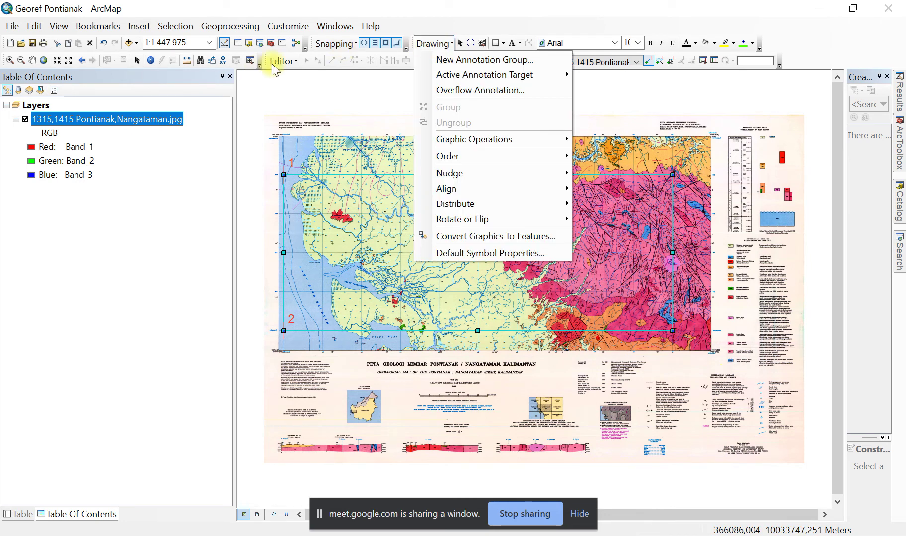
pyautogui.click(434, 44)
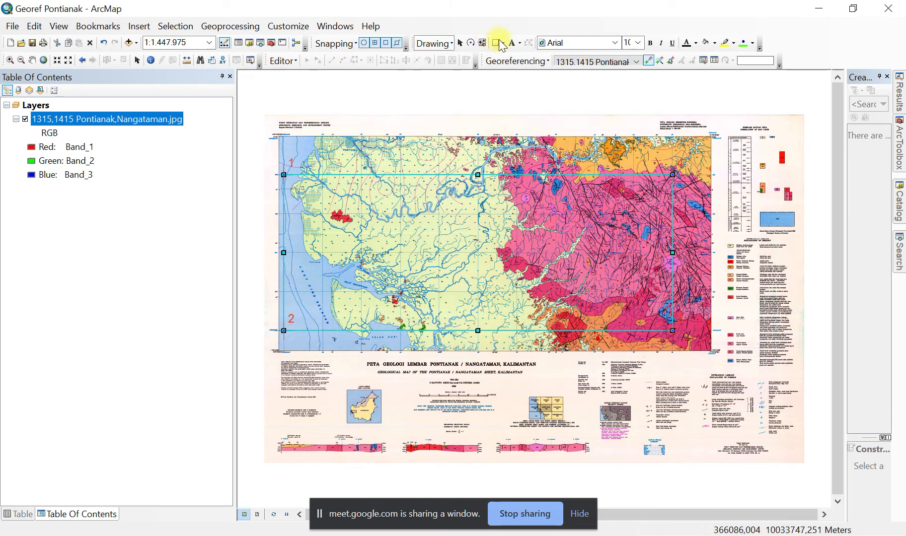
pyautogui.click(530, 67)
pyautogui.click(534, 77)
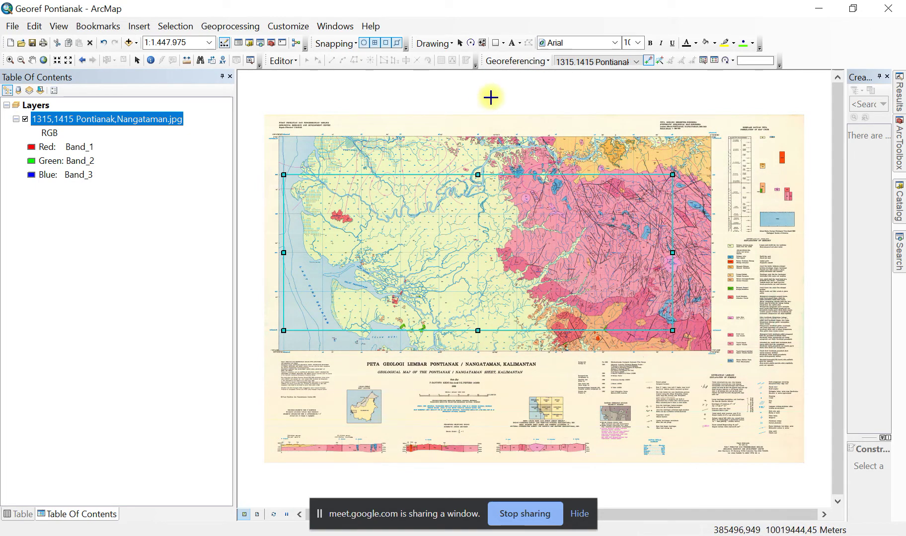
pyautogui.click(458, 43)
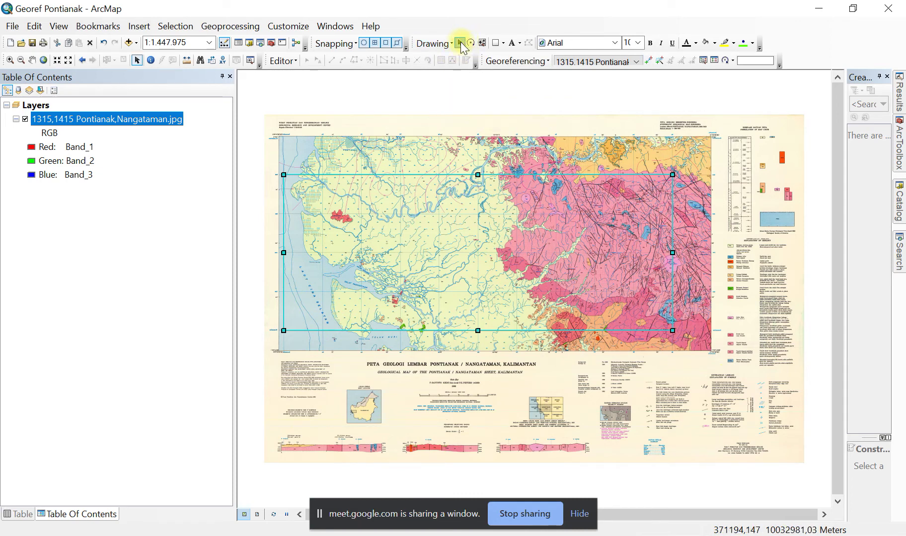
pyautogui.click(454, 126)
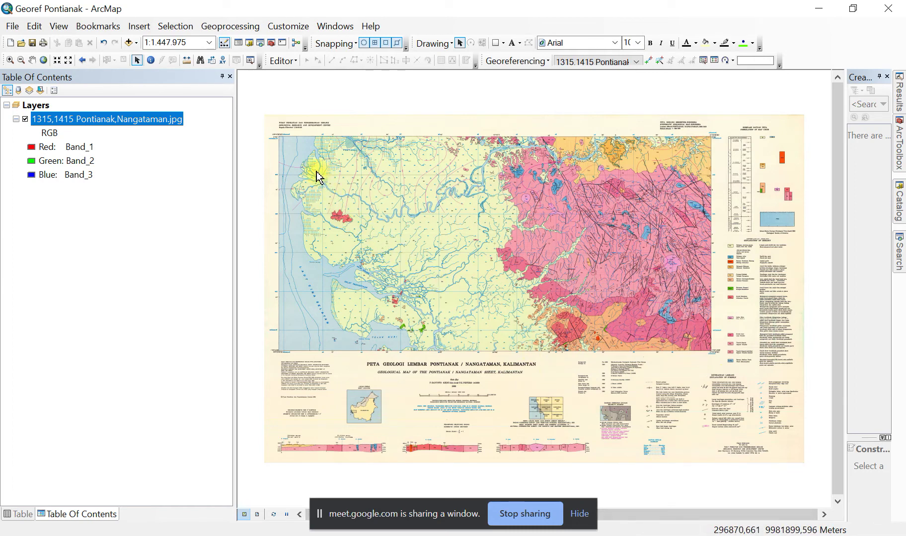
# - Check the georeferenced coordinates along the 280000 mE grid line near the map's northwestern corner, and return to the full layer extent
pyautogui.scroll(-2, 318, 176)
pyautogui.scroll(-3, 319, 171)
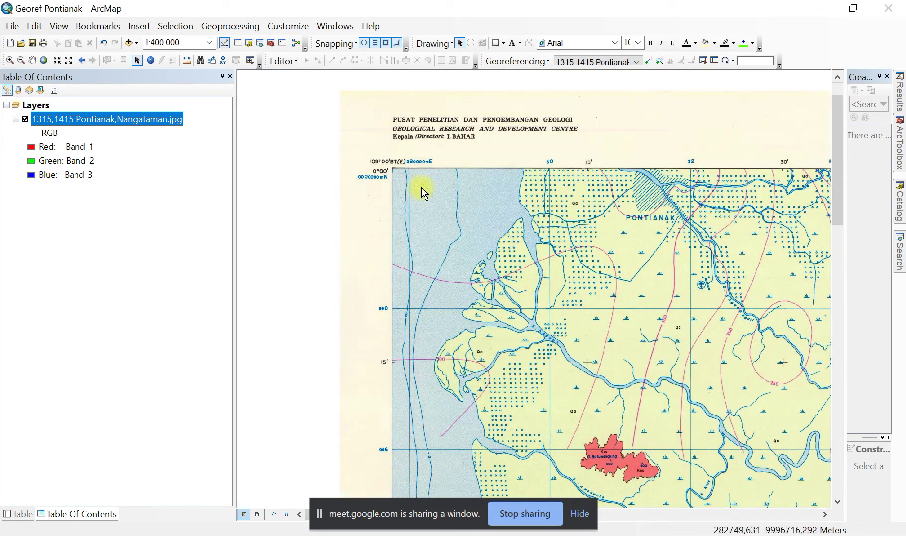
pyautogui.scroll(-3, 408, 172)
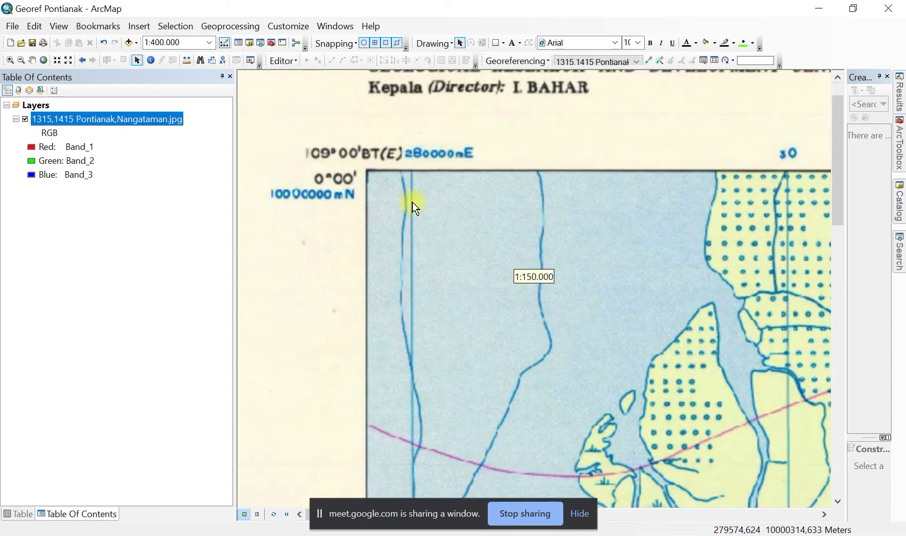
pyautogui.moveTo(428, 293); pyautogui.dragTo(427, 154)
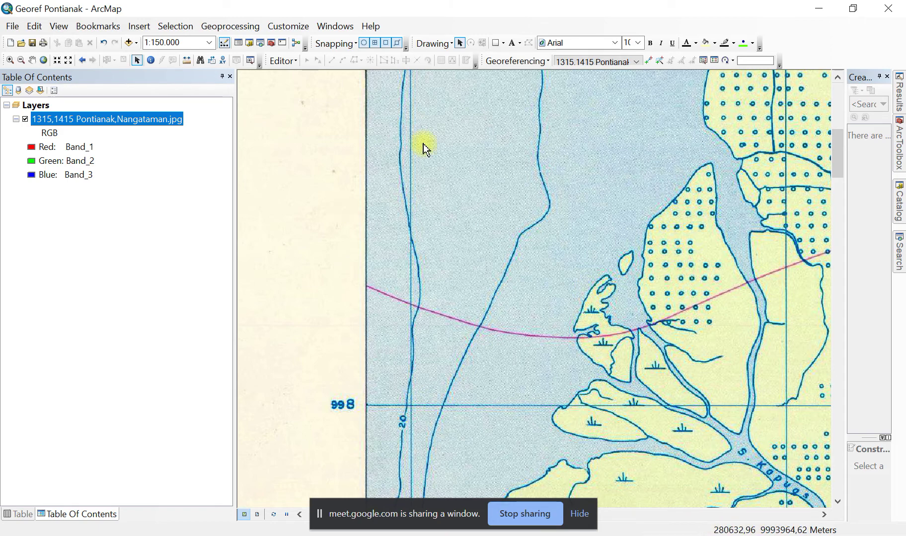
pyautogui.rightClick(130, 125)
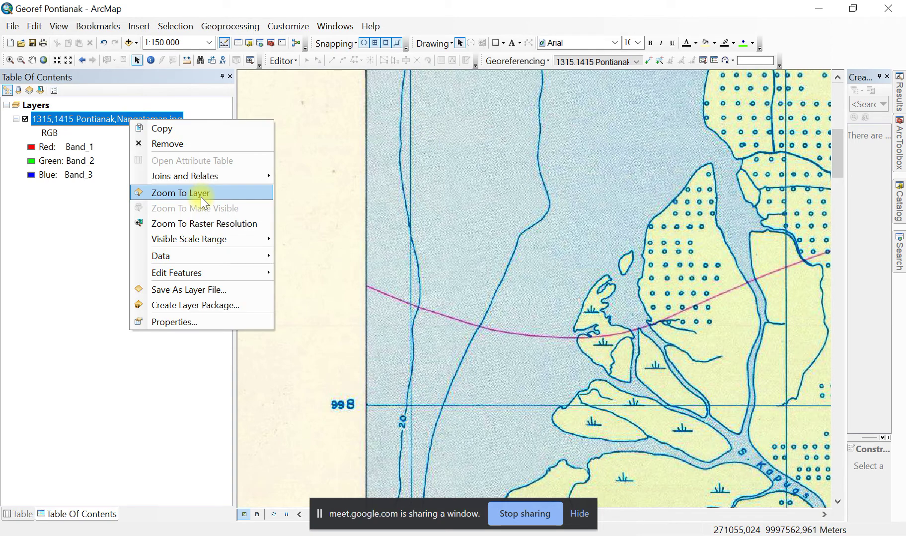
pyautogui.click(201, 197)
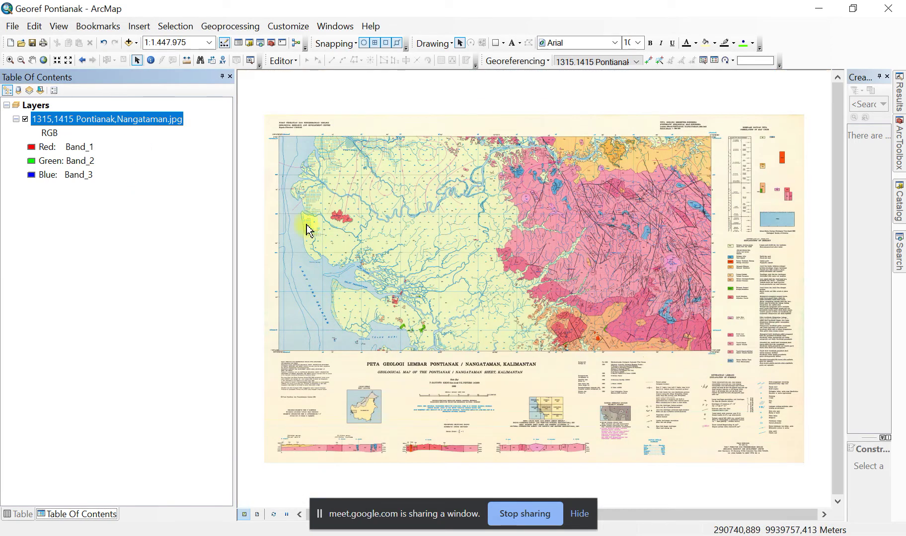